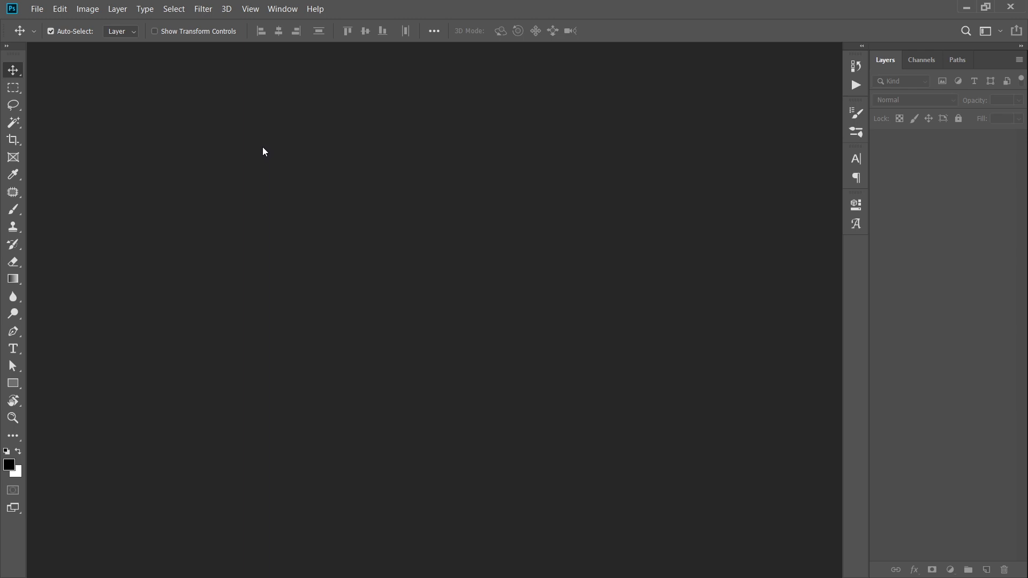
# Step: Show the Actions panel via the Window menu and switch to the 3d_map_generator folder in File Explorer
pyautogui.click(284, 15)
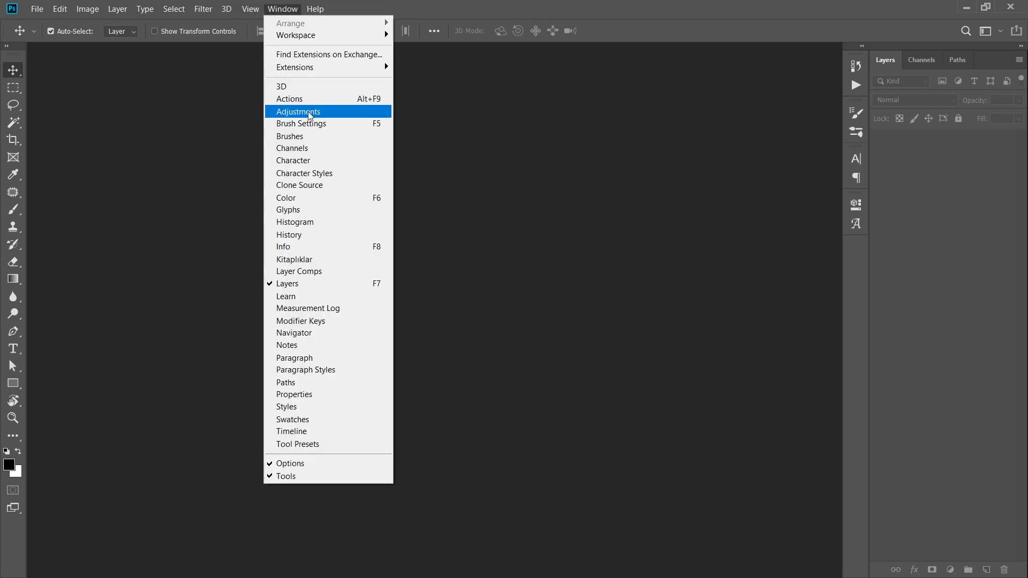
pyautogui.click(299, 97)
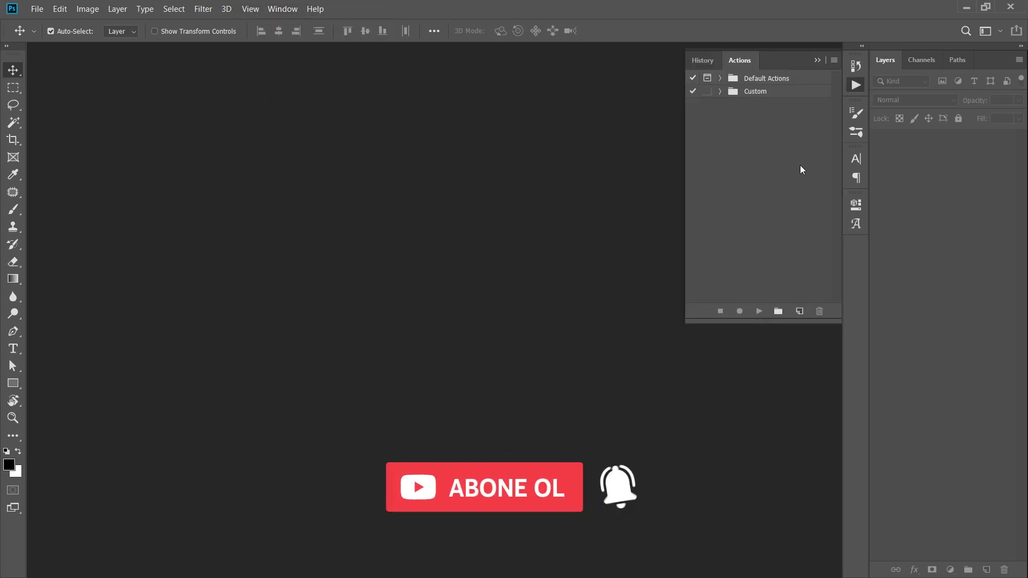
pyautogui.hotkey('alt', 'Tab')
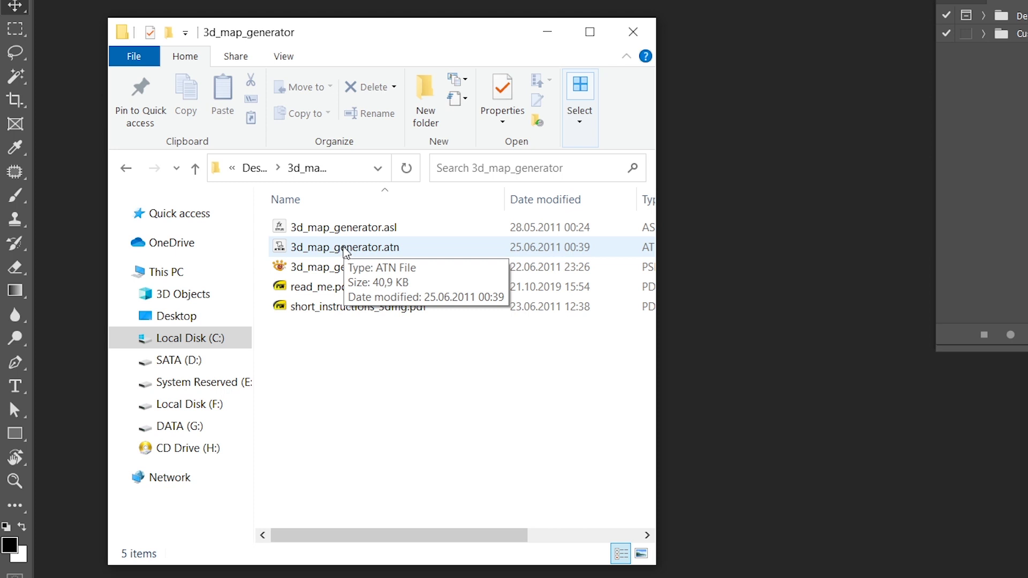
# Step: Load 3d_map_generator.atn into Actions and expand it to list terrain_right, terrain_left and terrain_frontal
pyautogui.click(343, 248)
pyautogui.moveTo(360, 252); pyautogui.dragTo(719, 316)
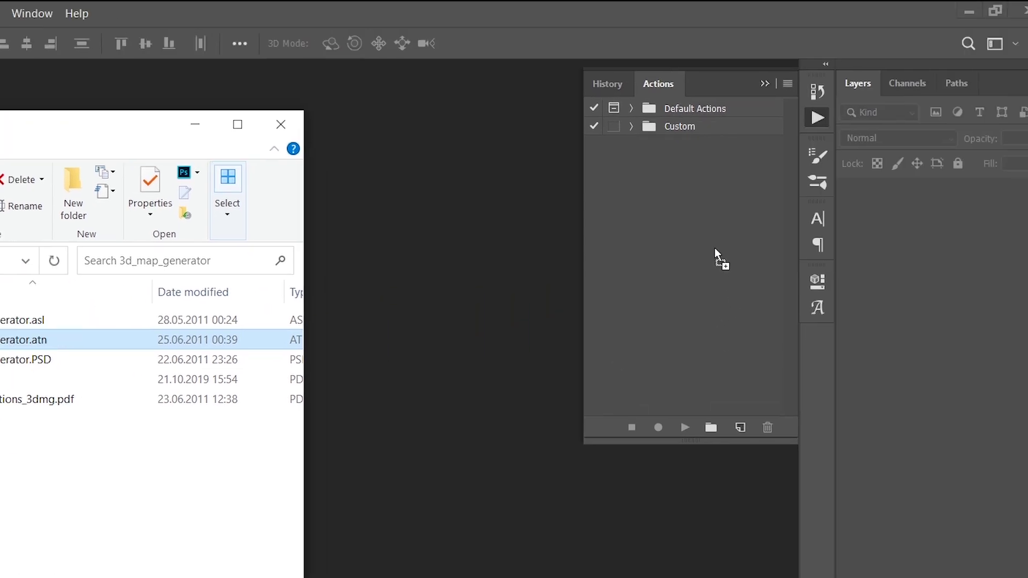
pyautogui.moveTo(714, 248); pyautogui.dragTo(715, 247)
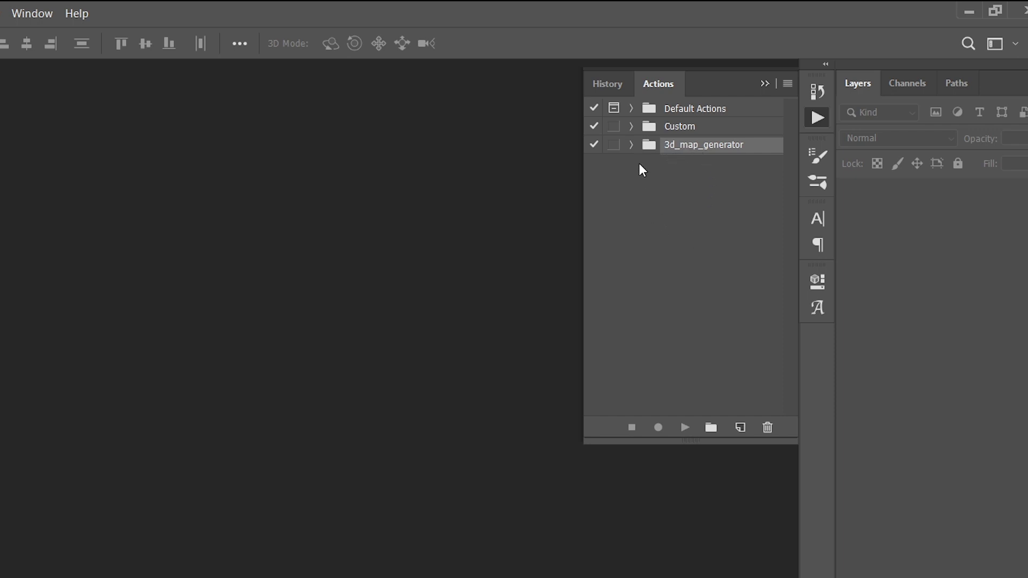
pyautogui.click(632, 145)
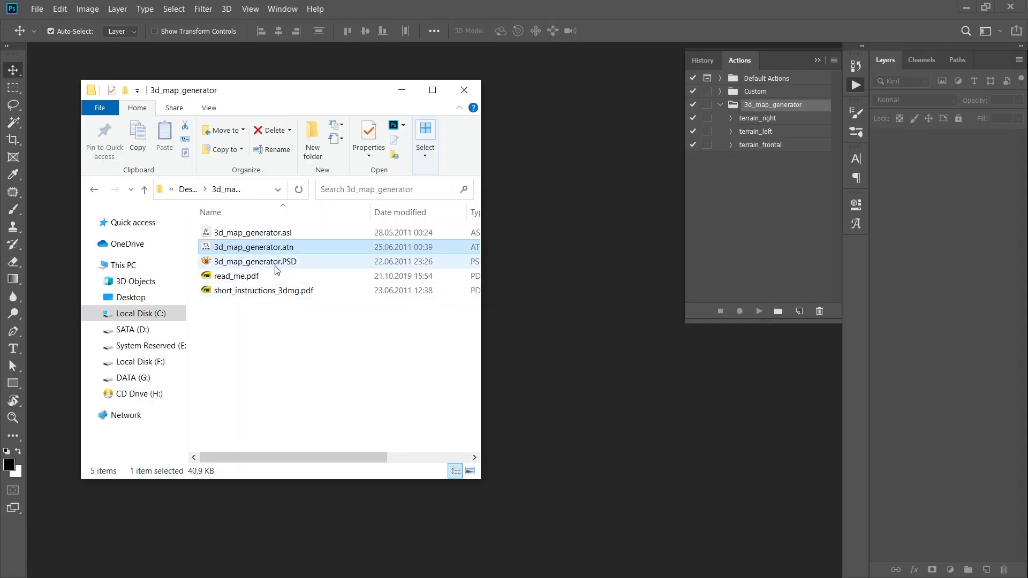
# Step: Open 3d_map_generator.PSD and preview the accessories' building icons, then hide them again
pyautogui.doubleClick(256, 263)
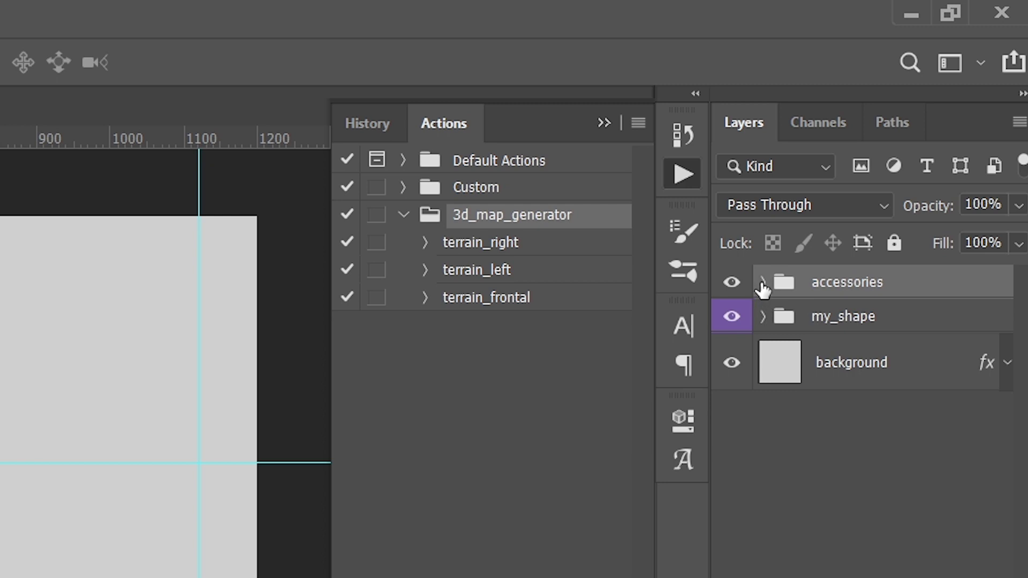
pyautogui.click(764, 284)
pyautogui.click(732, 317)
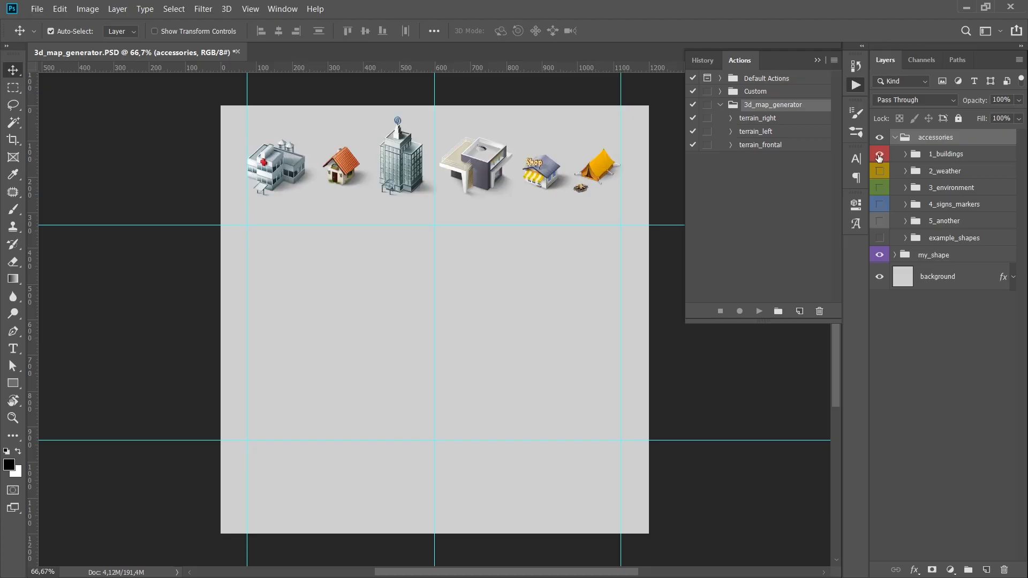
pyautogui.moveTo(473, 177)
pyautogui.mouseDown()
pyautogui.moveTo(416, 253)
pyautogui.moveTo(451, 228)
pyautogui.mouseUp()
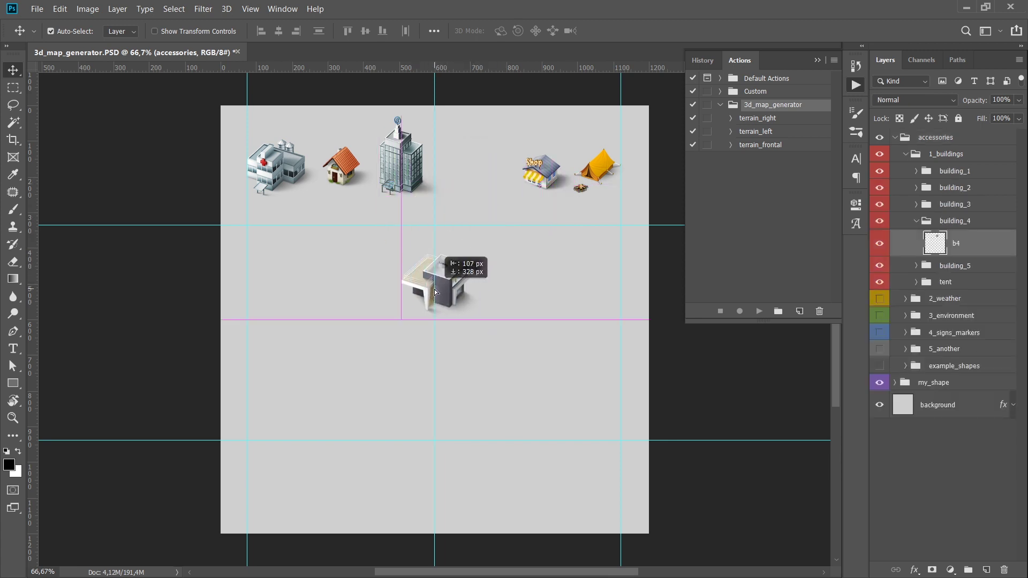
pyautogui.click(879, 154)
pyautogui.click(905, 153)
# Step: Preview the weather, environment, sign and flag accessories, then show example shapes without the world map
pyautogui.click(880, 171)
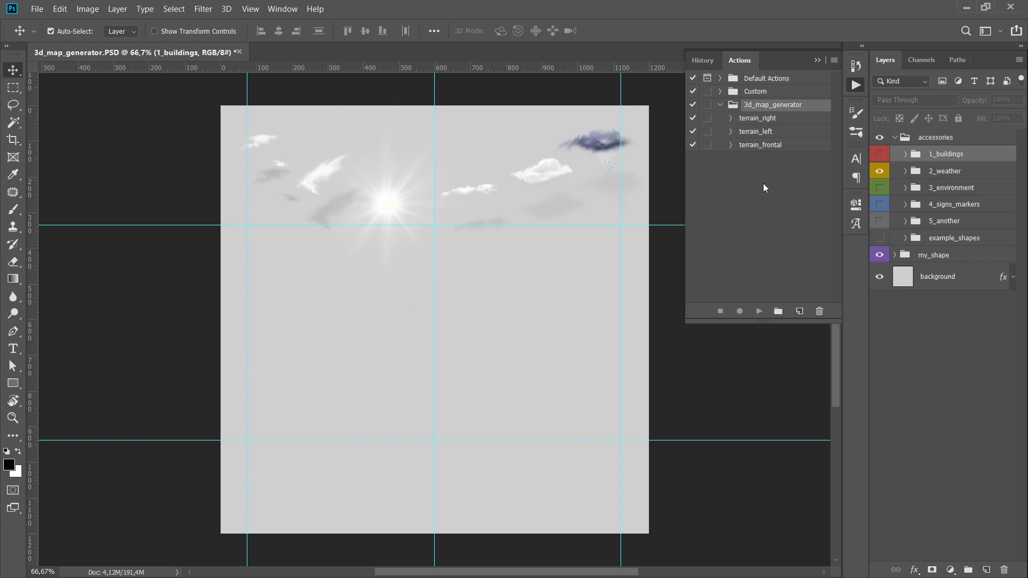
pyautogui.click(879, 170)
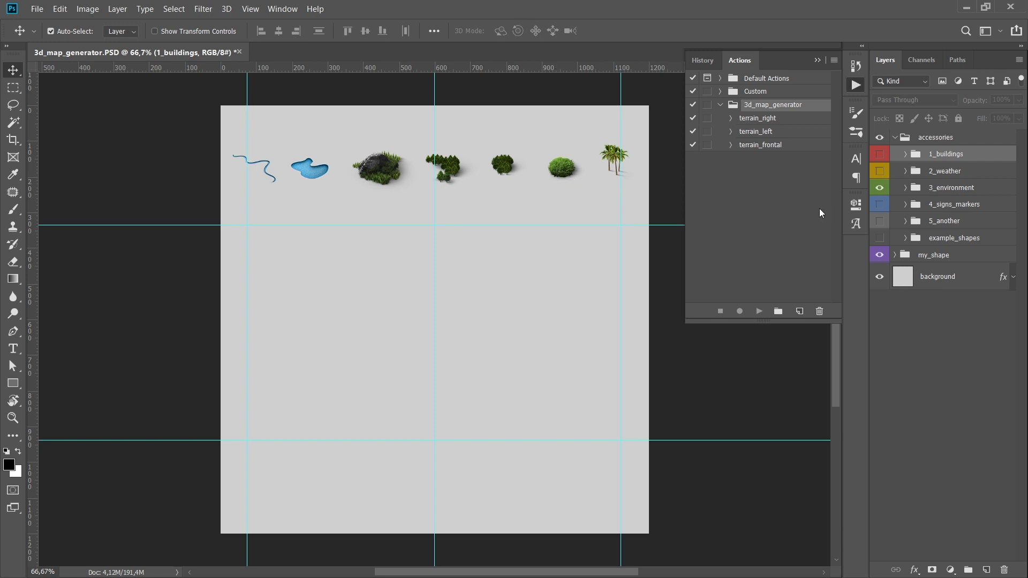
pyautogui.click(882, 188)
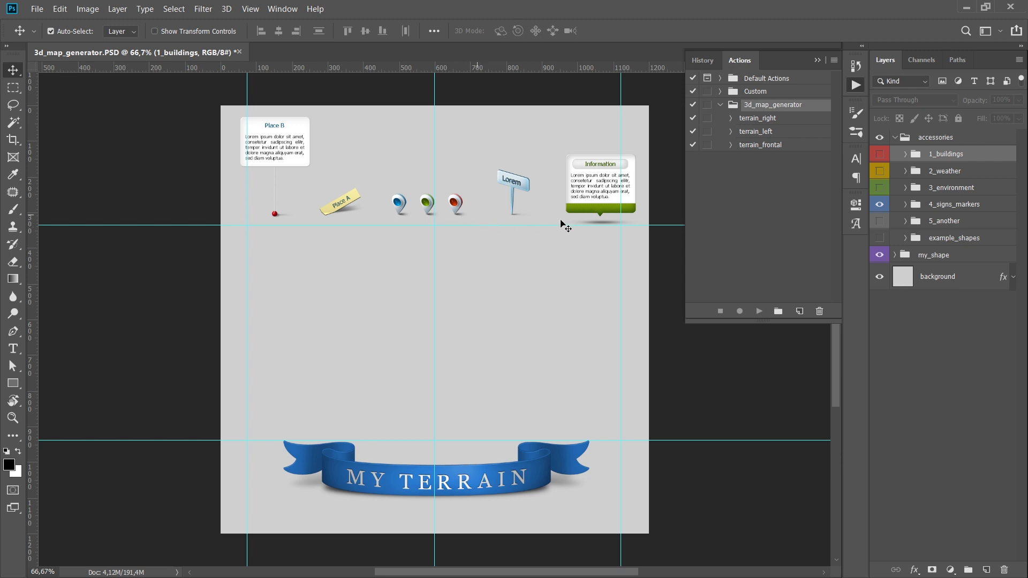
pyautogui.click(879, 204)
pyautogui.click(879, 221)
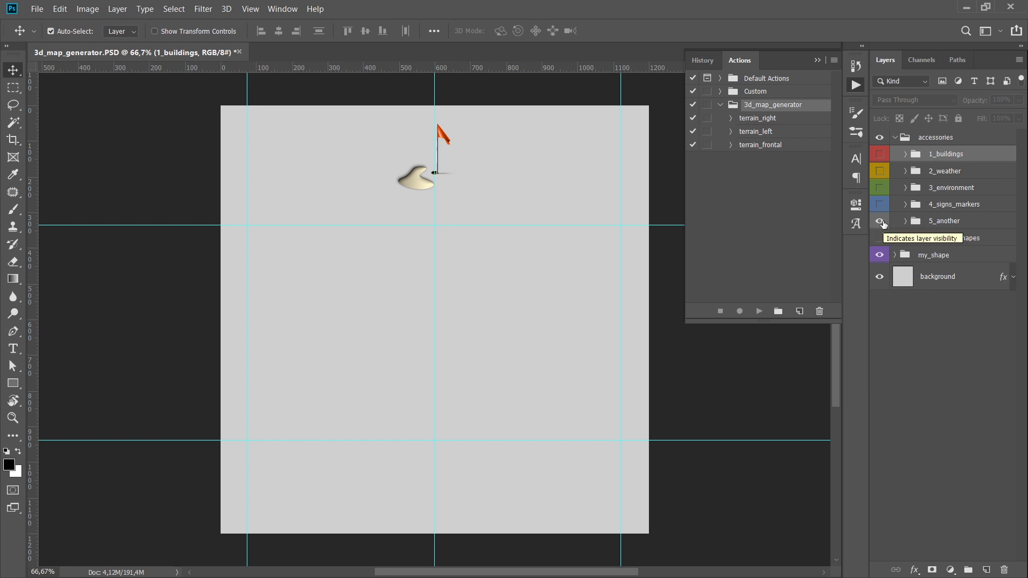
pyautogui.click(880, 221)
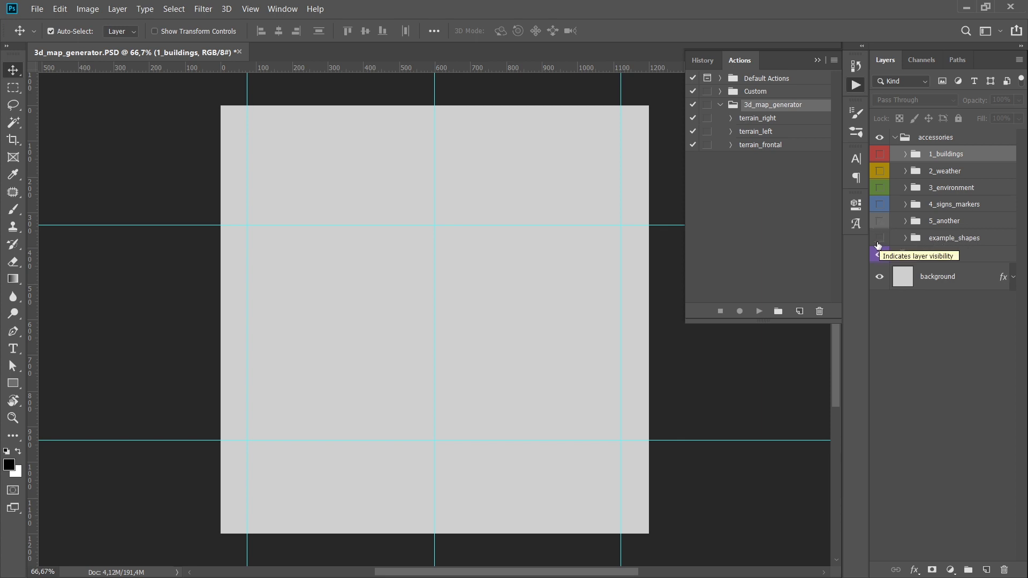
pyautogui.click(879, 238)
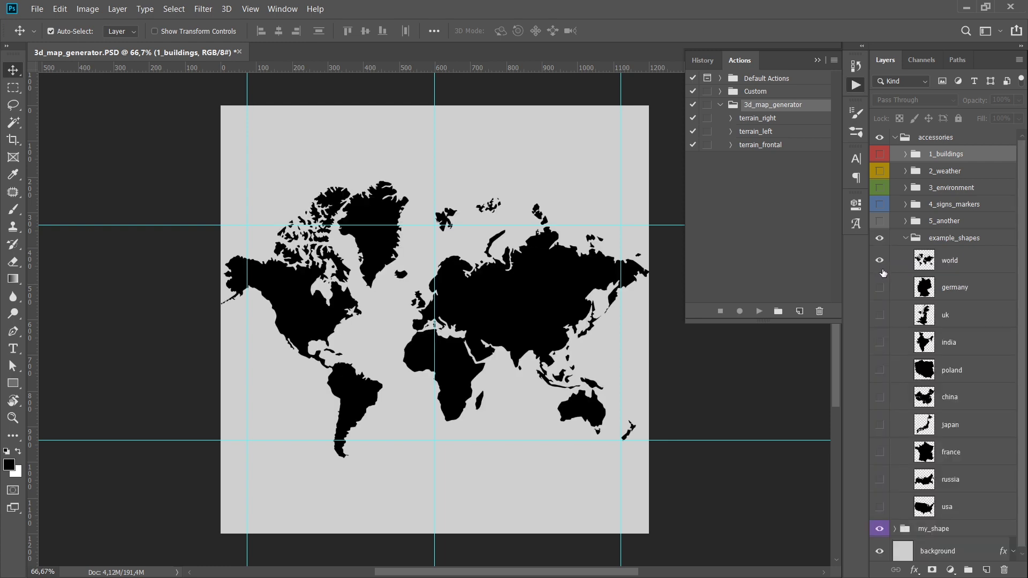
pyautogui.click(879, 261)
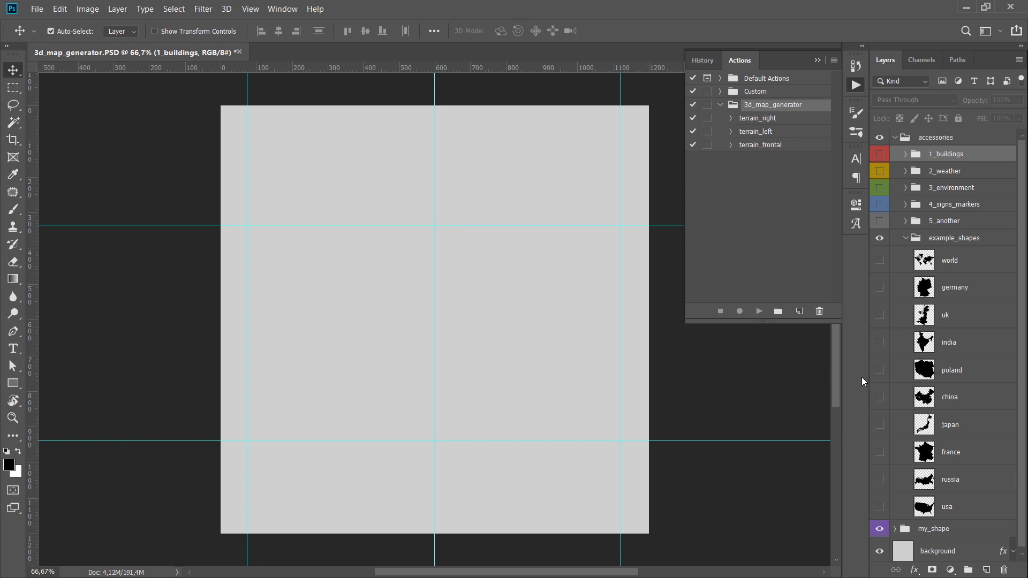
pyautogui.click(960, 512)
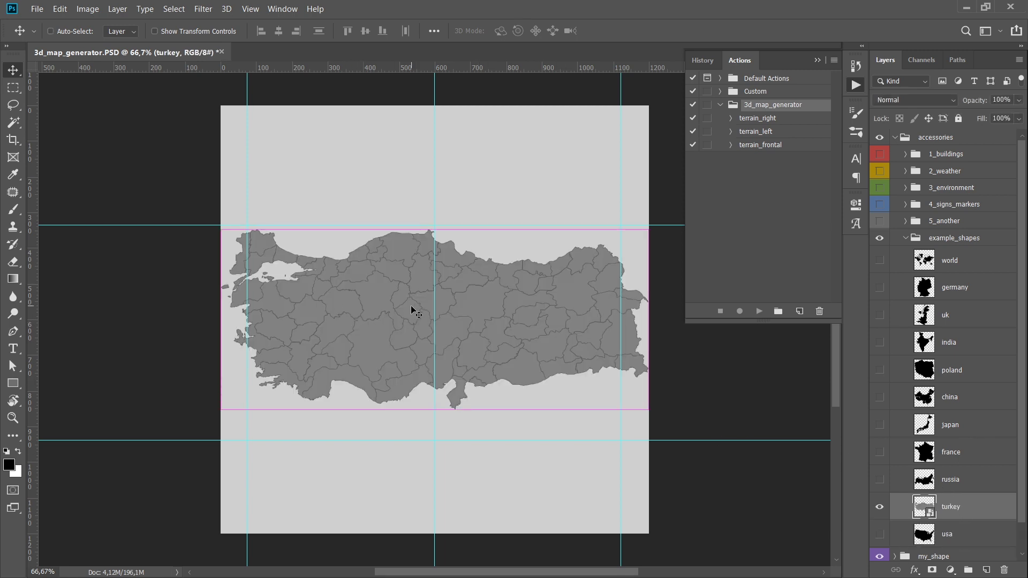
# Step: Hide the guides and move the turkey layer into the my_shape group
pyautogui.hotkey('ctrl', 'h')
pyautogui.hotkey('ctrl', ';')
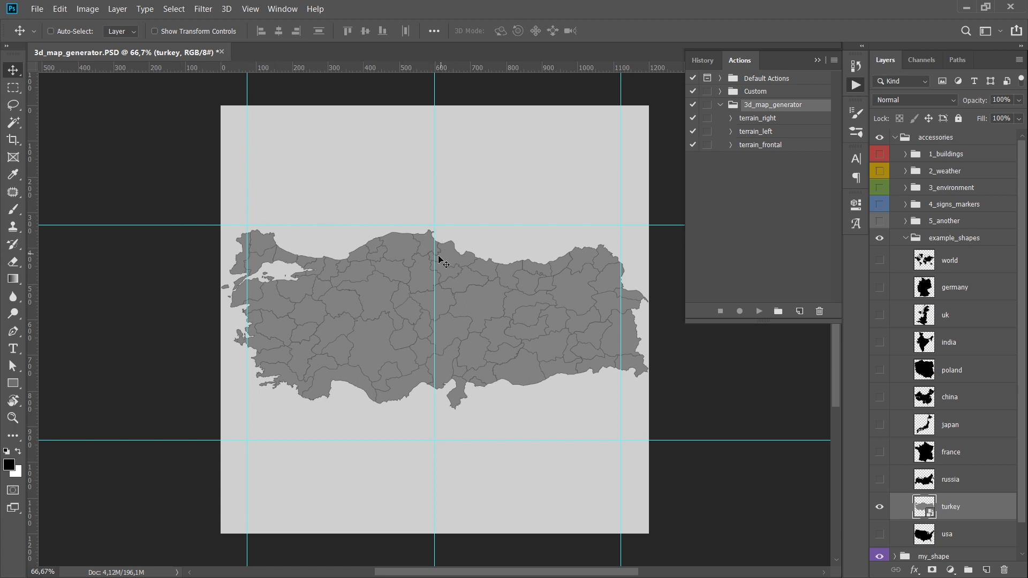
pyautogui.hotkey('ctrl', 'h')
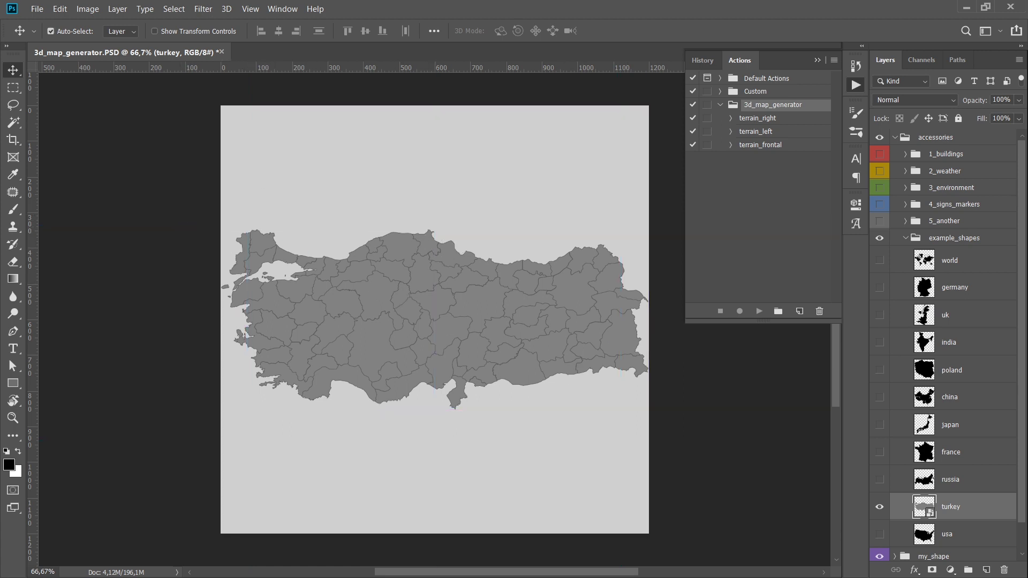
pyautogui.scroll(-1, 959, 428)
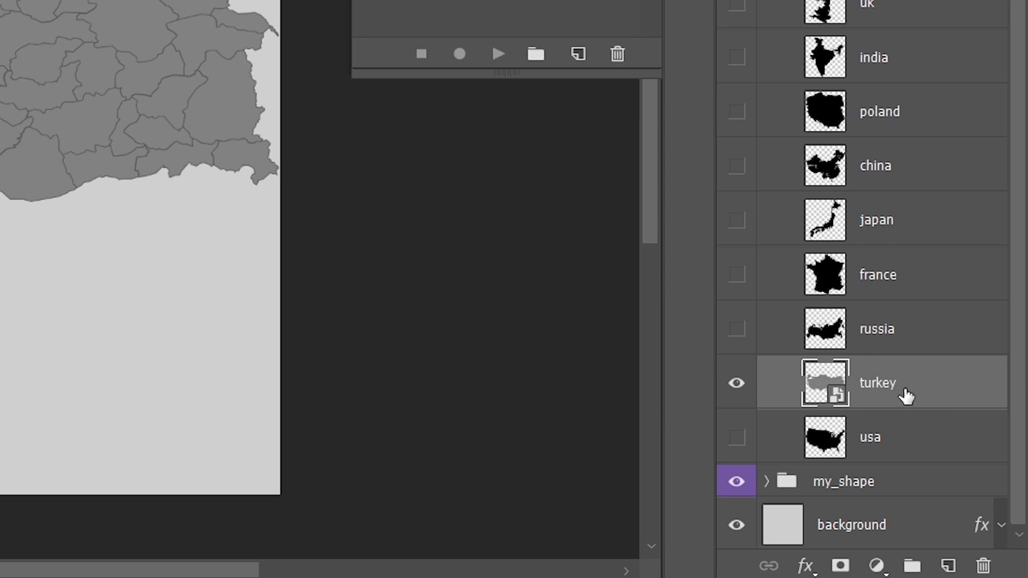
pyautogui.moveTo(905, 395)
pyautogui.mouseDown()
pyautogui.moveTo(841, 484)
pyautogui.moveTo(851, 485)
pyautogui.mouseUp()
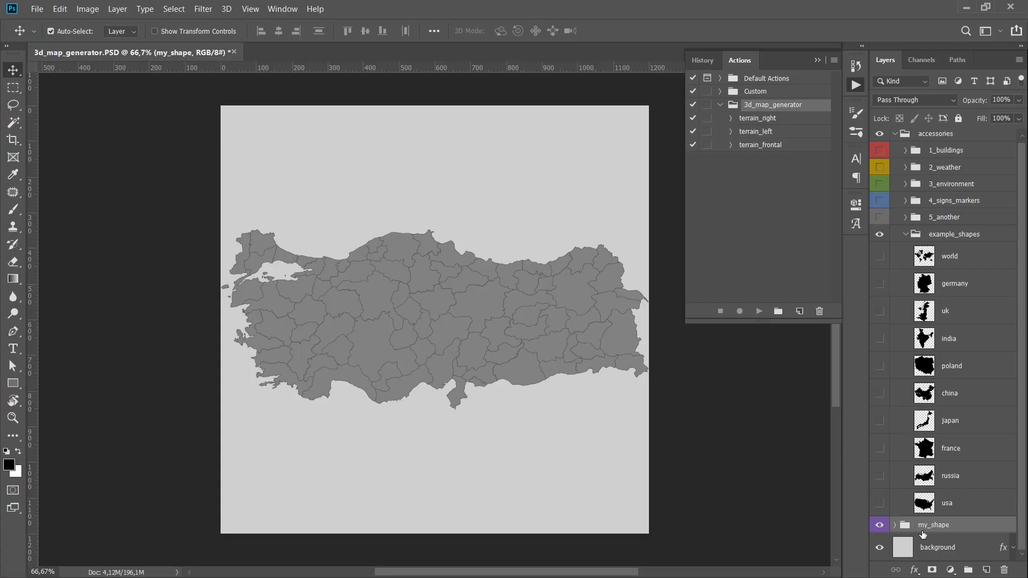
pyautogui.click(905, 234)
pyautogui.click(896, 254)
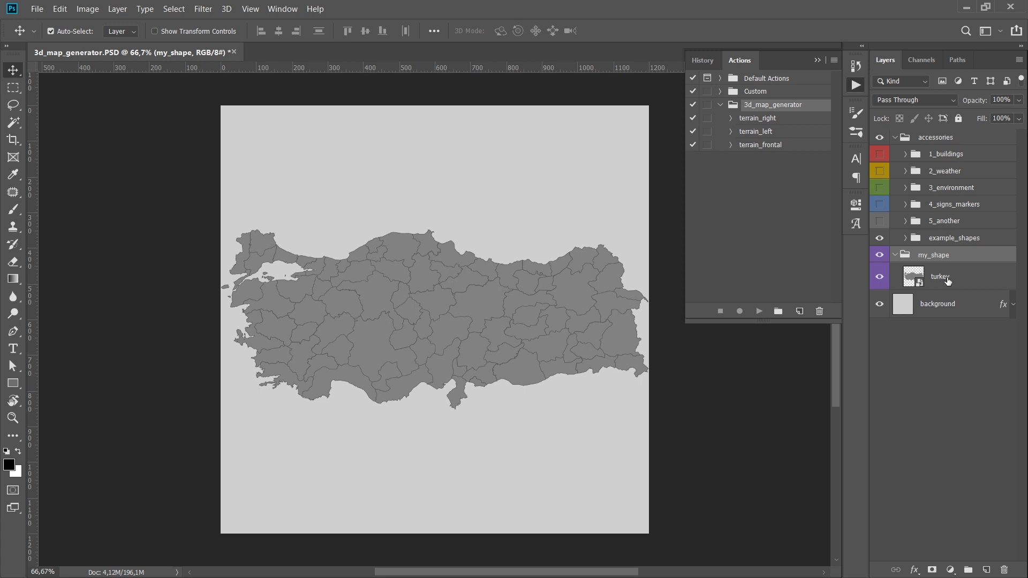
# Step: Run the terrain_left action on the Turkey shape and zoom in on the grassy 3D terrain
pyautogui.click(757, 122)
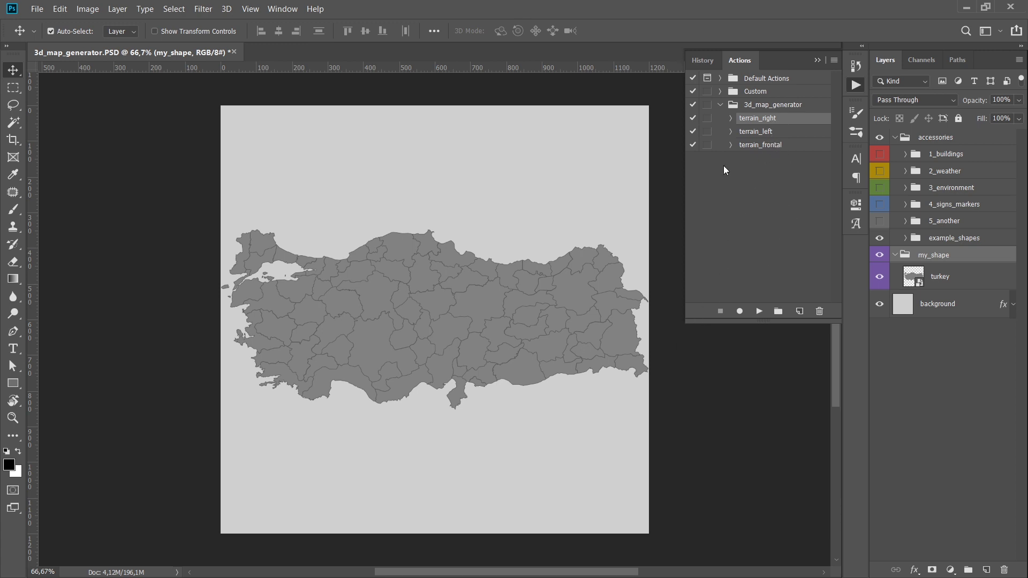
pyautogui.click(760, 132)
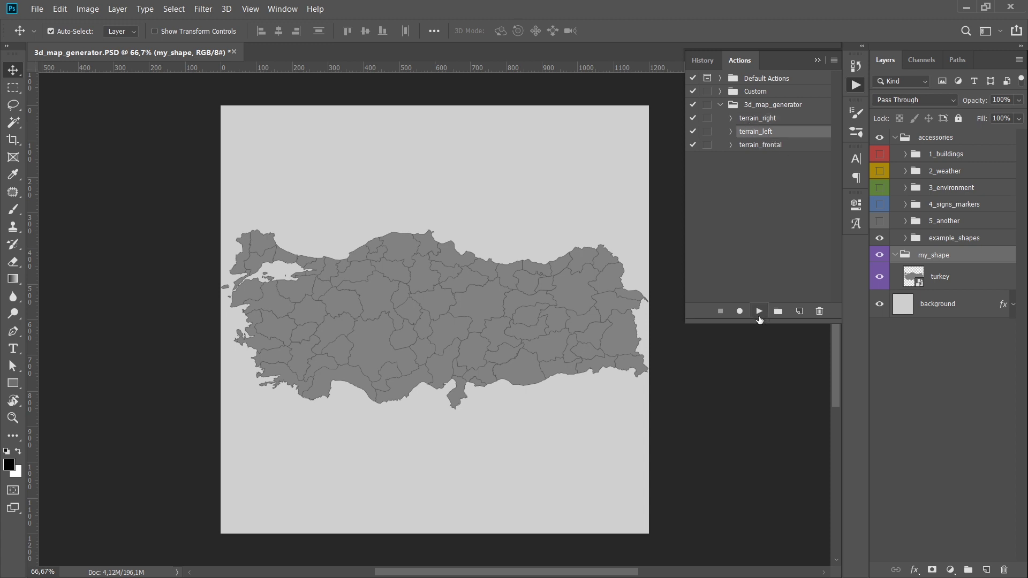
pyautogui.click(758, 312)
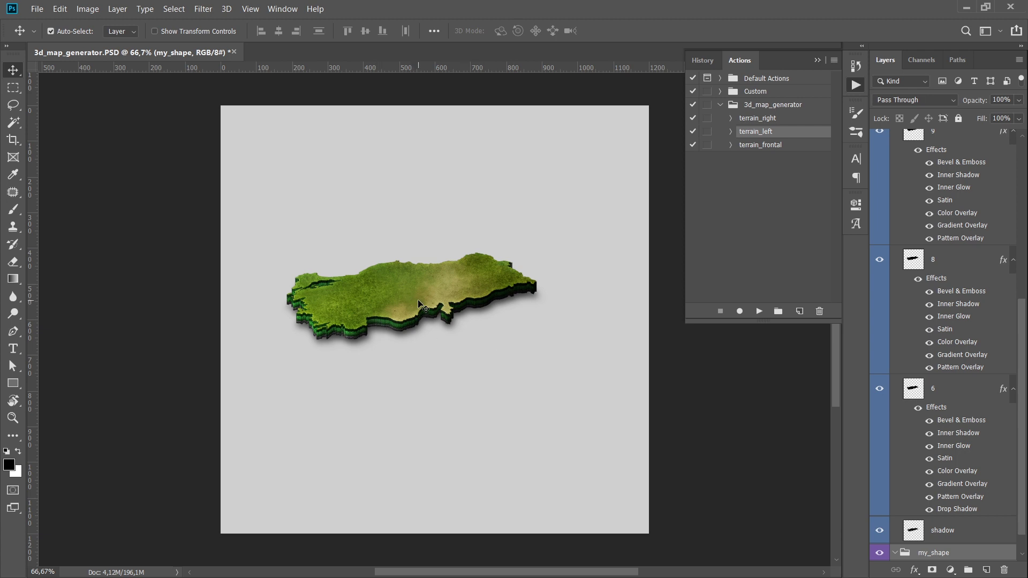
pyautogui.hotkey('ctrl', '+')
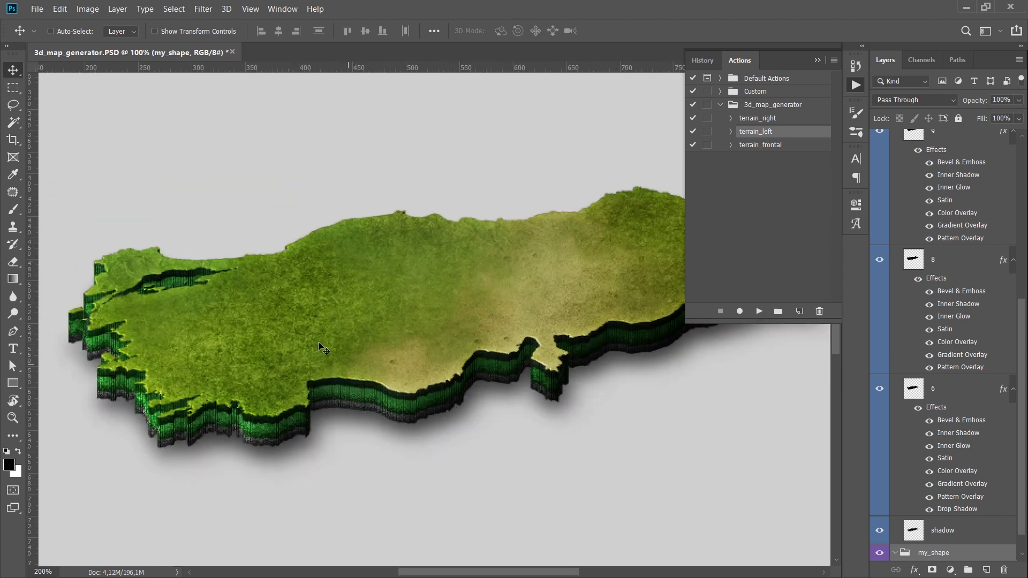
pyautogui.hotkey('ctrl', '+')
pyautogui.hotkey('alt', 'F9')
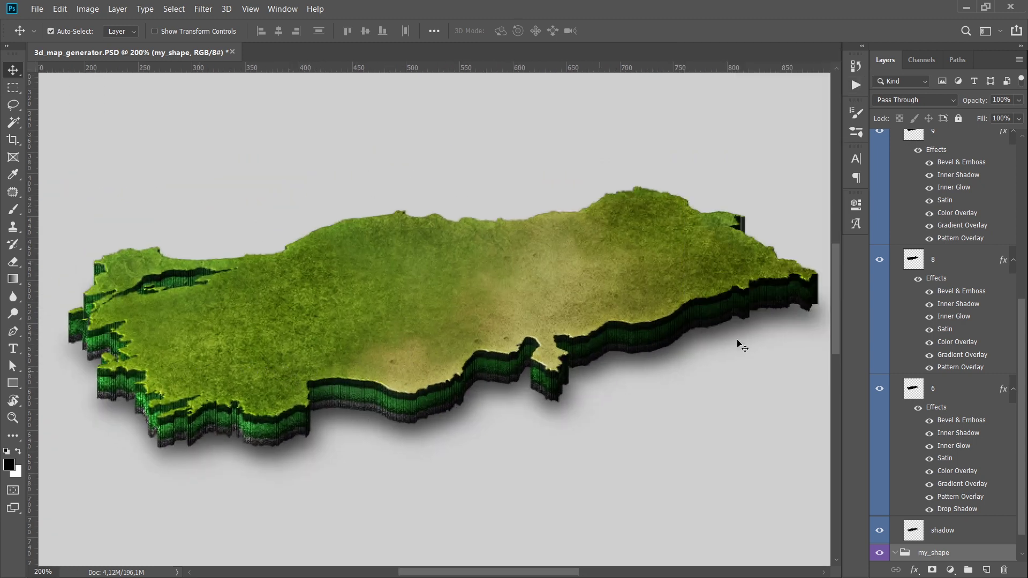
pyautogui.hotkey('alt', 'F9')
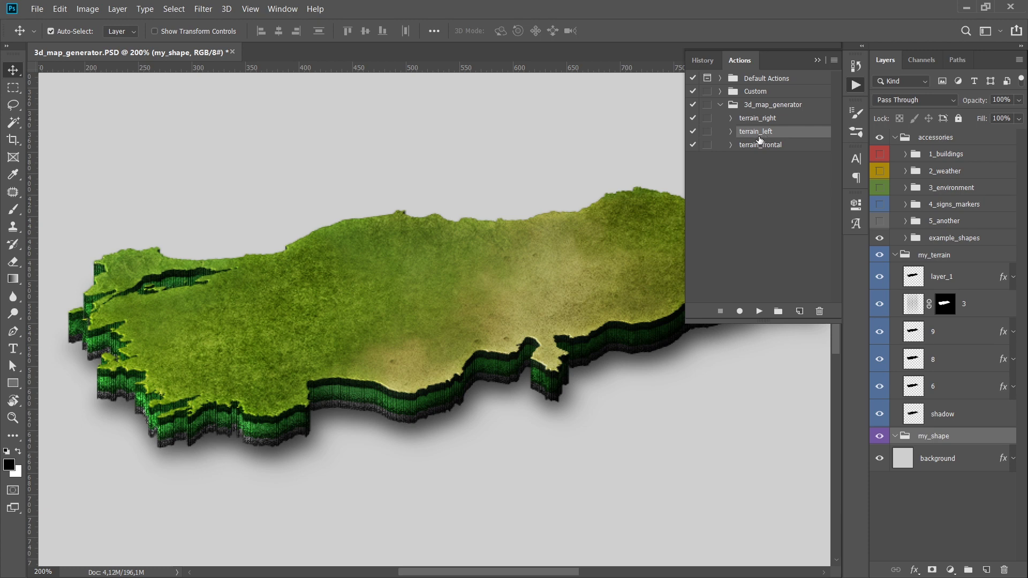
# Step: Make terrain layers 6, 8, 9, 3 and layer_1 visible again
pyautogui.hotkey('alt', 'F9')
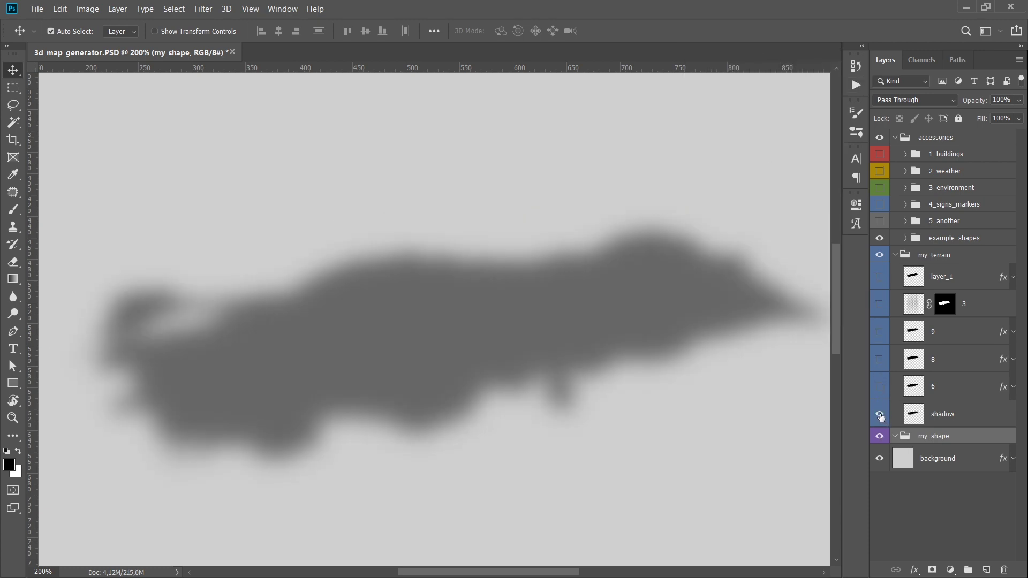
pyautogui.click(879, 387)
pyautogui.click(880, 360)
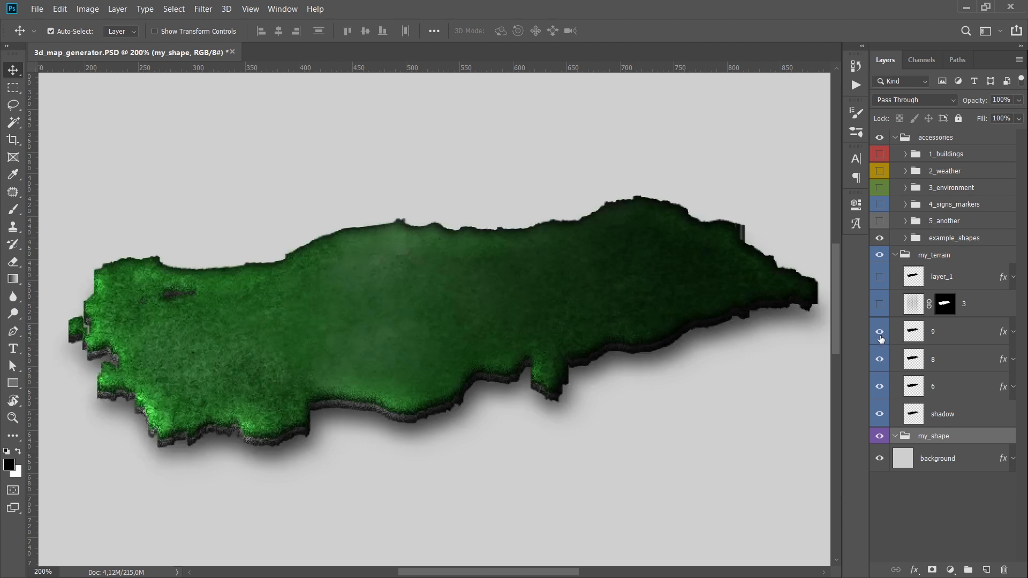
pyautogui.click(880, 304)
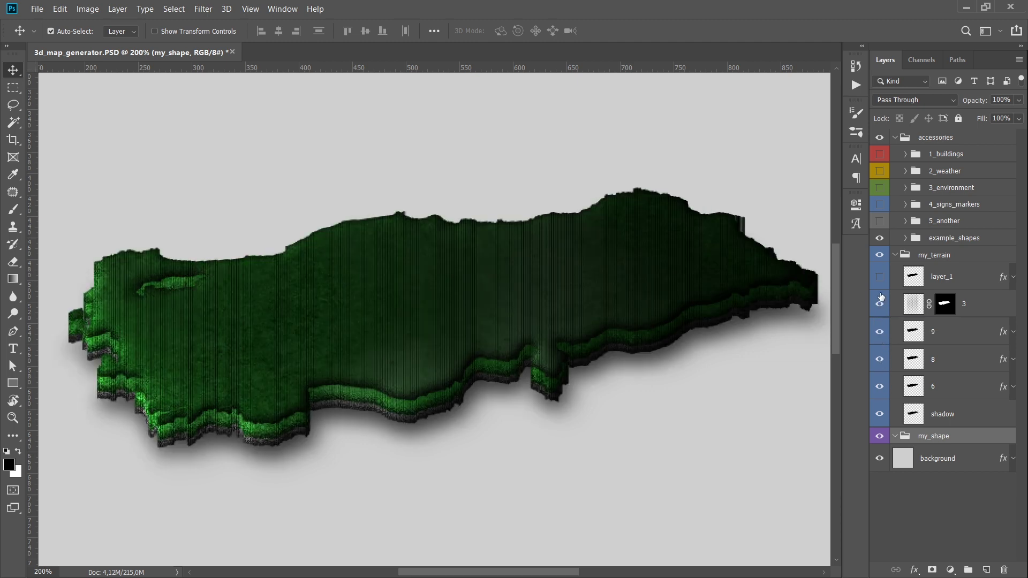
pyautogui.click(879, 277)
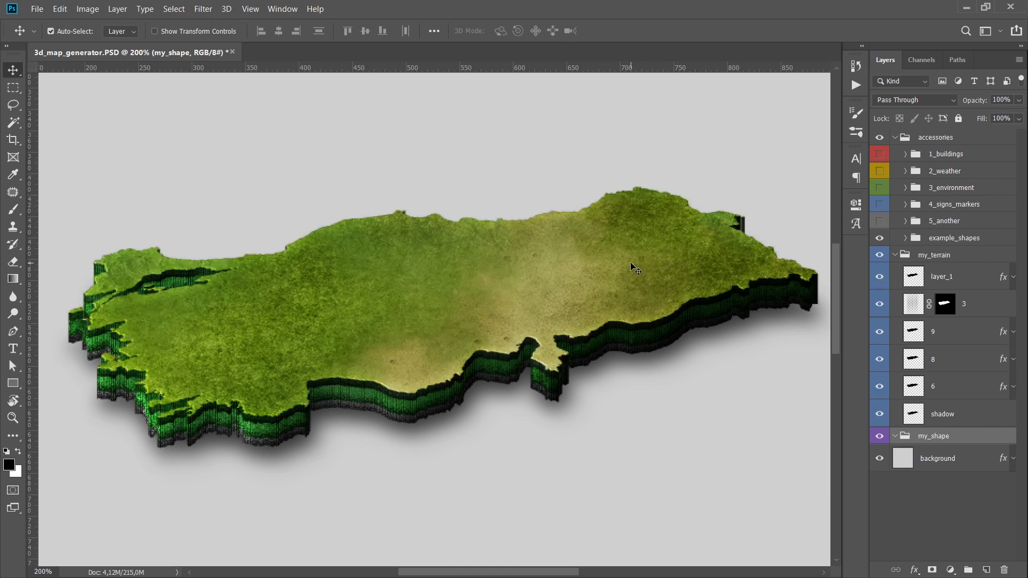
# Step: Shift layer_1's Pattern Overlay grass so its pale dry patch spans the middle and east
pyautogui.click(654, 251)
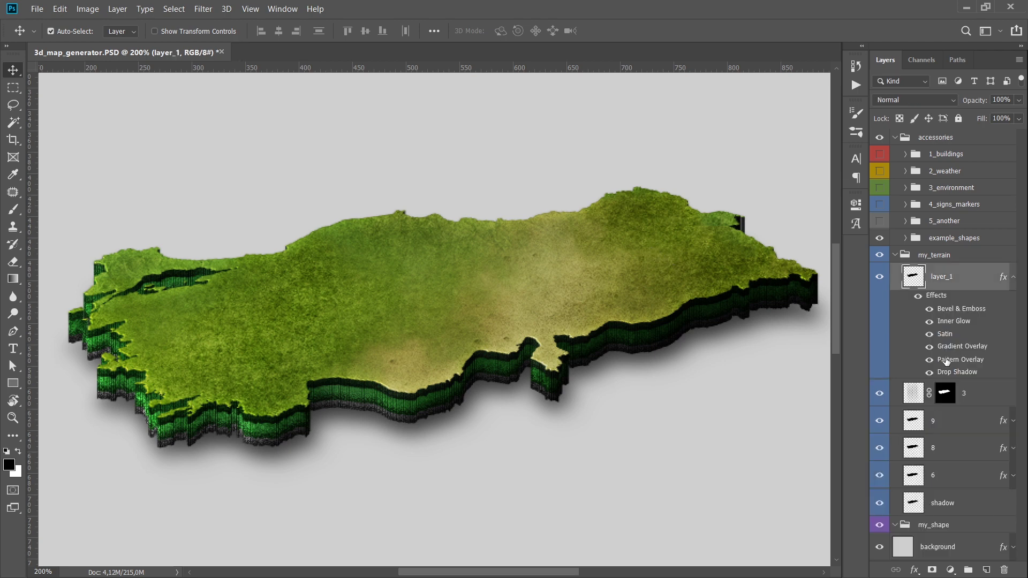
pyautogui.doubleClick(952, 360)
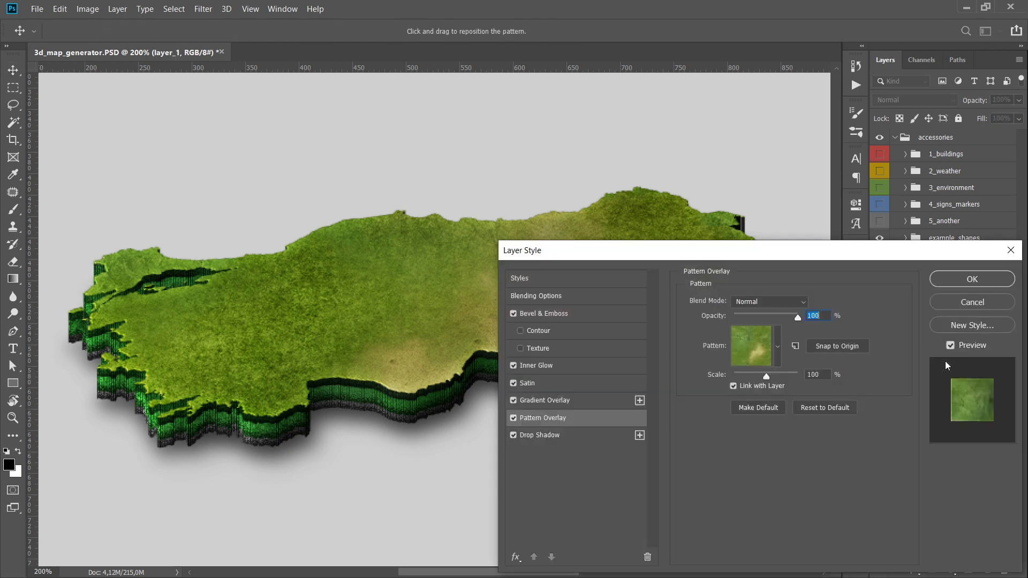
pyautogui.moveTo(593, 256); pyautogui.dragTo(691, 370)
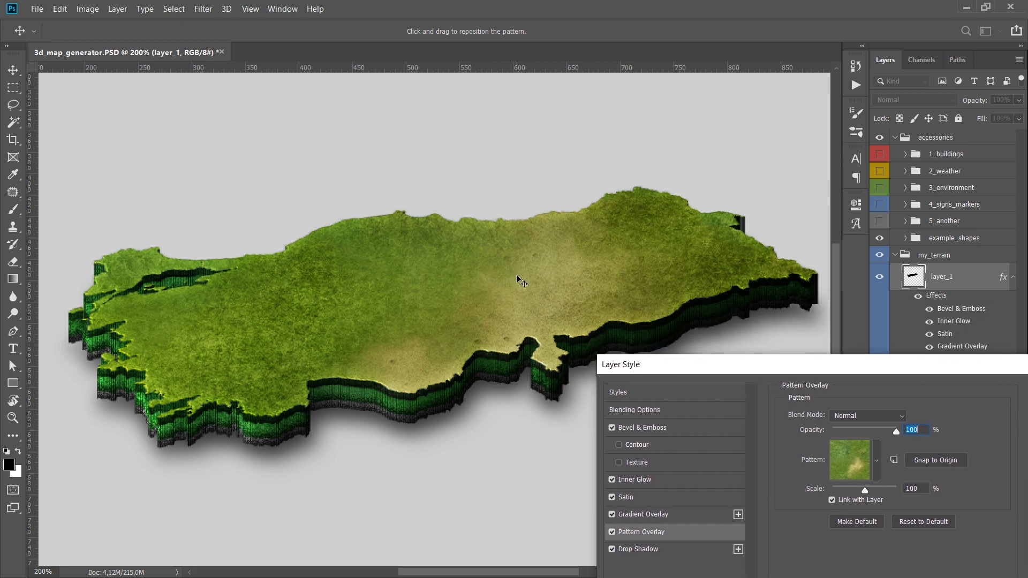
pyautogui.moveTo(522, 289); pyautogui.dragTo(190, 341)
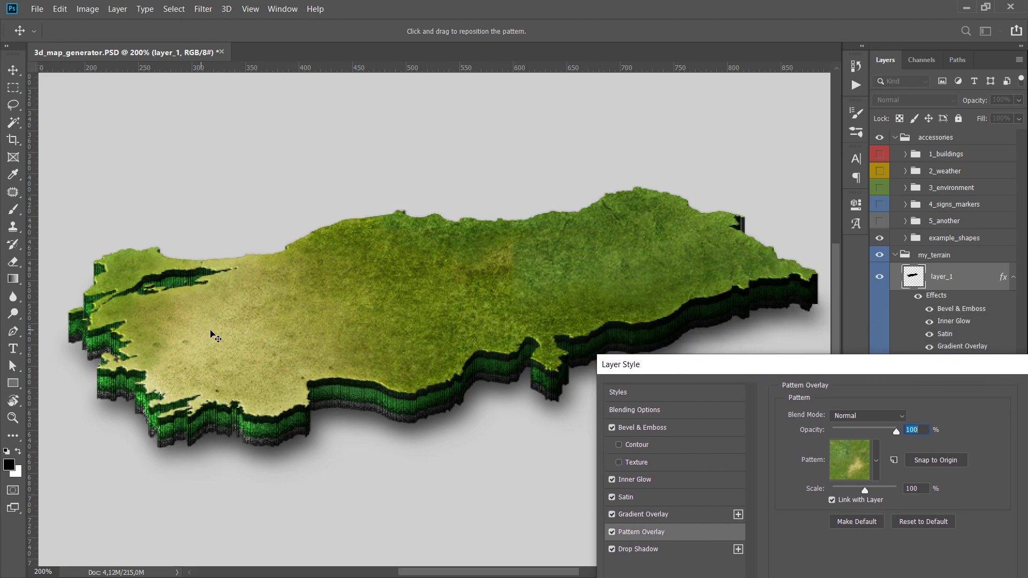
pyautogui.moveTo(211, 335)
pyautogui.mouseDown()
pyautogui.moveTo(552, 292)
pyautogui.moveTo(516, 292)
pyautogui.mouseUp()
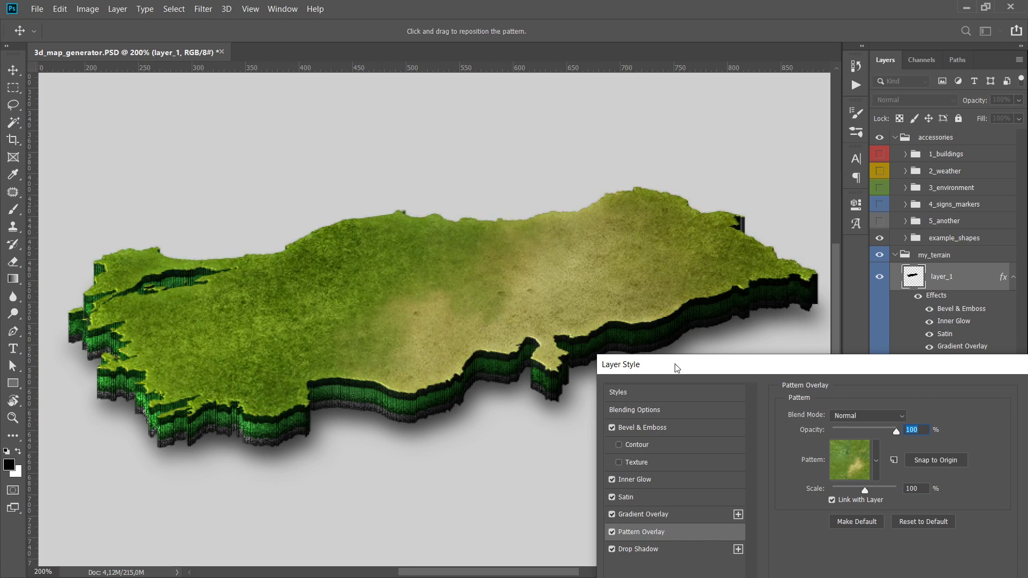
pyautogui.moveTo(677, 367); pyautogui.dragTo(304, 141)
pyautogui.press('Return')
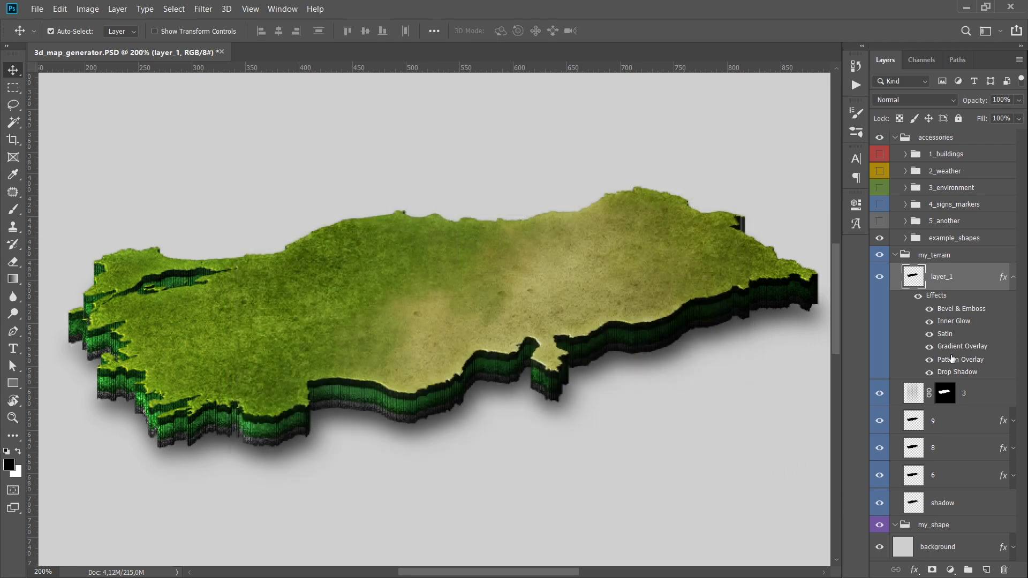
pyautogui.click(1013, 280)
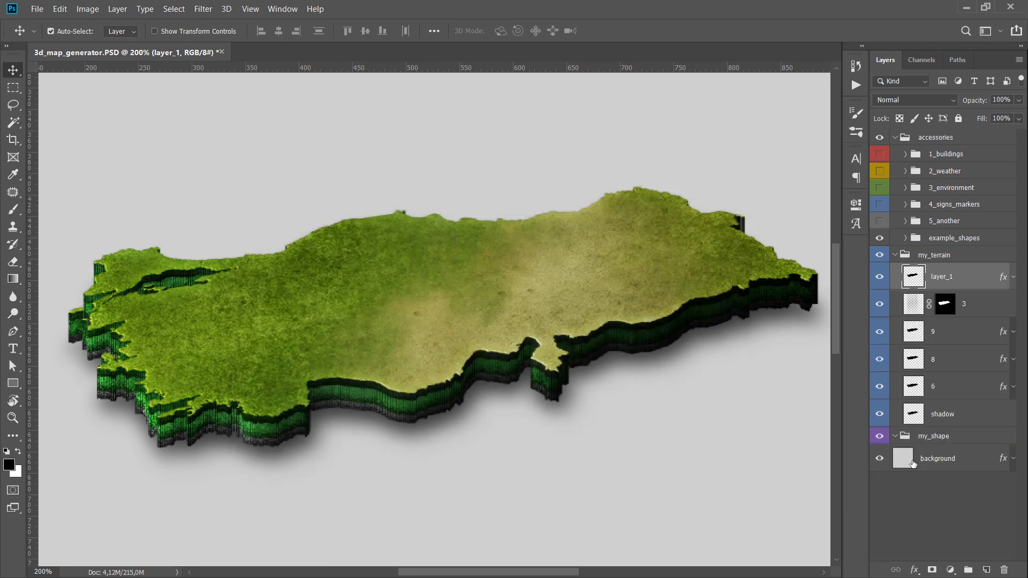
# Step: Fit the canvas on screen and turn off the background's blue Gradient Overlay
pyautogui.click(1013, 460)
pyautogui.hotkey('ctrl', '0')
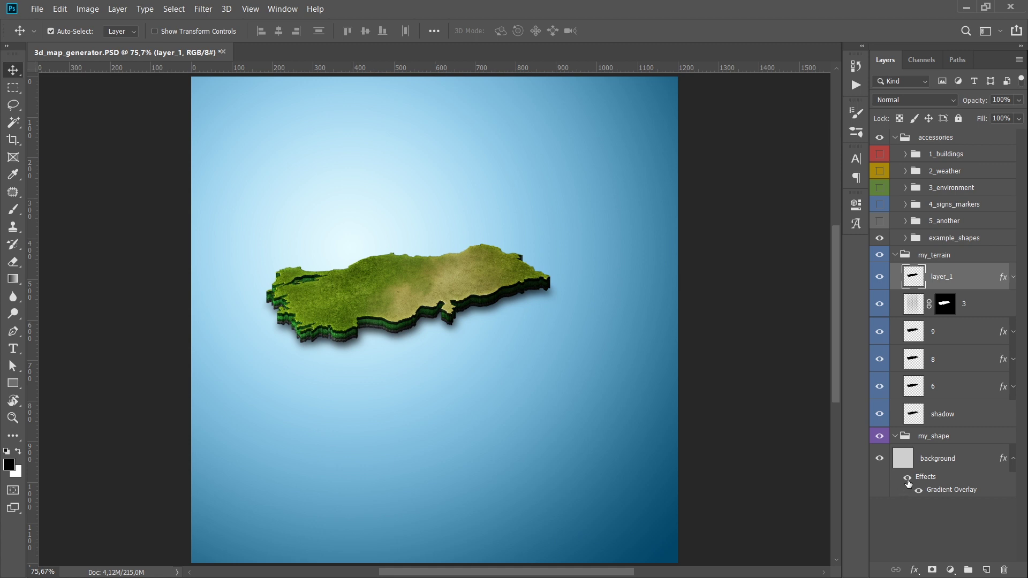
pyautogui.click(907, 478)
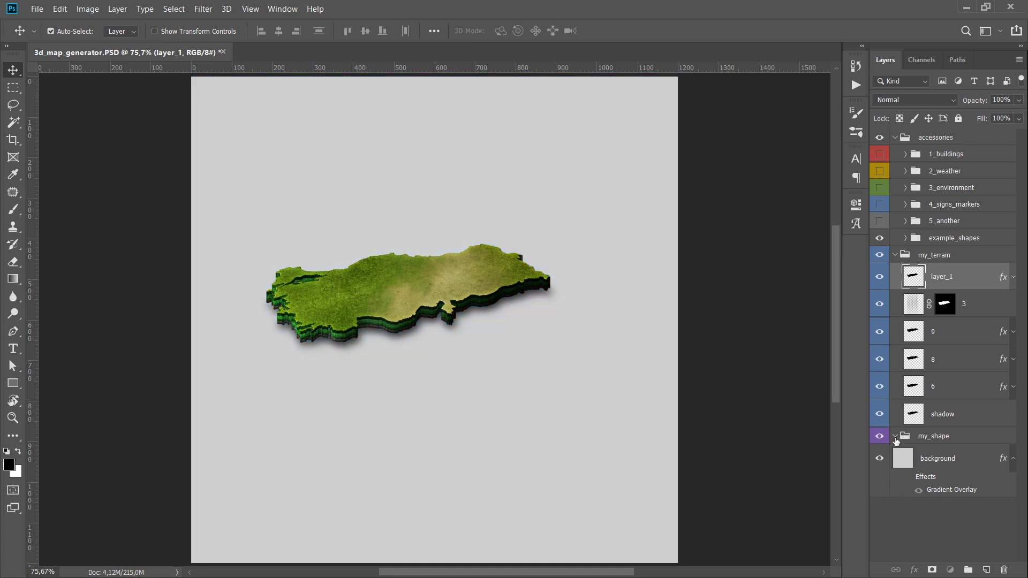
pyautogui.click(1015, 460)
# Step: Collapse my_terrain and show the 1_buildings icons, selecting the house b2
pyautogui.click(894, 254)
pyautogui.click(913, 320)
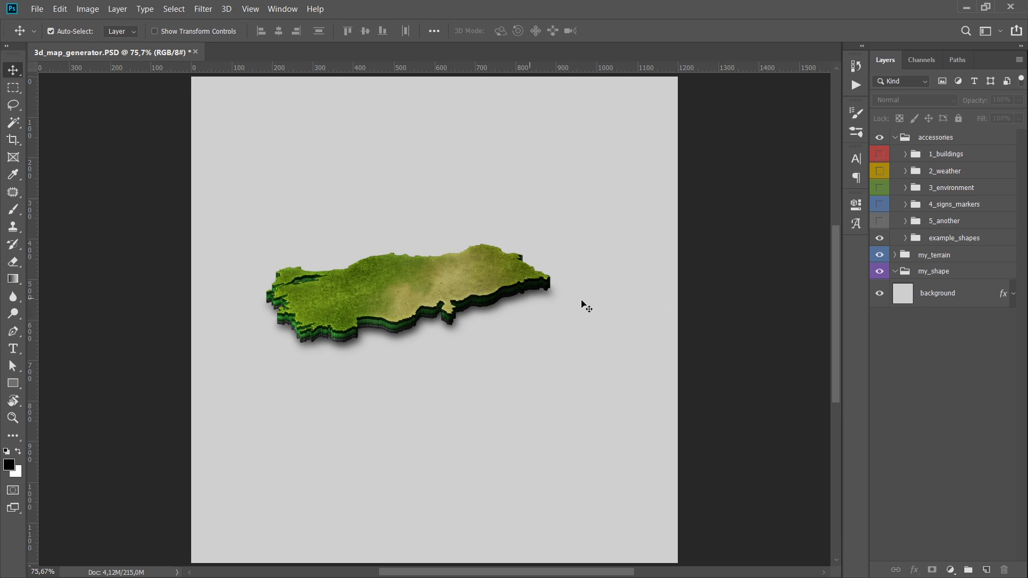
pyautogui.click(879, 155)
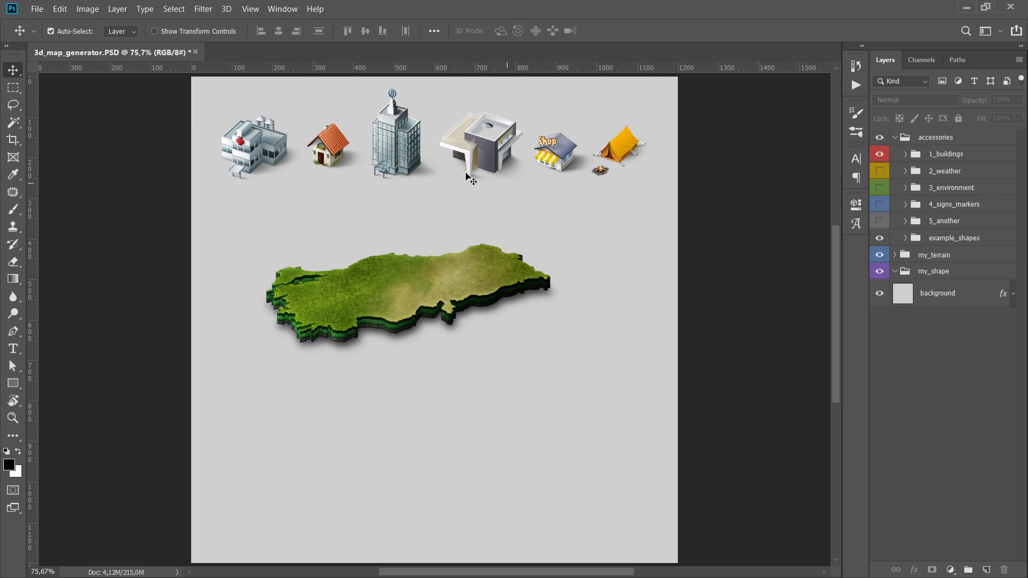
pyautogui.click(328, 154)
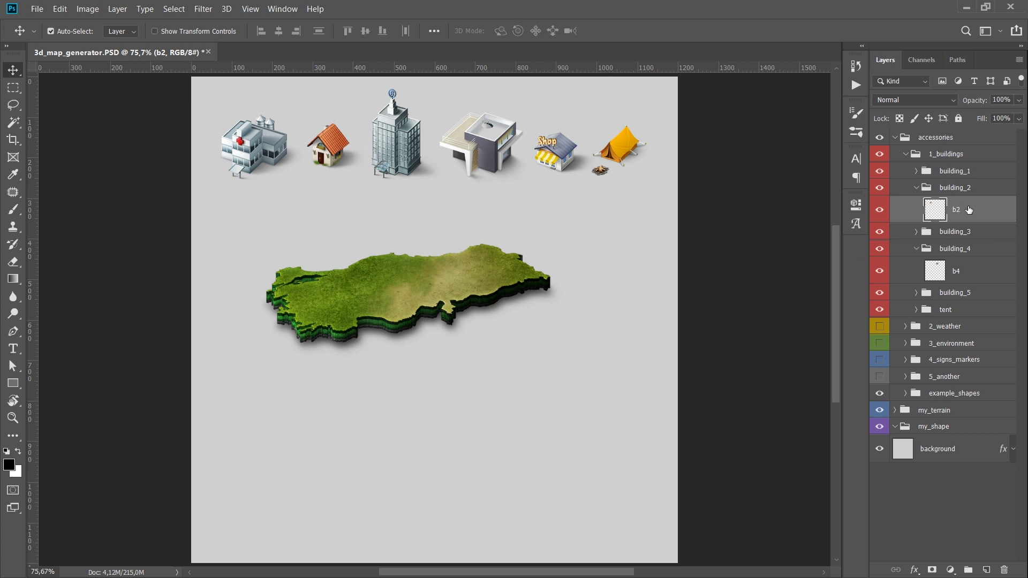
# Step: Move house b2 and the tent group to the top of accessories and hide 1_buildings
pyautogui.moveTo(963, 210); pyautogui.dragTo(889, 146)
pyautogui.click(879, 184)
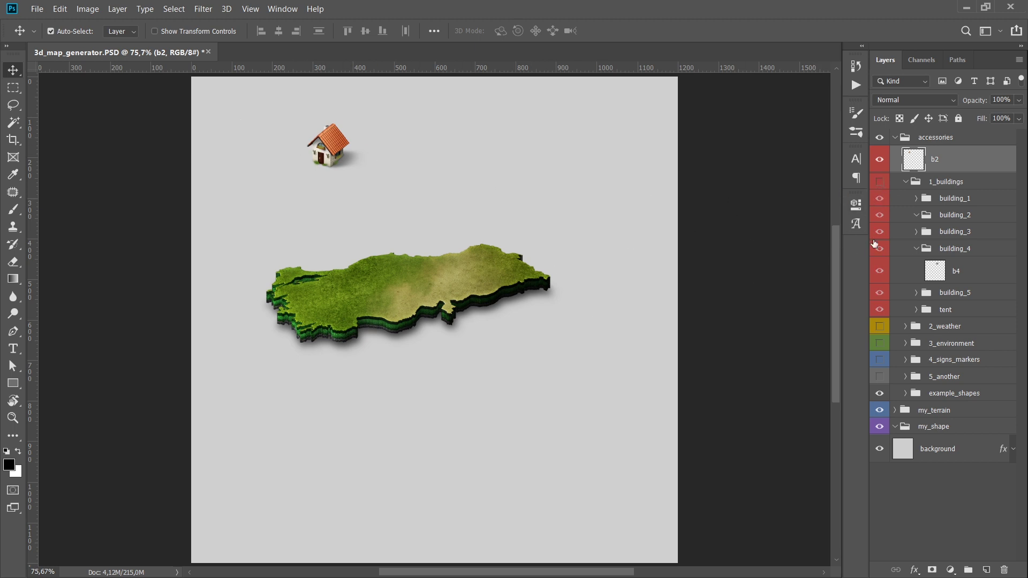
pyautogui.click(880, 183)
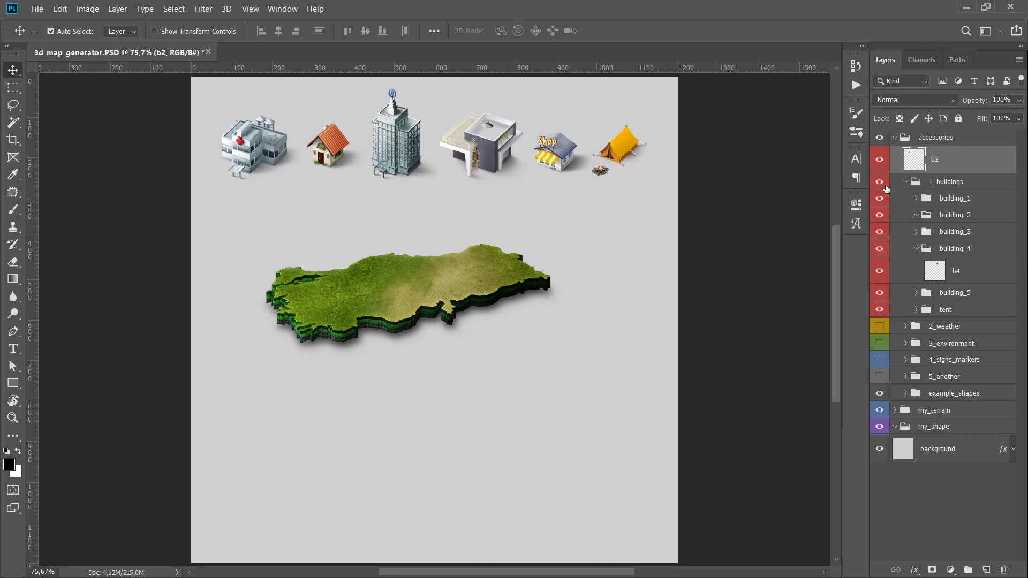
pyautogui.click(627, 157)
pyautogui.click(958, 311)
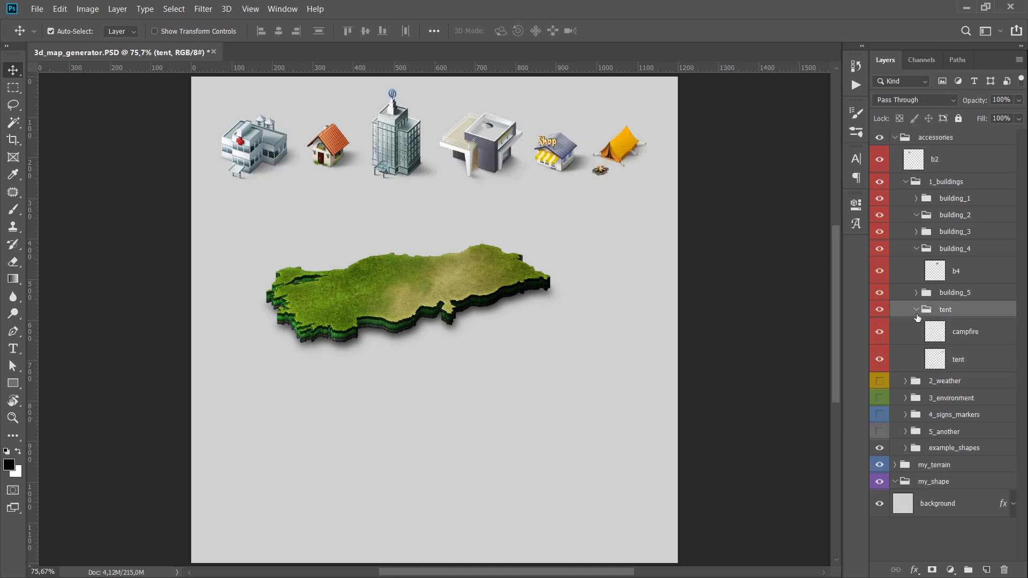
pyautogui.click(916, 309)
pyautogui.moveTo(921, 315); pyautogui.dragTo(942, 149)
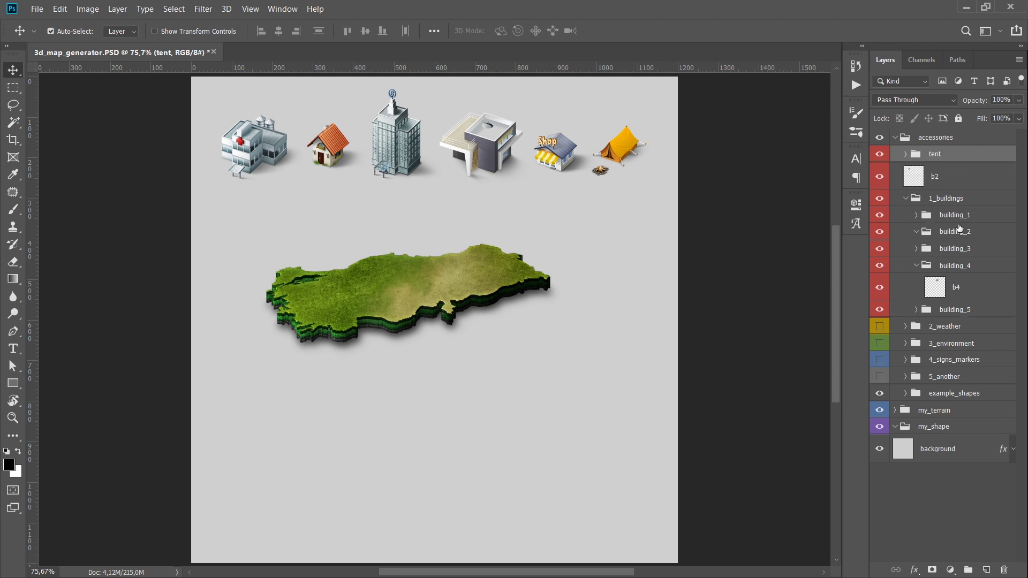
pyautogui.click(905, 199)
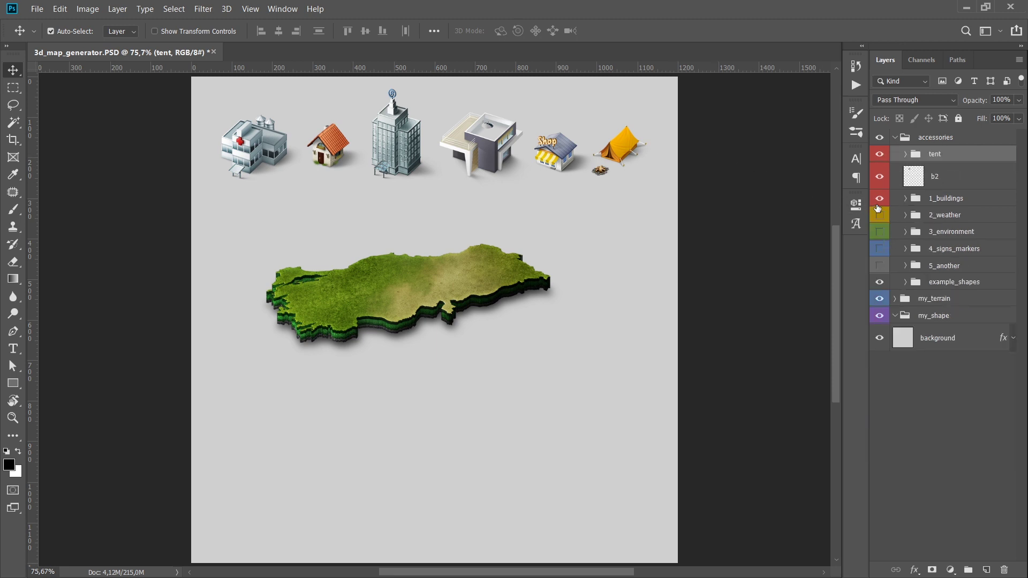
pyautogui.click(879, 198)
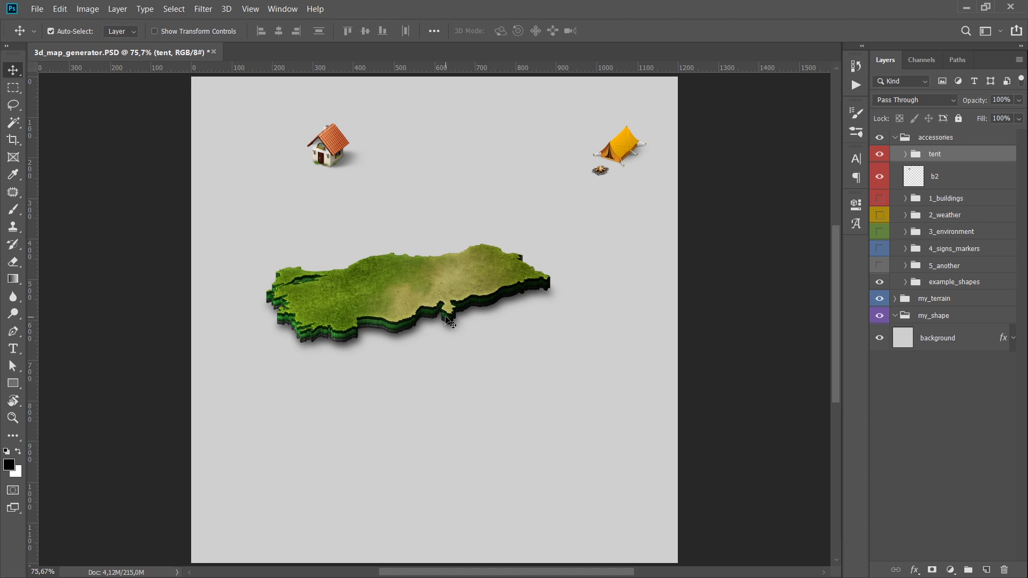
# Step: Place the house b2 on the map's eastern half and scale it to 58.6%
pyautogui.scroll(1, 514, 163)
pyautogui.moveTo(268, 145)
pyautogui.mouseDown()
pyautogui.moveTo(470, 275)
pyautogui.moveTo(473, 302)
pyautogui.mouseUp()
pyautogui.hotkey('ctrl', 't')
pyautogui.press('Return')
# Step: Place the tent and campfire on the western grass, scaling the tent to 75%
pyautogui.moveTo(652, 158); pyautogui.dragTo(319, 328)
pyautogui.moveTo(628, 175); pyautogui.dragTo(277, 359)
pyautogui.click(319, 337)
pyautogui.hotkey('ctrl', 't')
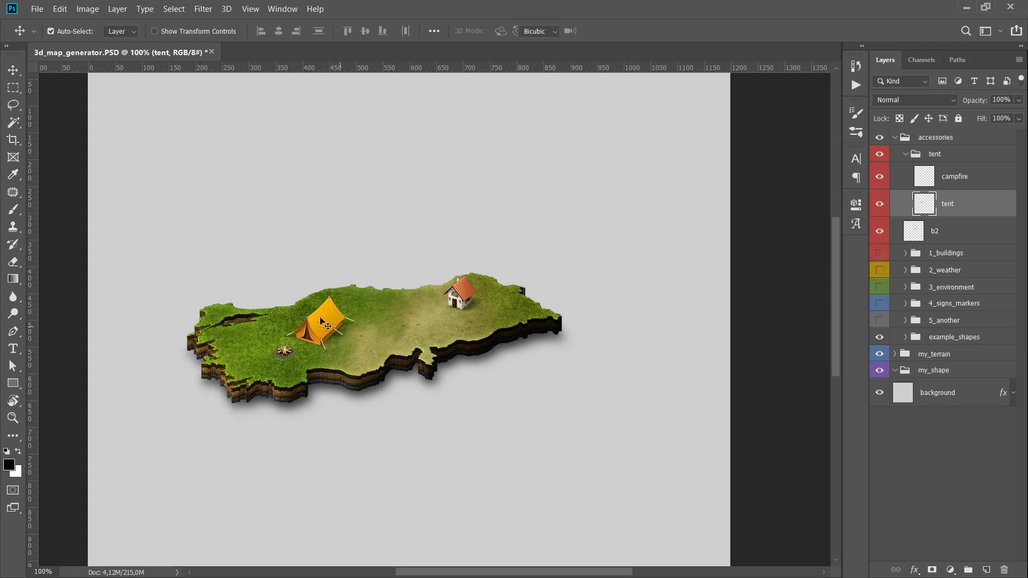
pyautogui.moveTo(355, 295); pyautogui.dragTo(313, 328)
pyautogui.press('Return')
pyautogui.click(282, 353)
pyautogui.scroll(1, 263, 340)
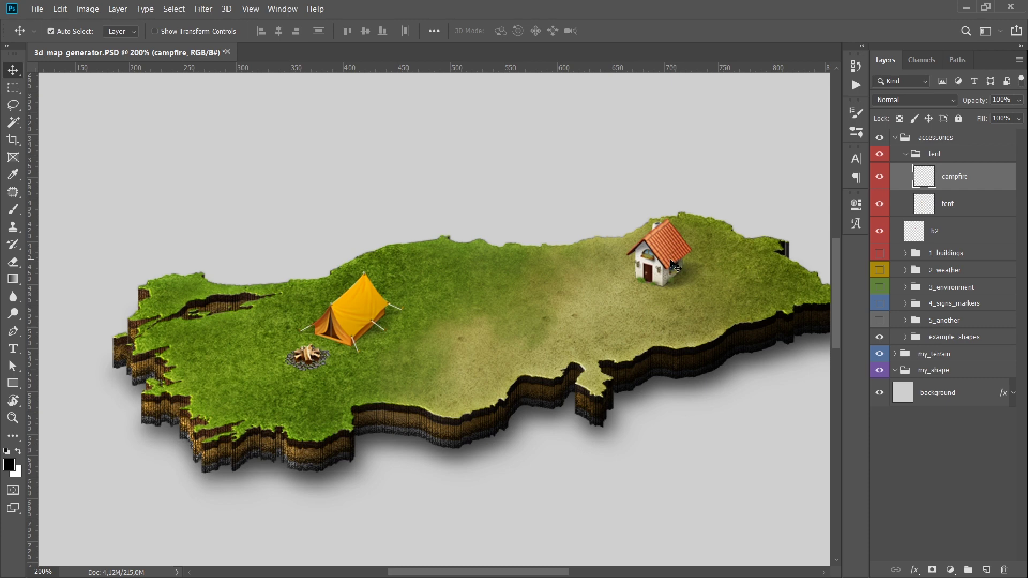
pyautogui.press('ctrl')
pyautogui.scroll(-2, 434, 366)
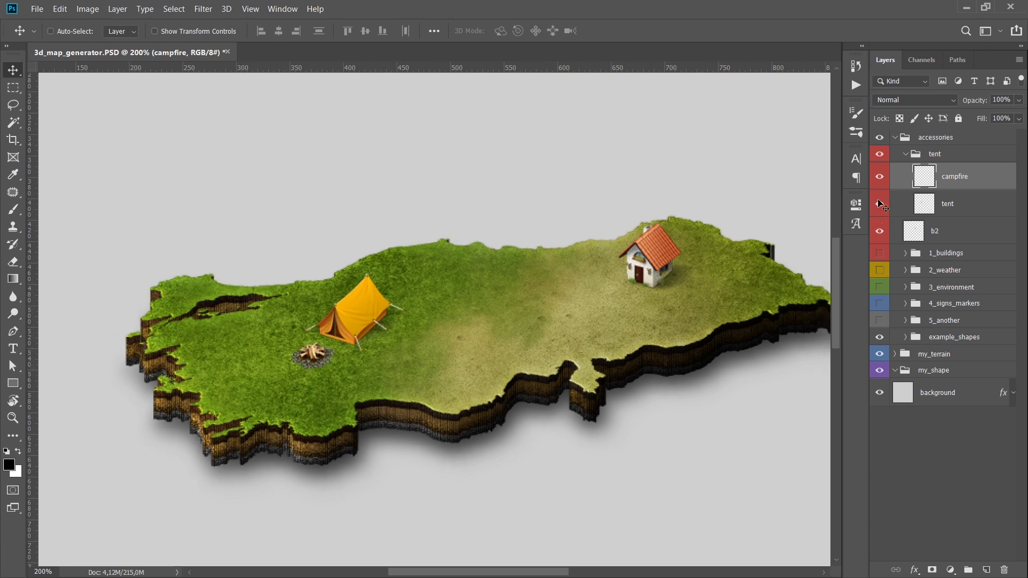
pyautogui.click(905, 154)
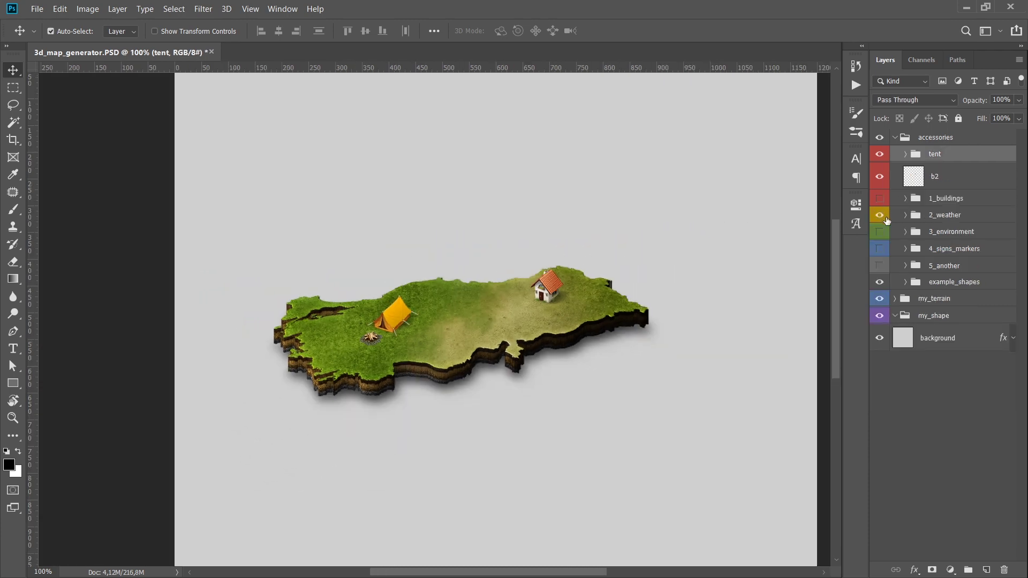
# Step: Move cloud_5 and cloud_1 out of 2_weather, then hide the rest of the weather group
pyautogui.click(886, 220)
pyautogui.click(661, 158)
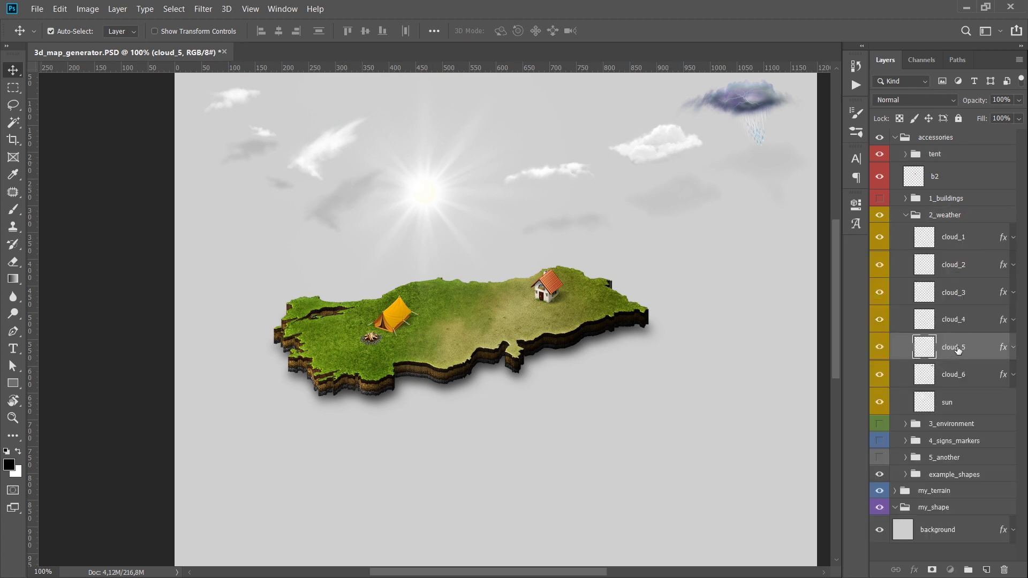
pyautogui.moveTo(955, 351); pyautogui.dragTo(934, 174)
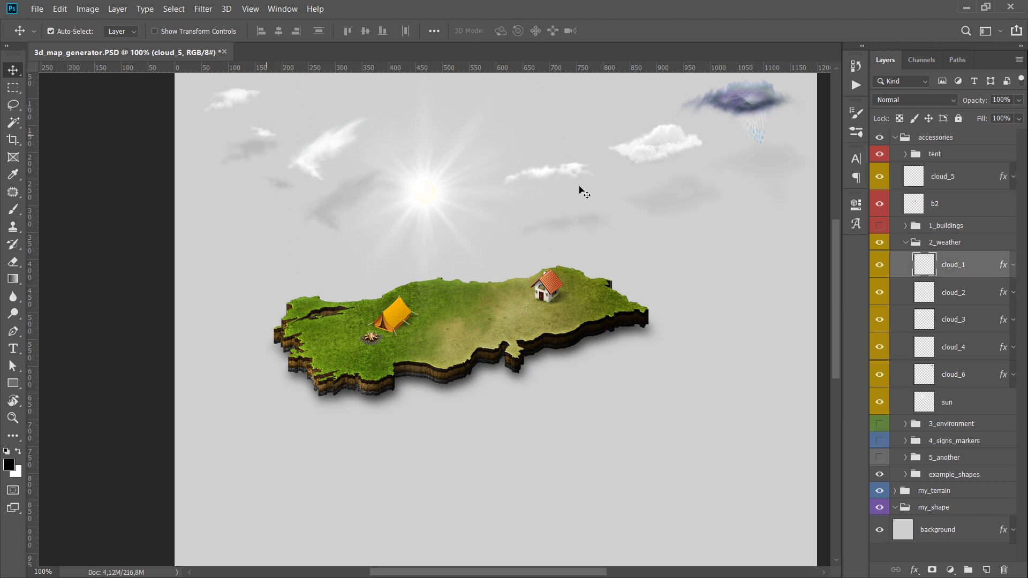
pyautogui.moveTo(951, 266); pyautogui.dragTo(935, 174)
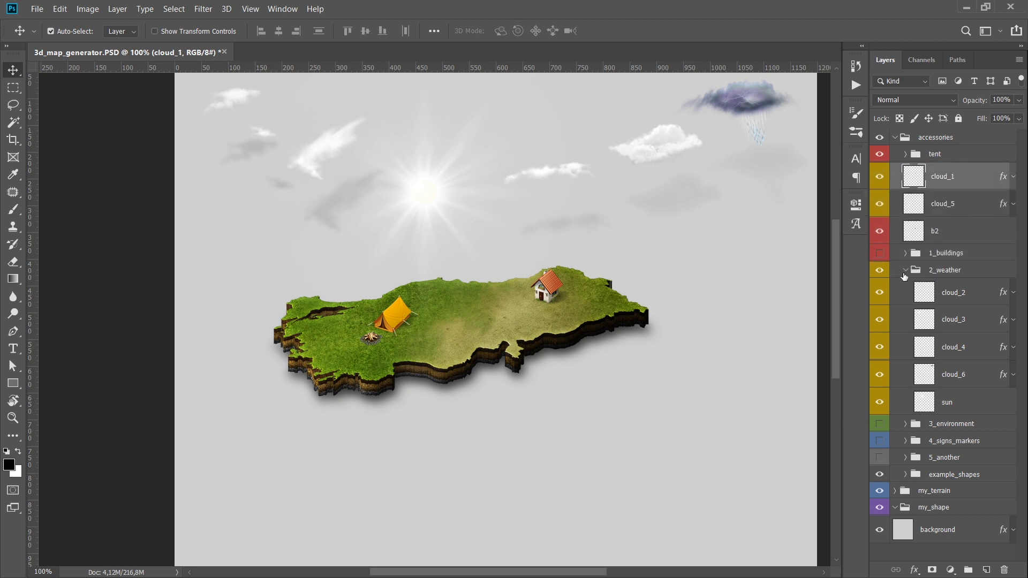
pyautogui.click(905, 270)
pyautogui.click(879, 271)
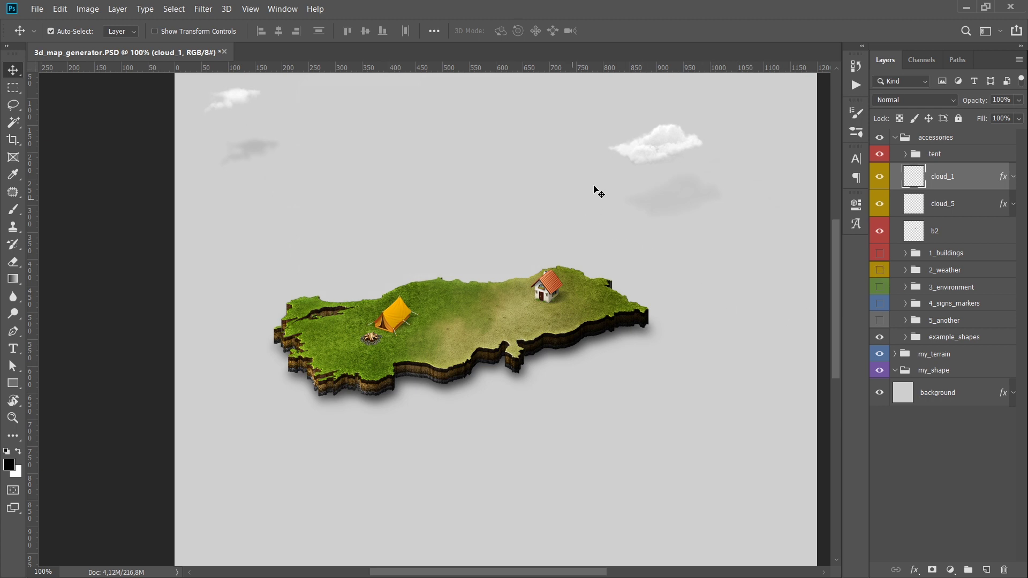
# Step: Shrink the two clouds above the house and tent, then show the 3_environment items
pyautogui.moveTo(661, 146)
pyautogui.mouseDown()
pyautogui.moveTo(505, 232)
pyautogui.moveTo(507, 253)
pyautogui.mouseUp()
pyautogui.hotkey('ctrl', 't')
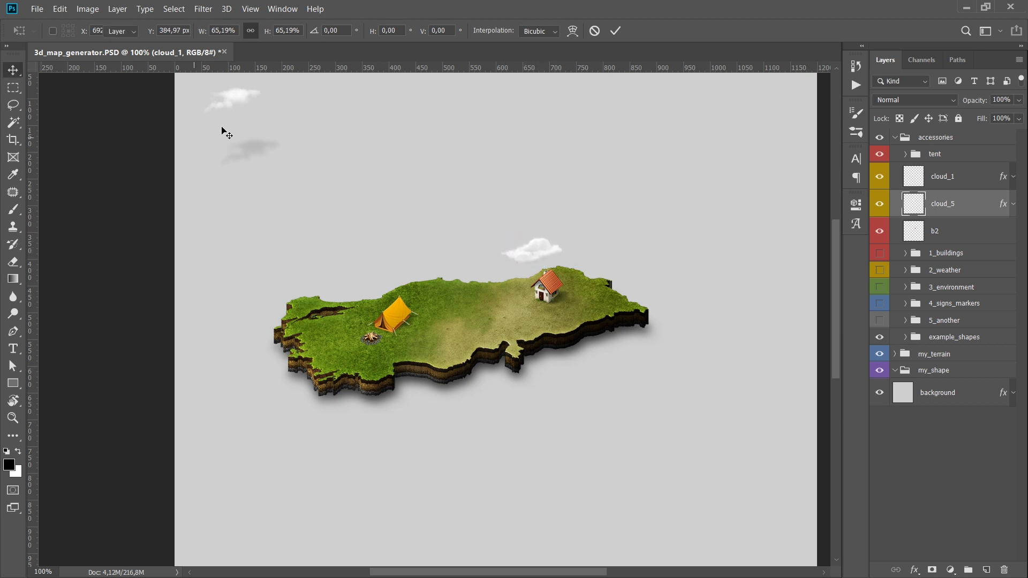
pyautogui.press('Return')
pyautogui.moveTo(239, 97)
pyautogui.mouseDown()
pyautogui.moveTo(378, 282)
pyautogui.moveTo(347, 307)
pyautogui.mouseUp()
pyautogui.hotkey('ctrl', 't')
pyautogui.press('Return')
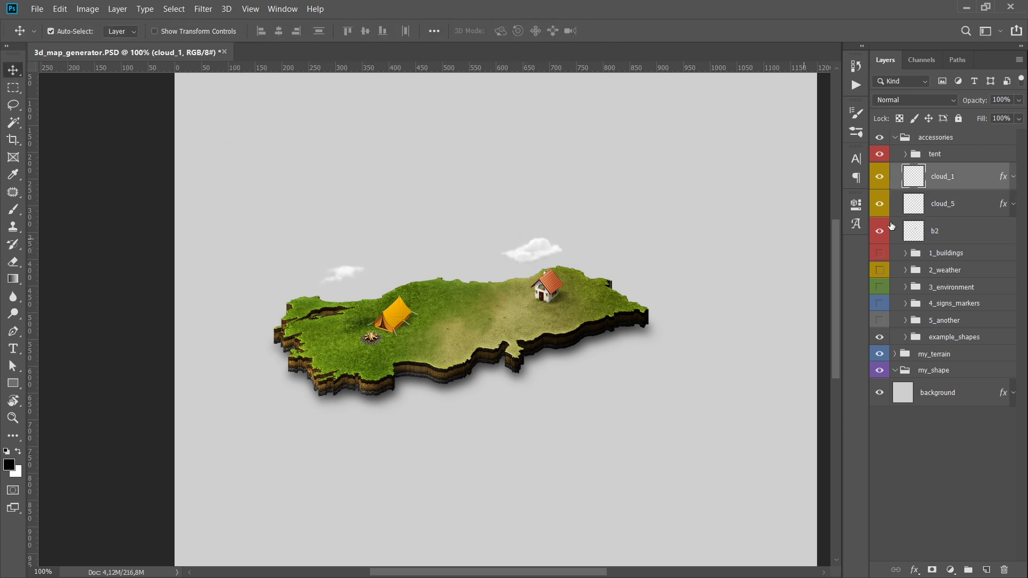
pyautogui.click(880, 287)
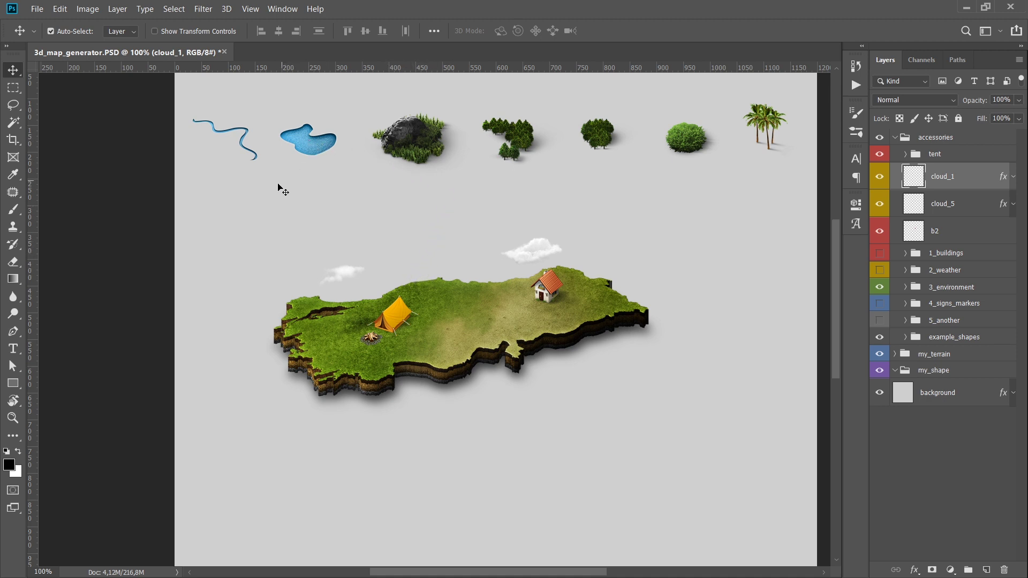
# Step: Move lake, palm, forest_round and forest to the top of accessories and hide 3_environment
pyautogui.click(318, 147)
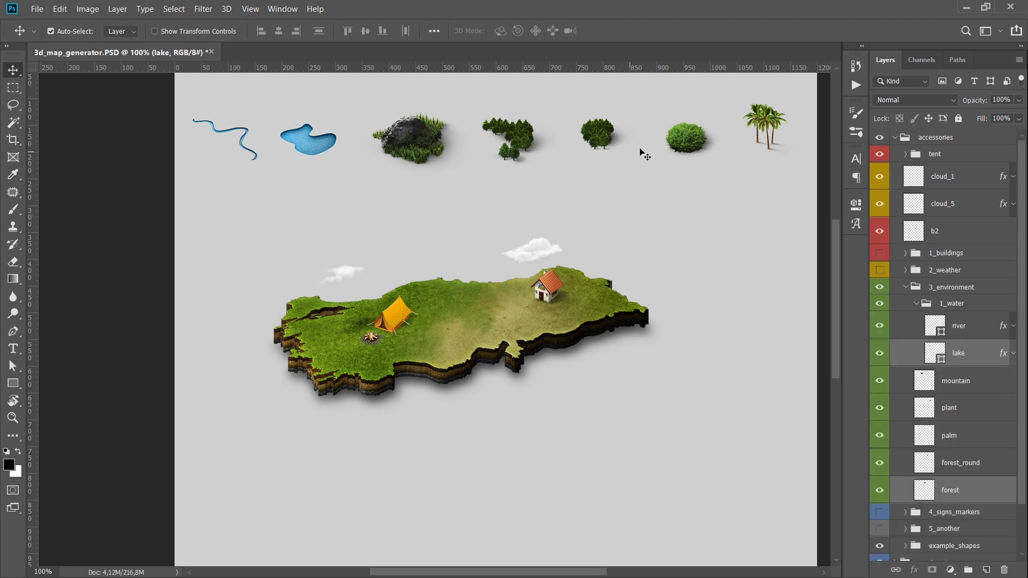
pyautogui.keyDown('shift'); pyautogui.click(613, 138); pyautogui.keyUp('shift')
pyautogui.keyDown('shift'); pyautogui.click(763, 119); pyautogui.keyUp('shift')
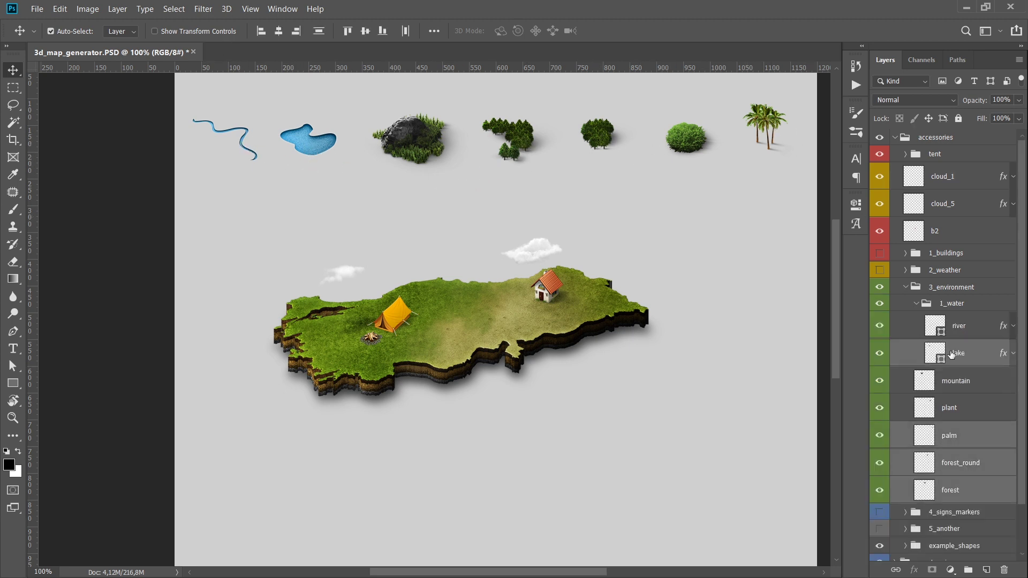
pyautogui.moveTo(959, 436); pyautogui.dragTo(940, 166)
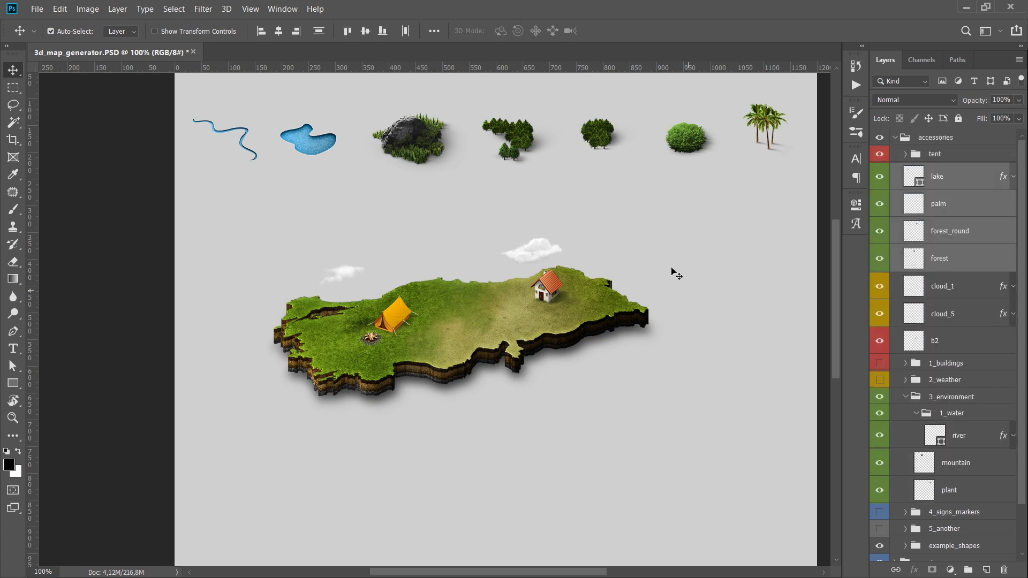
pyautogui.click(905, 398)
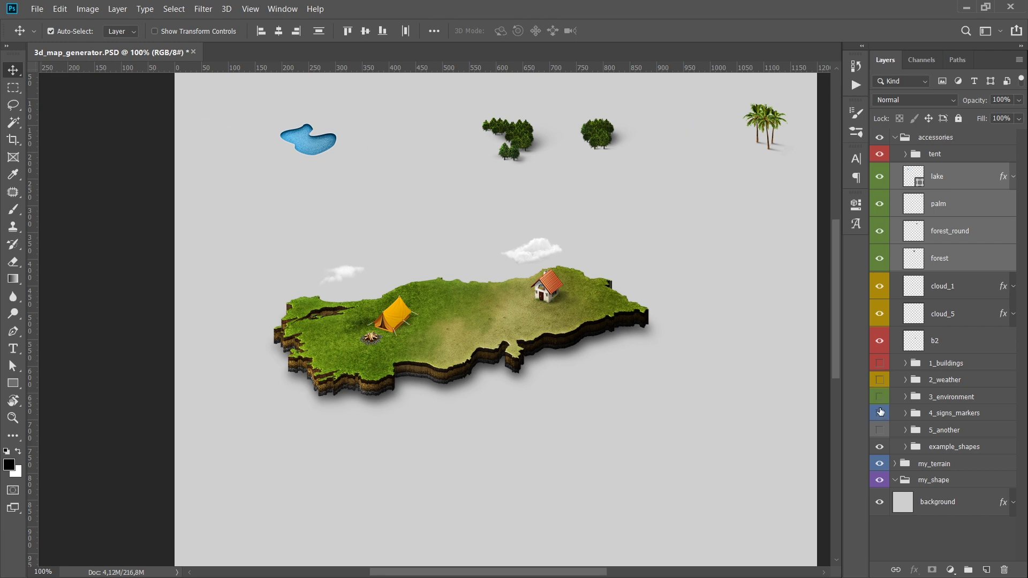
# Step: Place the lake on the terrain beside the tent and confirm its transform
pyautogui.click(770, 401)
pyautogui.moveTo(316, 142)
pyautogui.mouseDown()
pyautogui.moveTo(386, 224)
pyautogui.moveTo(433, 334)
pyautogui.moveTo(441, 332)
pyautogui.moveTo(398, 352)
pyautogui.moveTo(407, 349)
pyautogui.mouseUp()
pyautogui.hotkey('ctrl', 't')
pyautogui.press('Return')
# Step: Place forest trees near the tent, round trees on the west end, and palms beside the house
pyautogui.moveTo(521, 137); pyautogui.dragTo(442, 307)
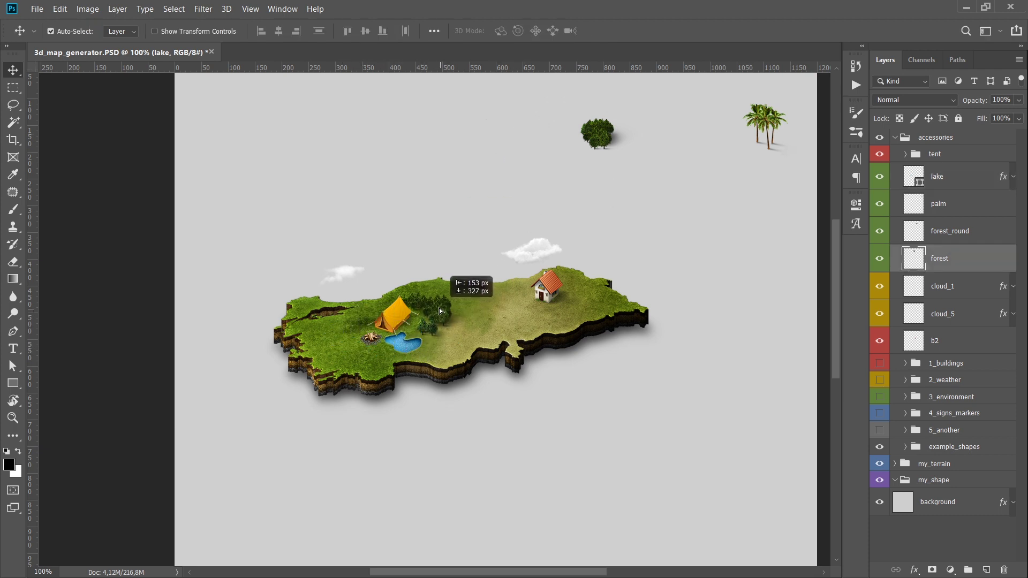
pyautogui.moveTo(597, 136); pyautogui.dragTo(335, 342)
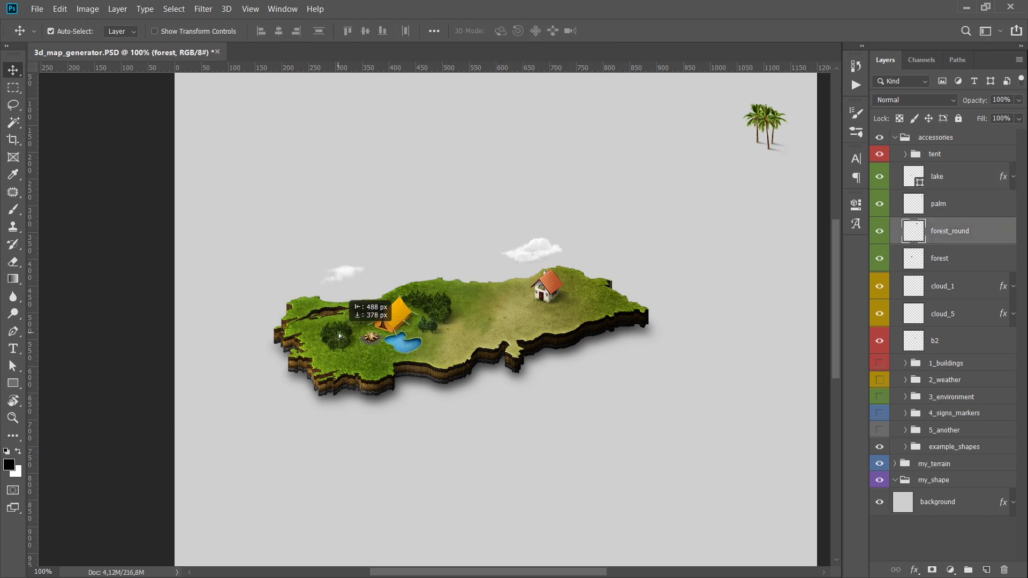
pyautogui.moveTo(763, 128); pyautogui.dragTo(375, 308)
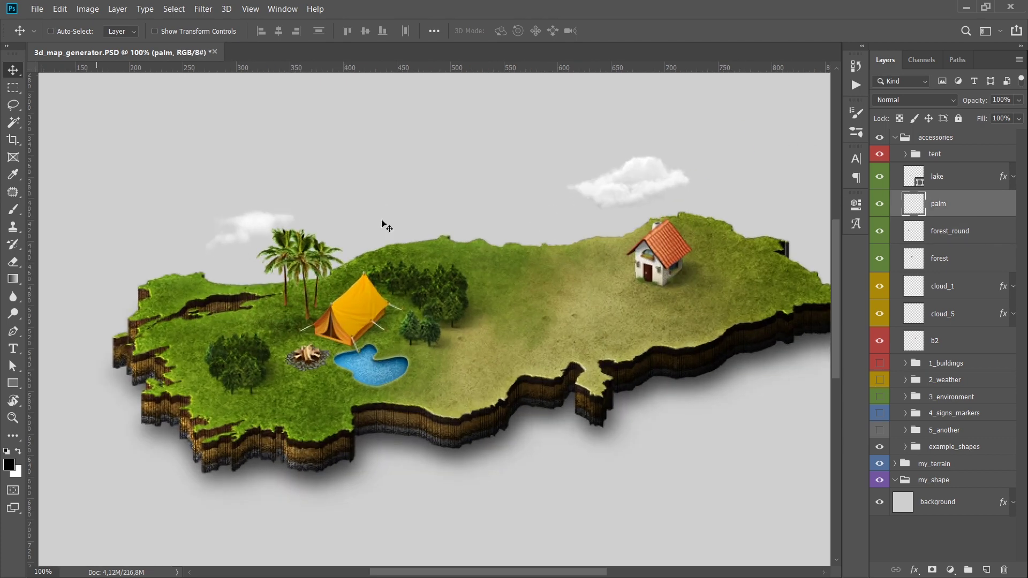
pyautogui.hotkey('ctrl', '+')
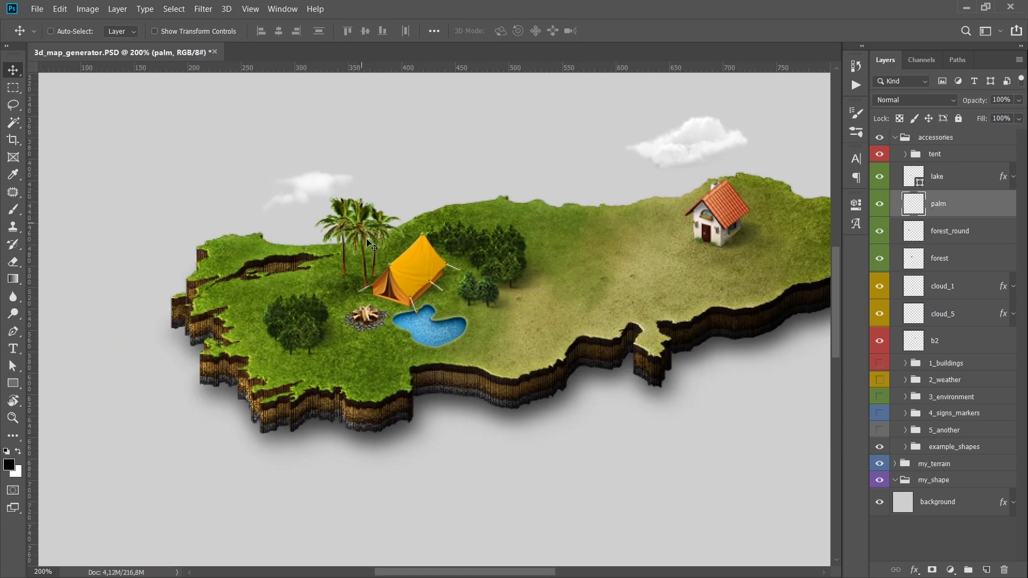
pyautogui.moveTo(338, 298); pyautogui.dragTo(278, 257)
pyautogui.moveTo(230, 226)
pyautogui.mouseDown()
pyautogui.moveTo(641, 172)
pyautogui.moveTo(624, 197)
pyautogui.mouseUp()
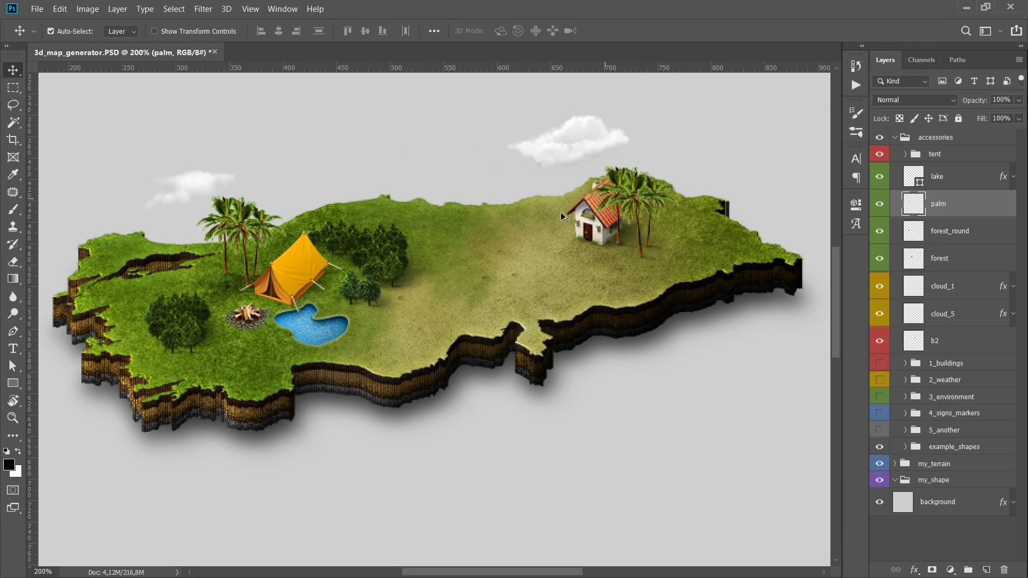
# Step: Add a horizontally flipped, smaller forest copy beside the house
pyautogui.moveTo(373, 264); pyautogui.dragTo(556, 247)
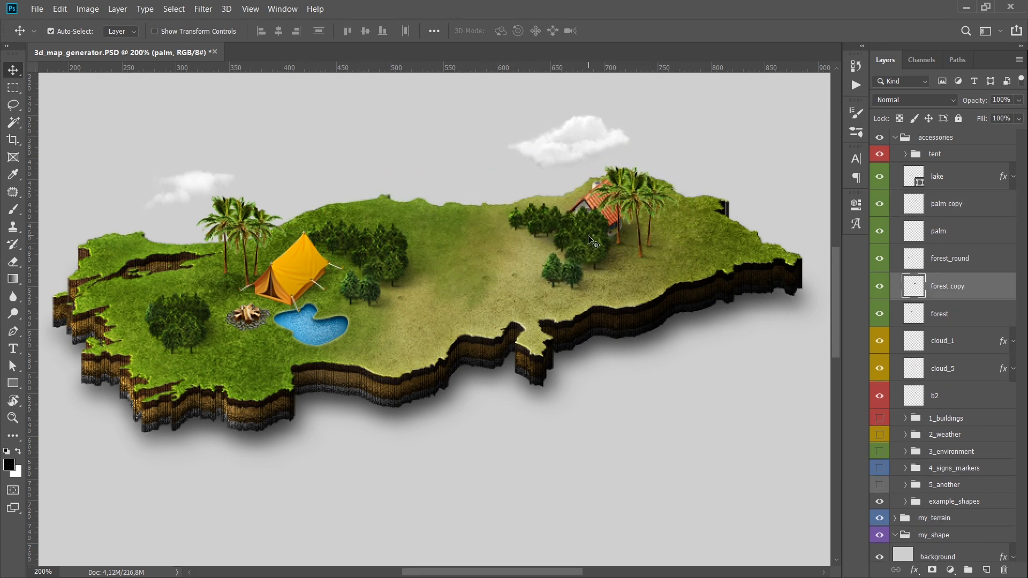
pyautogui.hotkey('ctrl', 't')
pyautogui.rightClick(590, 234)
pyautogui.click(627, 405)
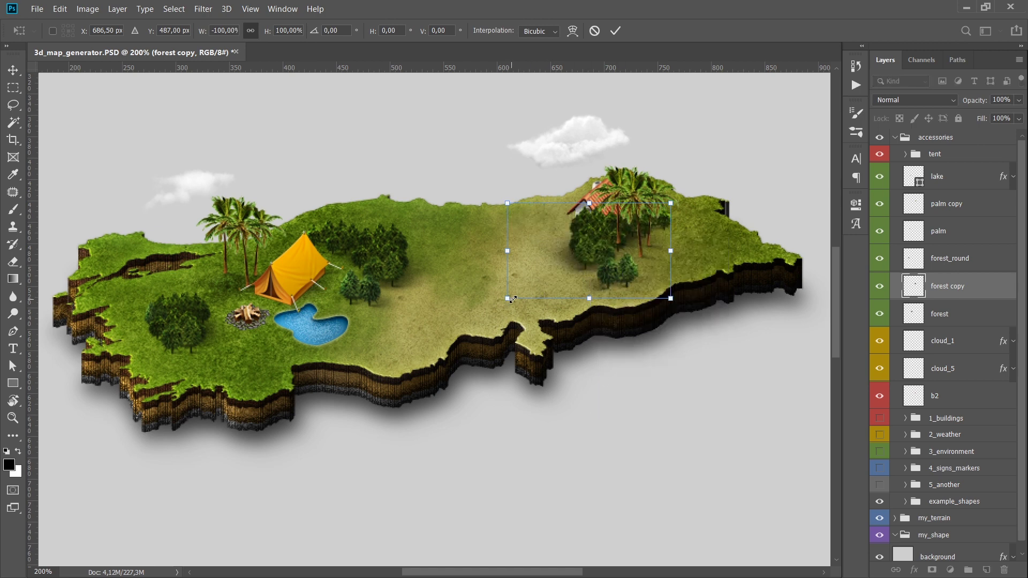
pyautogui.moveTo(508, 298); pyautogui.dragTo(560, 267)
pyautogui.moveTo(646, 257)
pyautogui.mouseDown()
pyautogui.moveTo(559, 256)
pyautogui.moveTo(554, 235)
pyautogui.mouseUp()
pyautogui.press('Return')
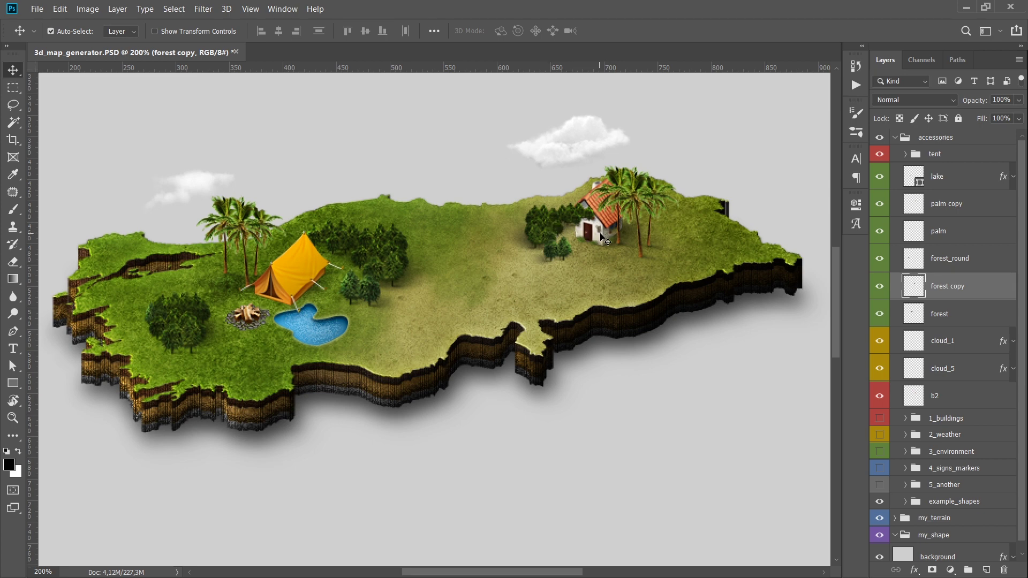
pyautogui.click(600, 237)
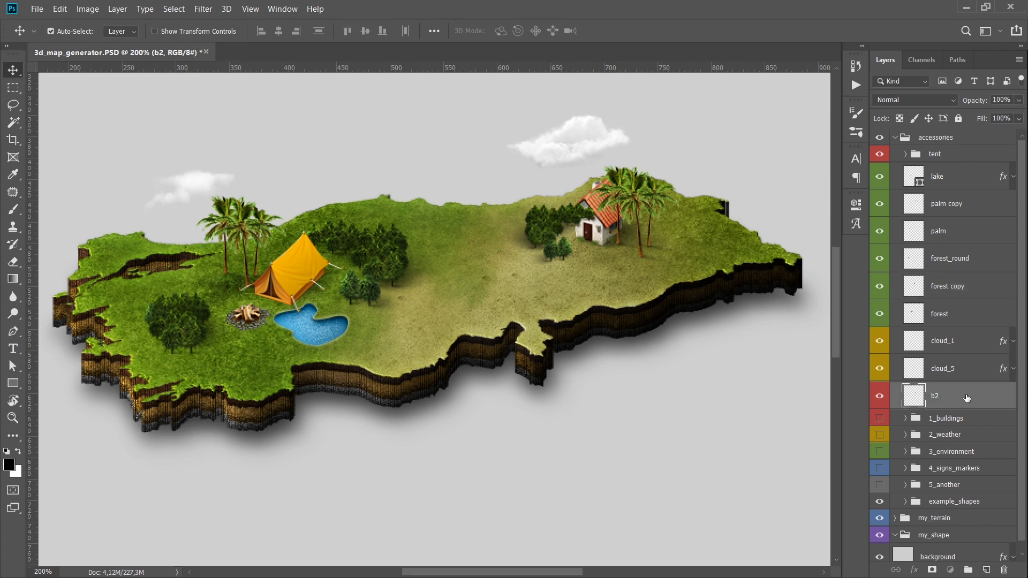
# Step: Move b2 under the tent group, with palm copy stacked above it
pyautogui.moveTo(974, 394)
pyautogui.mouseDown()
pyautogui.moveTo(946, 166)
pyautogui.moveTo(951, 178)
pyautogui.mouseUp()
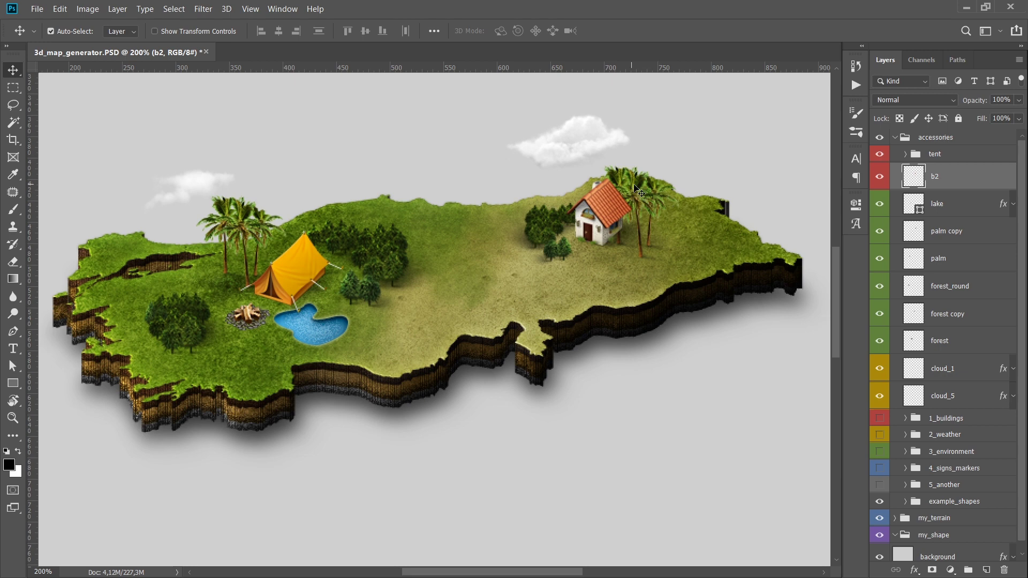
pyautogui.click(663, 201)
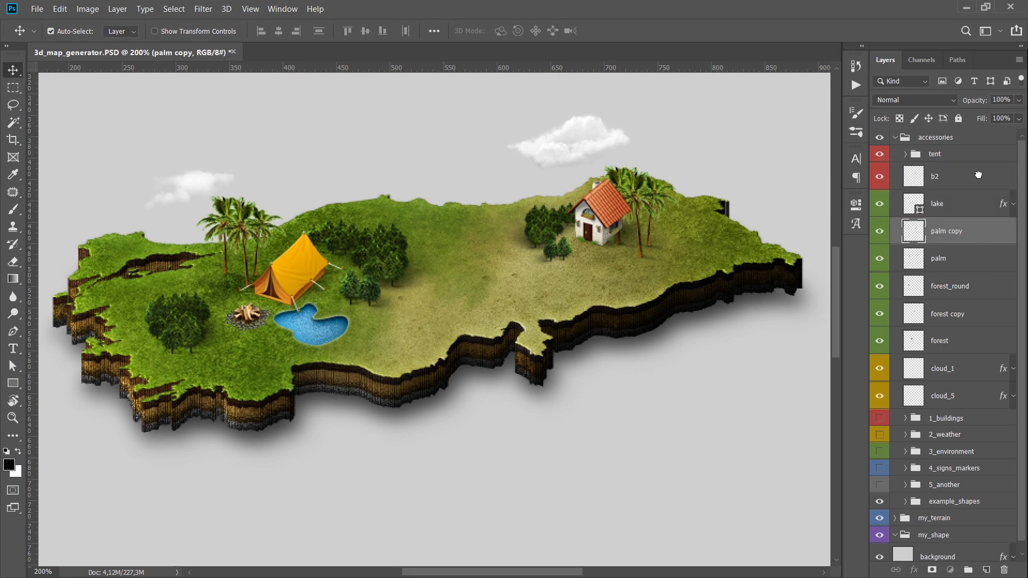
pyautogui.moveTo(961, 231); pyautogui.dragTo(958, 167)
# Step: Zoom in on the tent area and select the lake with Path Selection
pyautogui.hotkey('ctrl', '+')
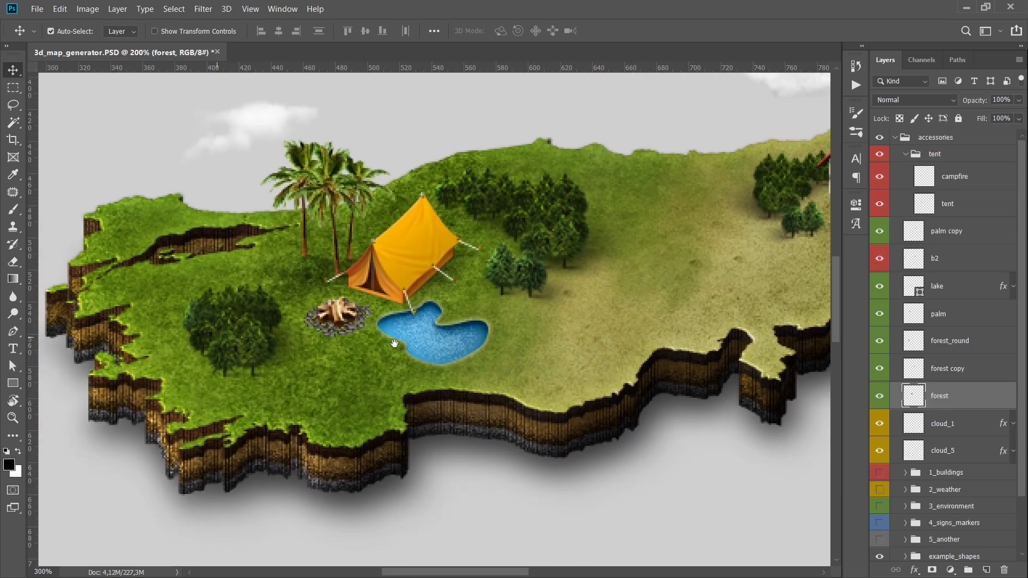
pyautogui.click(423, 345)
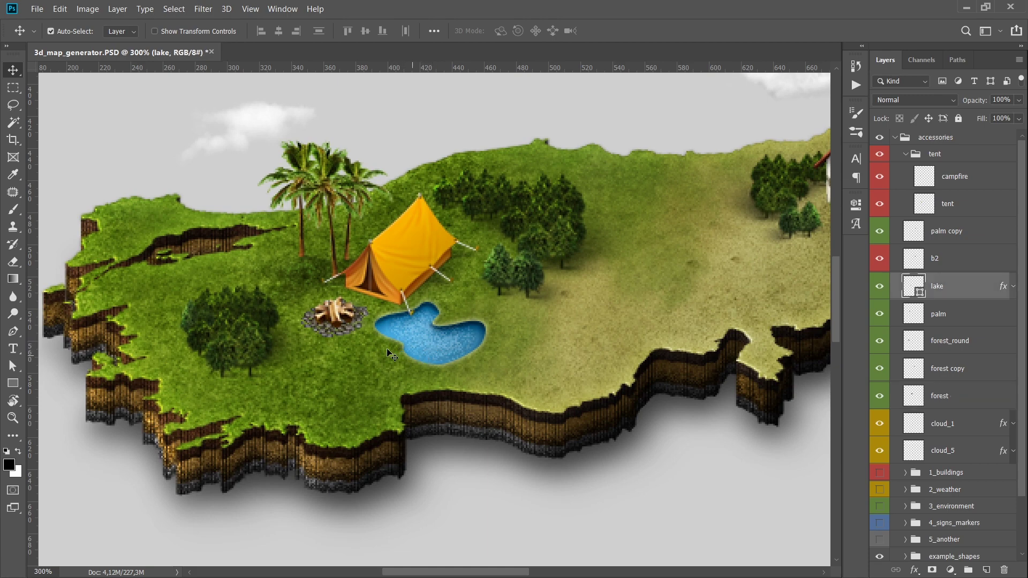
pyautogui.press('a')
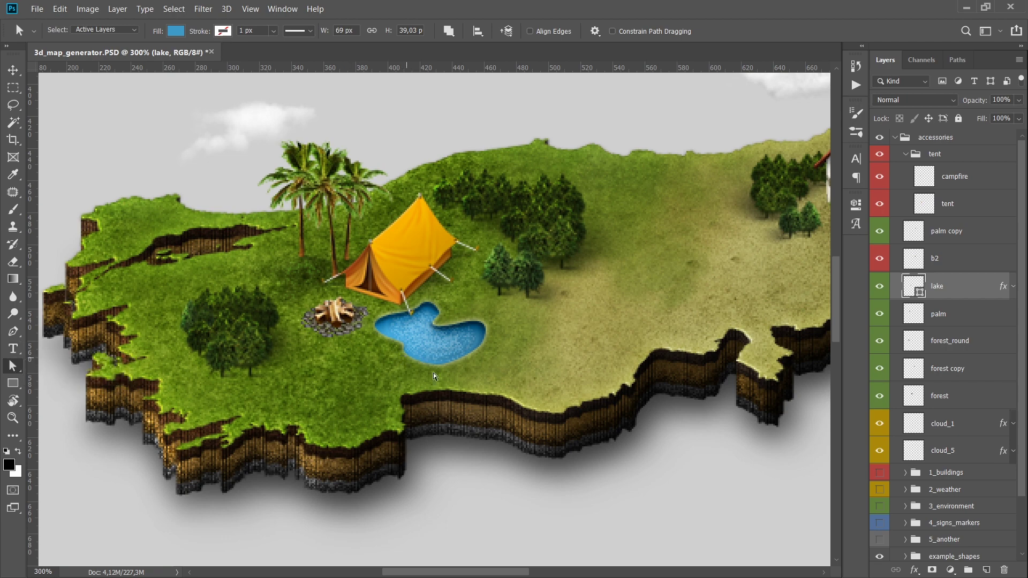
# Step: Reshape the lake's outline, widening and bulging its right lobe
pyautogui.rightClick(14, 331)
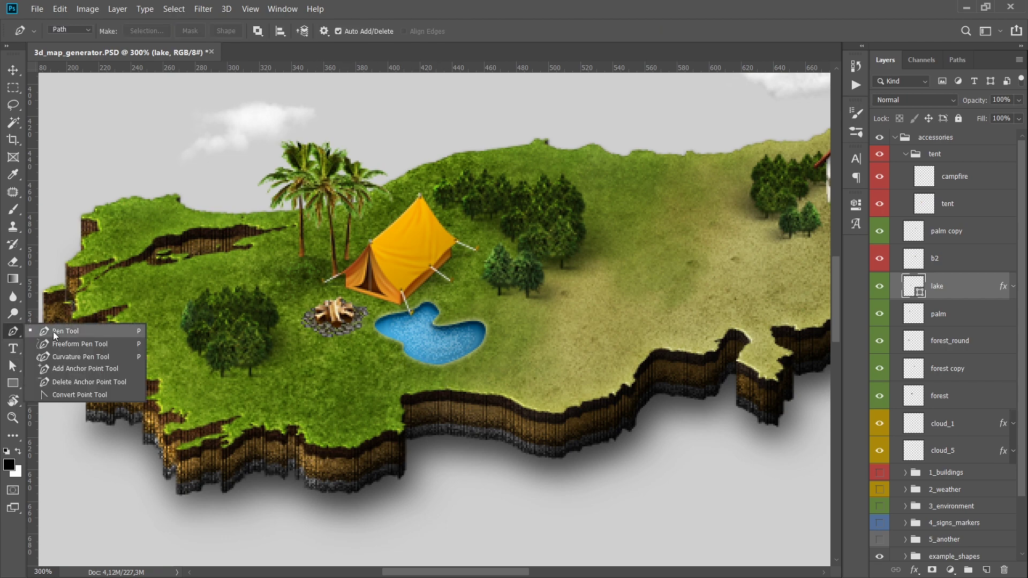
pyautogui.click(53, 332)
pyautogui.click(455, 342)
pyautogui.click(365, 362)
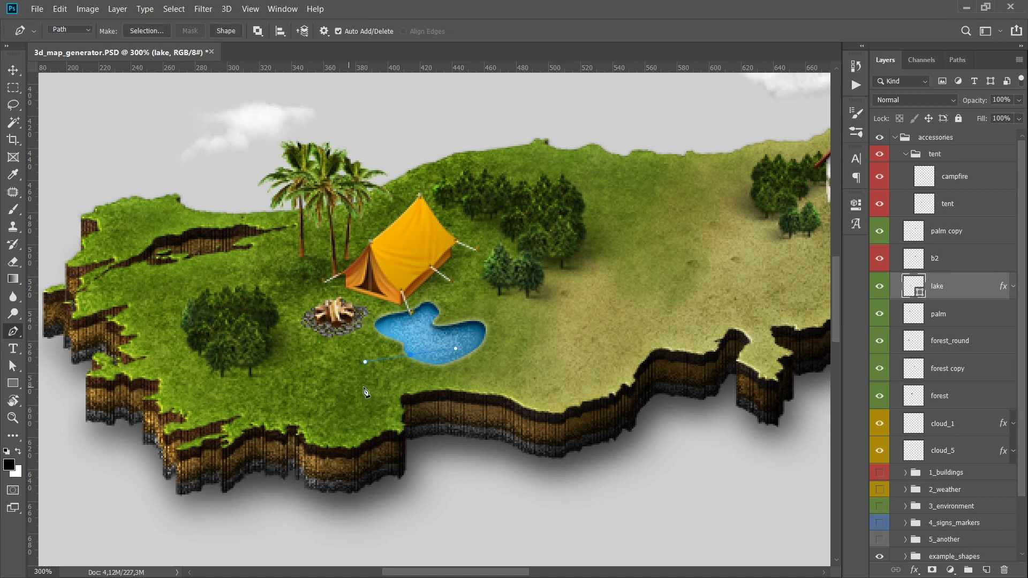
pyautogui.press('Escape')
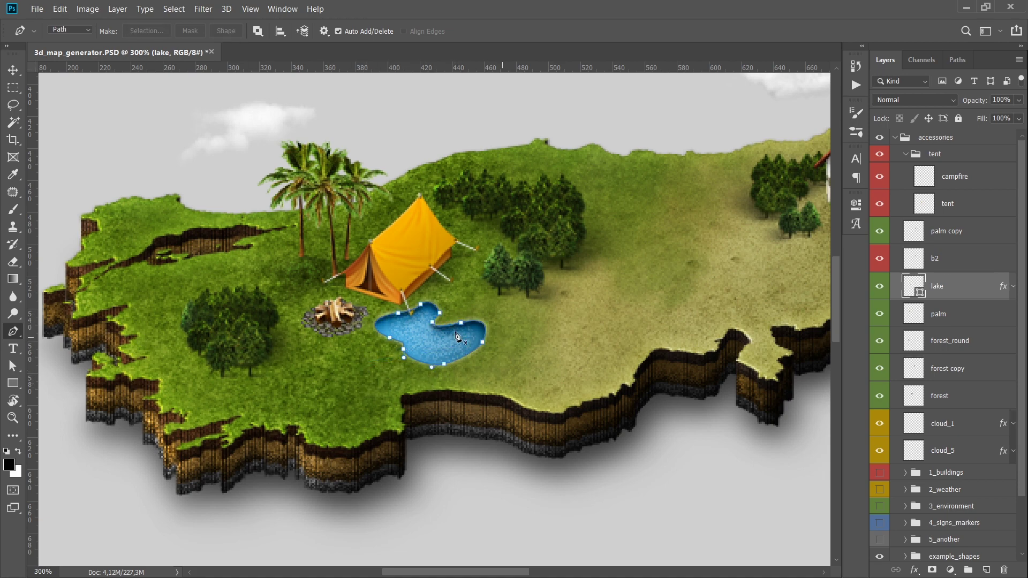
pyautogui.click(13, 367)
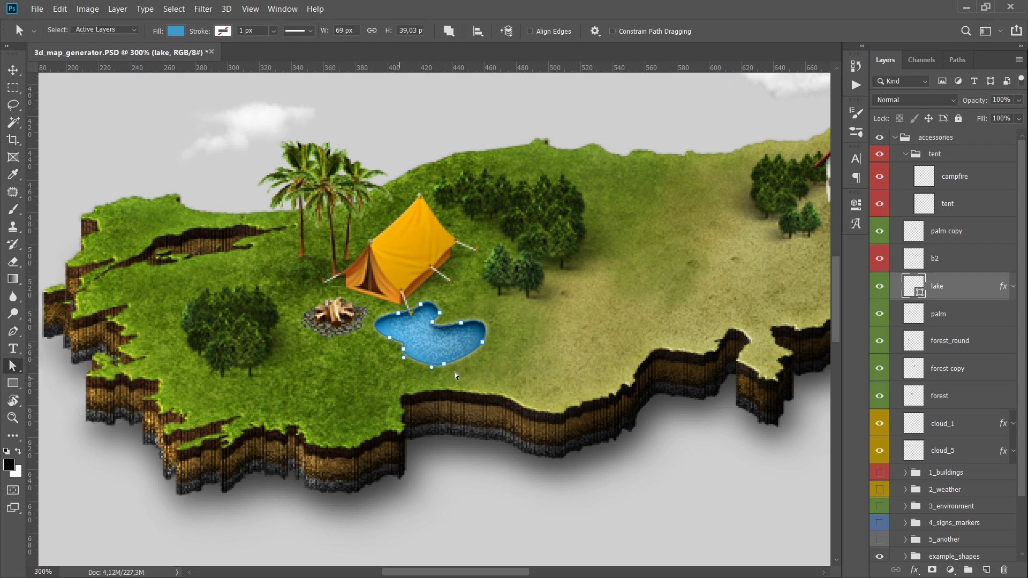
pyautogui.moveTo(484, 348)
pyautogui.mouseDown()
pyautogui.moveTo(512, 348)
pyautogui.moveTo(484, 317)
pyautogui.mouseUp()
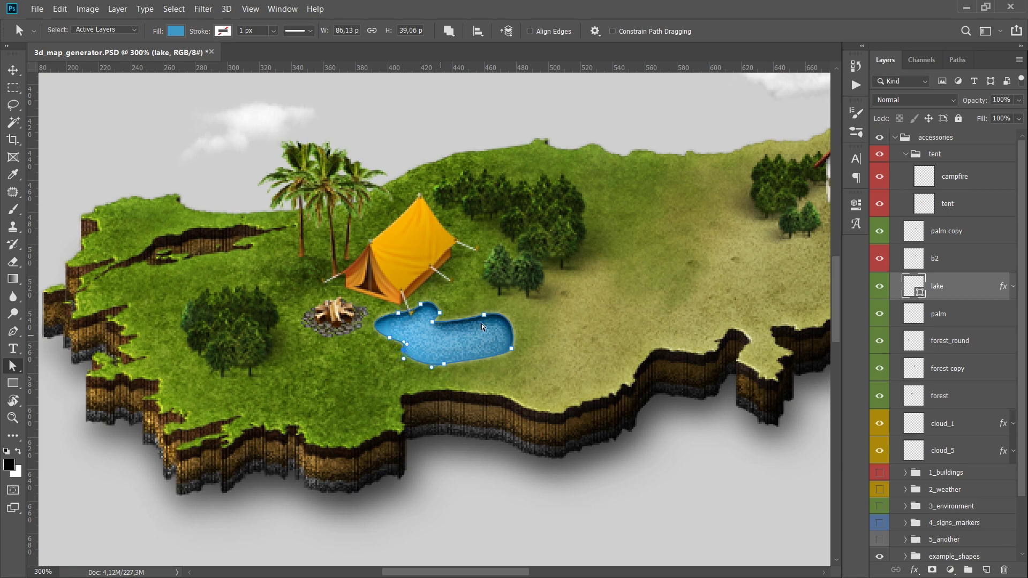
pyautogui.moveTo(498, 321)
pyautogui.mouseDown()
pyautogui.moveTo(508, 342)
pyautogui.moveTo(526, 326)
pyautogui.mouseUp()
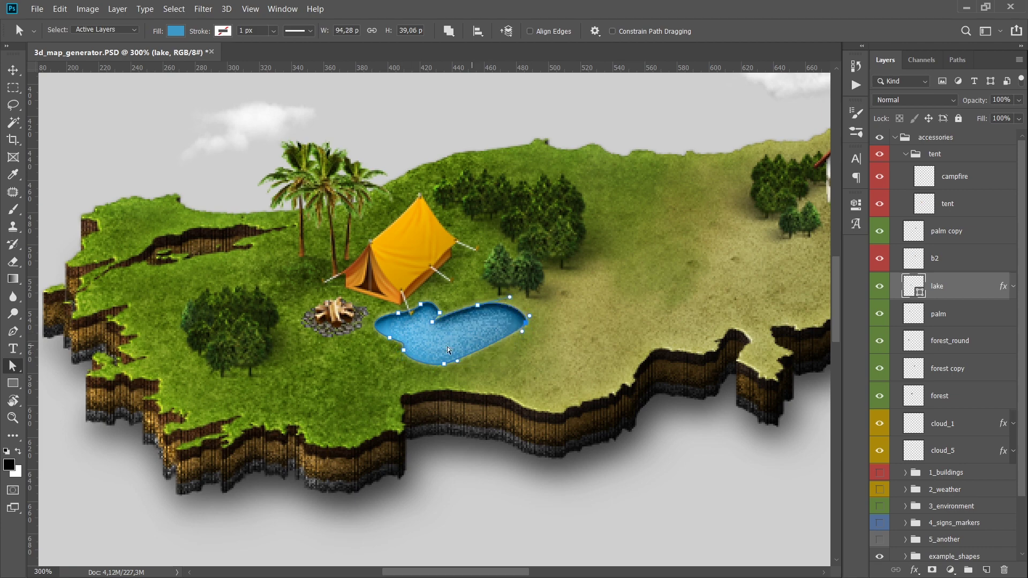
# Step: Shrink the tent slightly and reposition it beside the lake
pyautogui.press('v')
pyautogui.keyDown('ctrl'); pyautogui.click(407, 252); pyautogui.keyUp('ctrl')
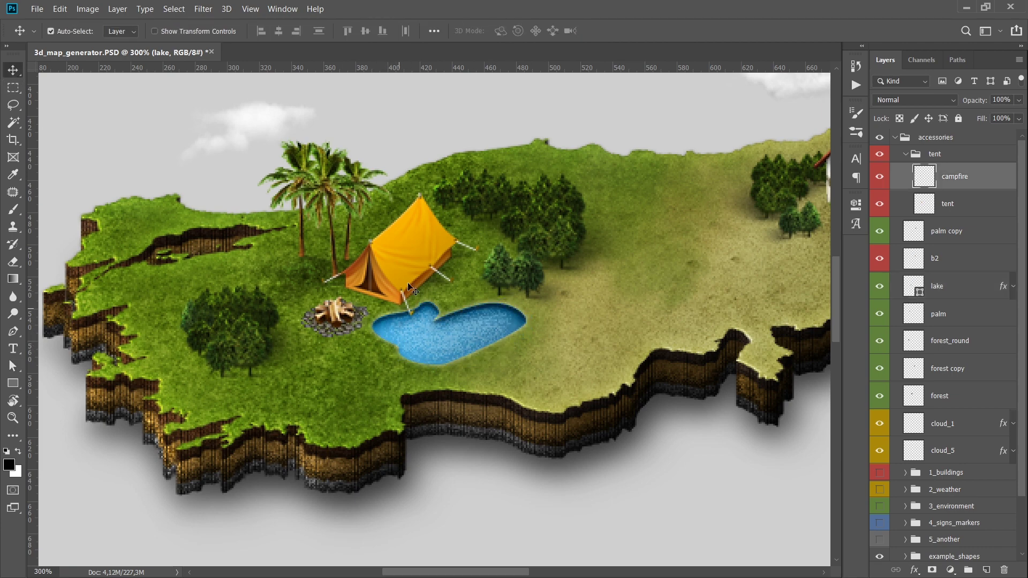
pyautogui.hotkey('ctrl', 't')
pyautogui.moveTo(478, 196); pyautogui.dragTo(458, 211)
pyautogui.press('Return')
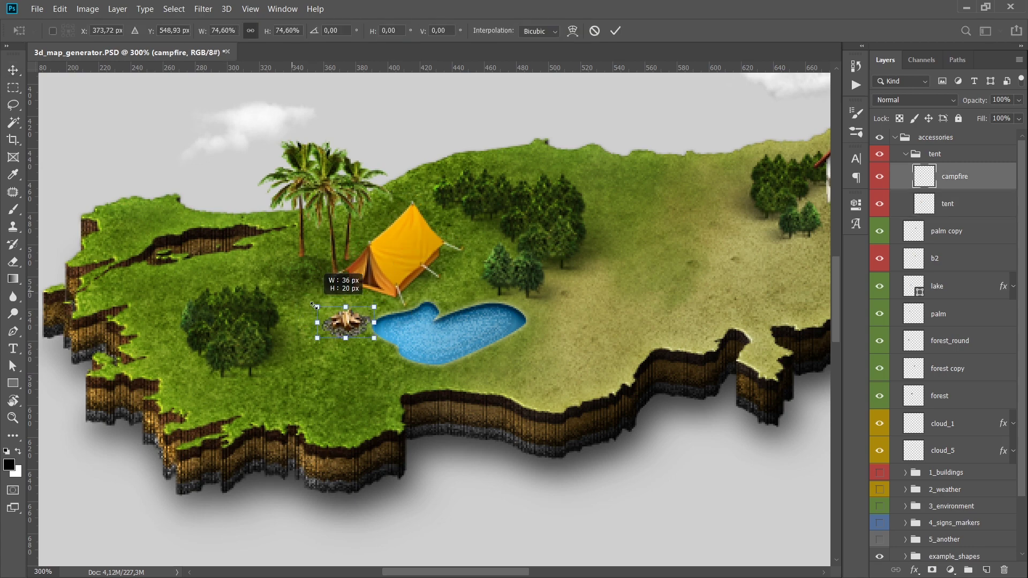
# Step: Move the palm trees up and right, and the cloud behind them
pyautogui.click(323, 182)
pyautogui.moveTo(323, 182); pyautogui.dragTo(332, 165)
pyautogui.moveTo(236, 125); pyautogui.dragTo(359, 134)
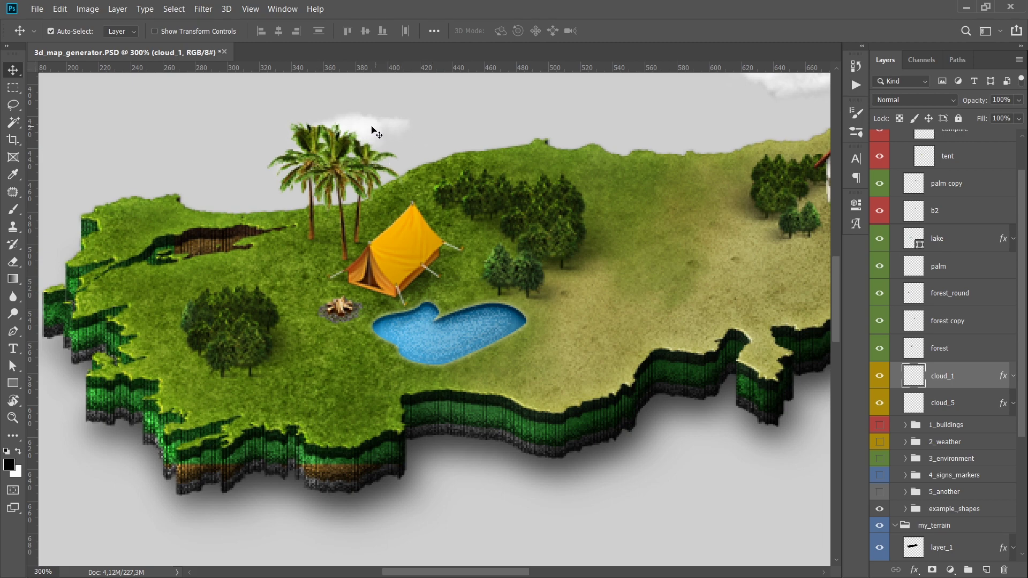
# Step: Stack cloud_1 above palm, nudge it lower over the treetops, and fit the view
pyautogui.click(329, 163)
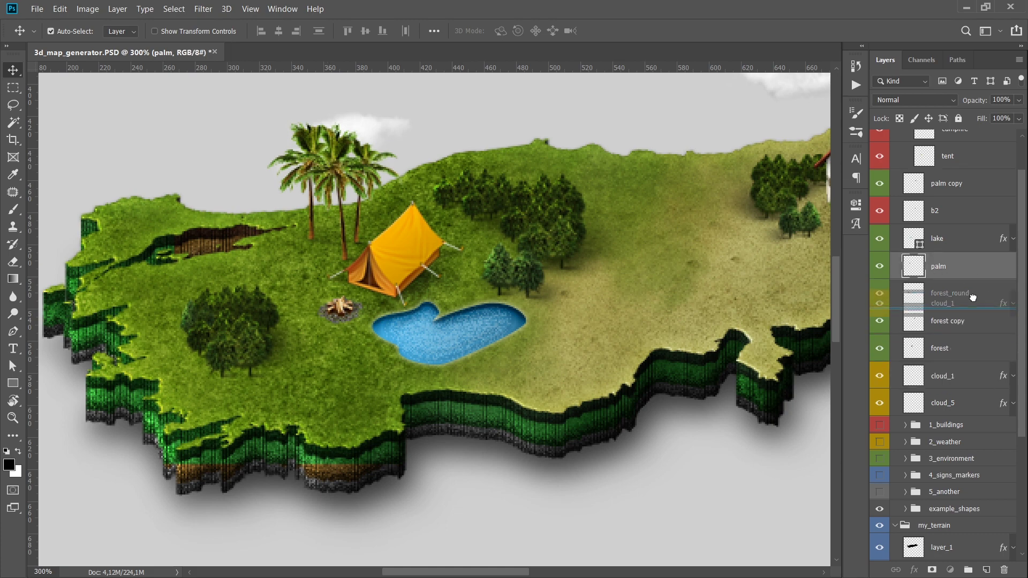
pyautogui.moveTo(953, 377); pyautogui.dragTo(959, 279)
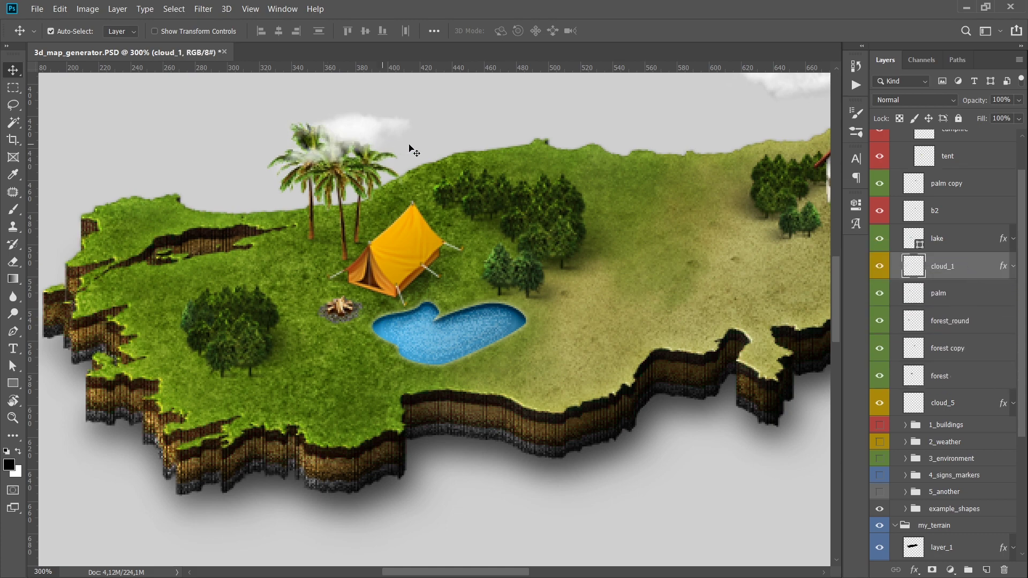
pyautogui.moveTo(354, 123); pyautogui.dragTo(343, 132)
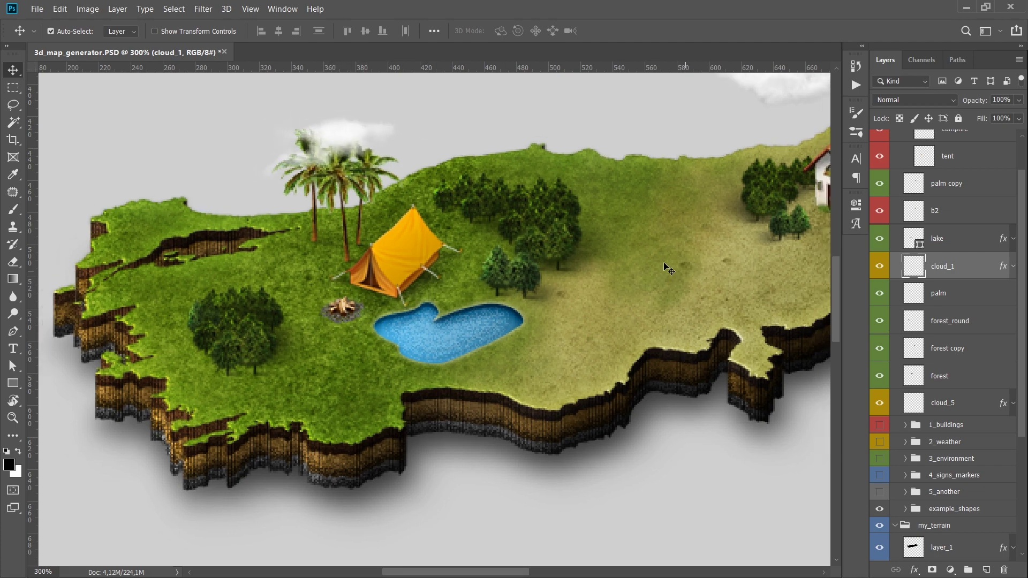
pyautogui.hotkey('ctrl', '-')
pyautogui.hotkey('ctrl', '-')
pyautogui.hotkey('ctrl', '0')
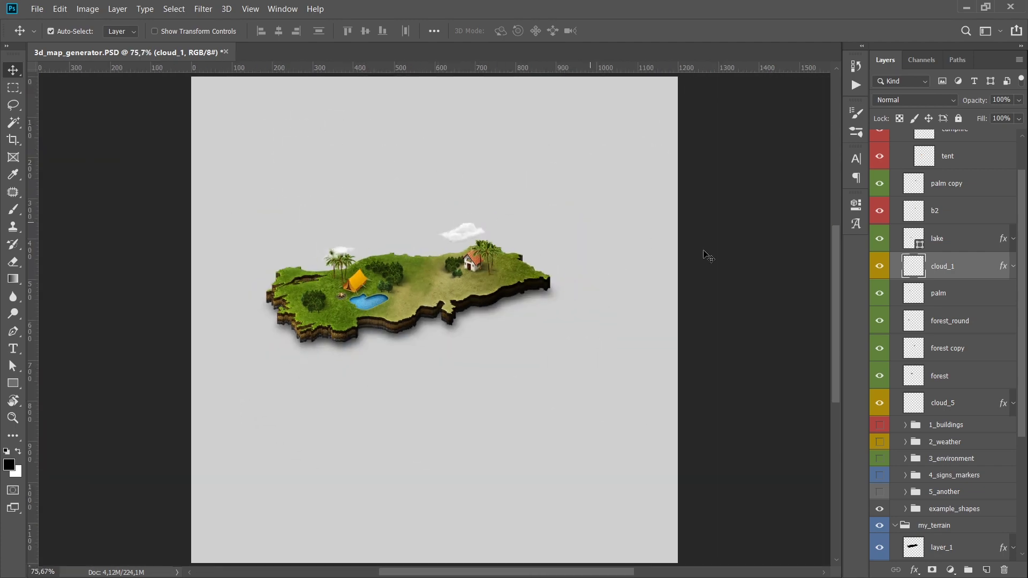
# Step: Move the river layer above the map objects and hide 3_environment
pyautogui.click(879, 459)
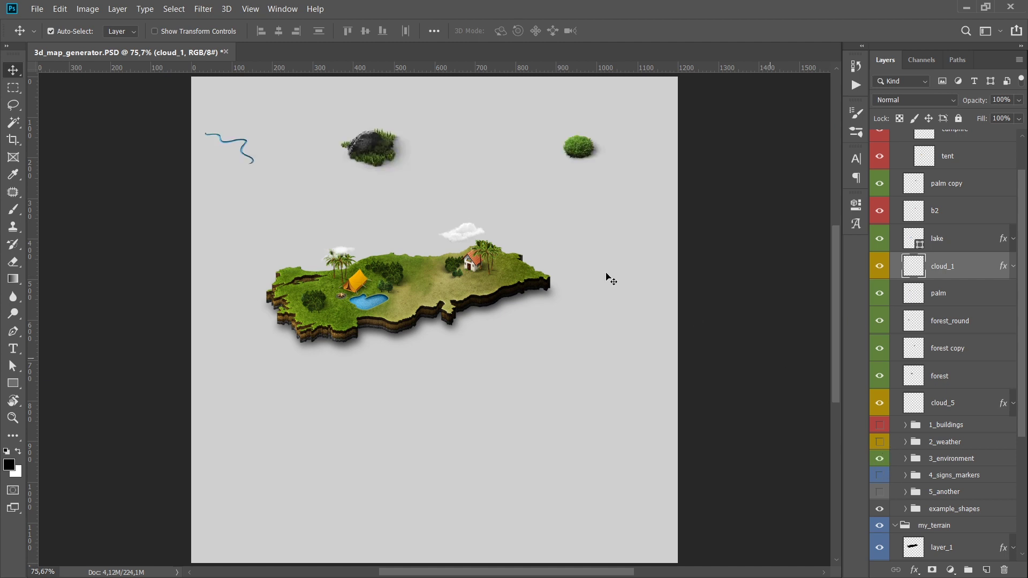
pyautogui.click(246, 157)
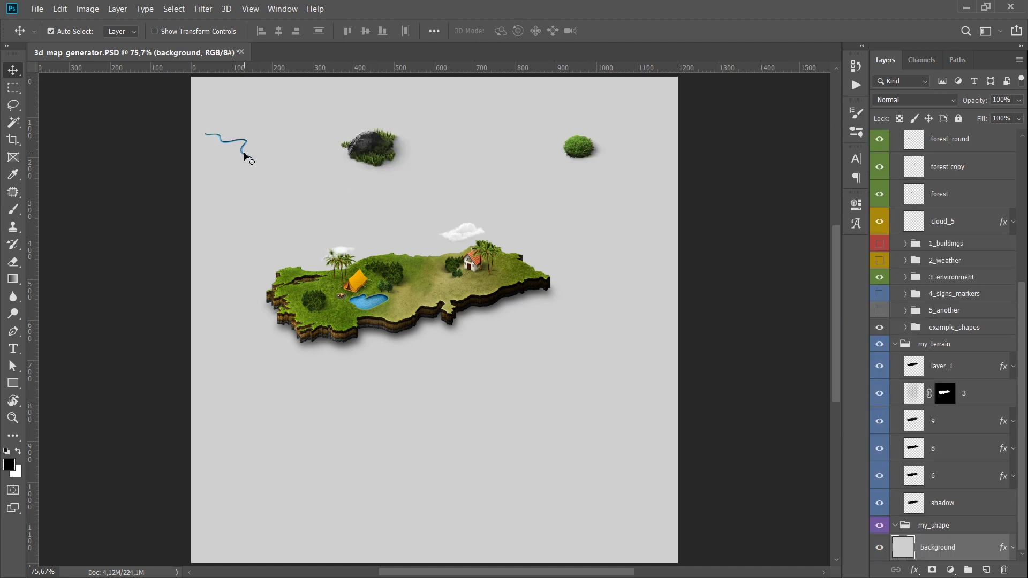
pyautogui.click(245, 155)
pyautogui.click(879, 316)
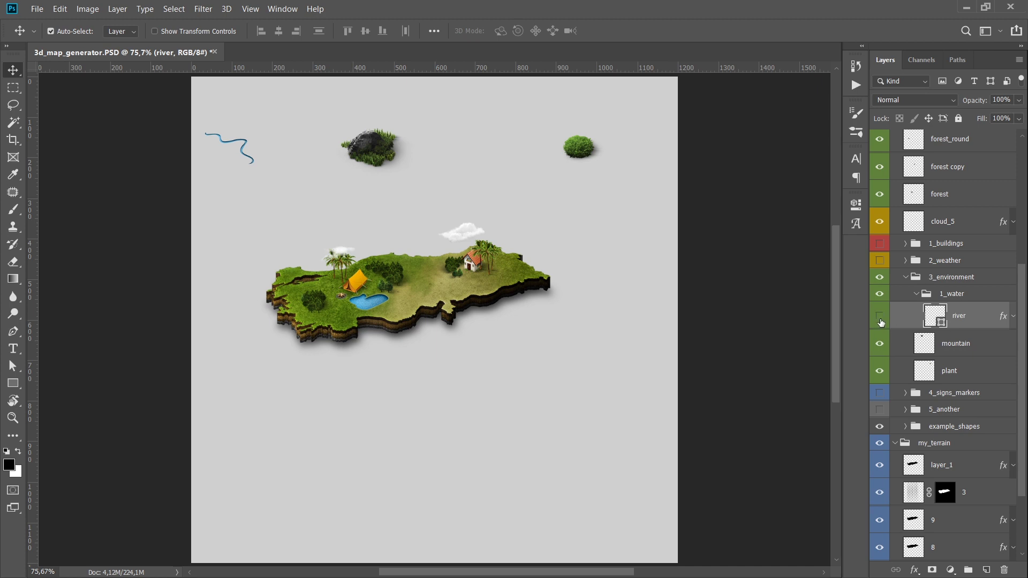
pyautogui.moveTo(974, 318); pyautogui.dragTo(956, 193)
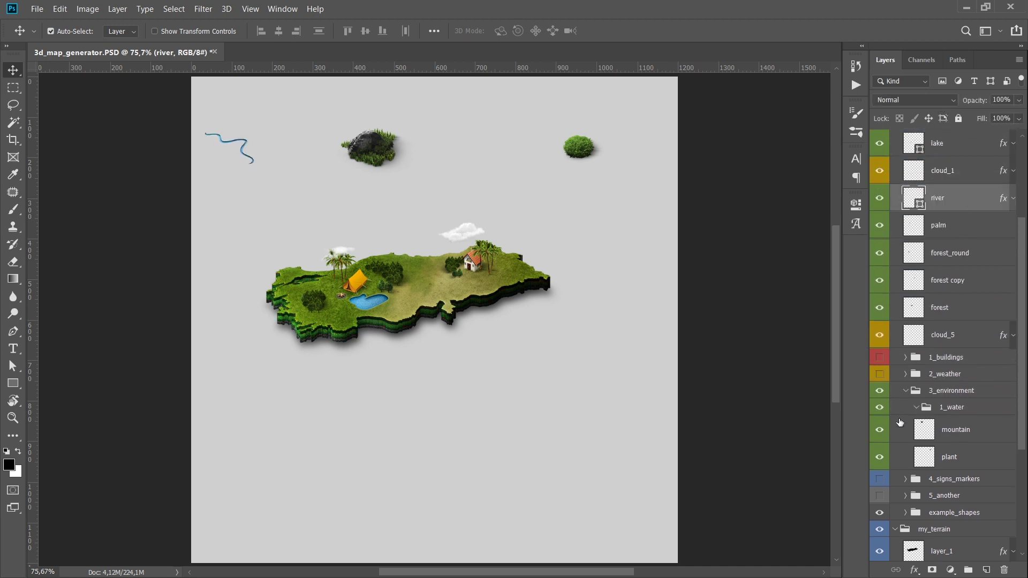
pyautogui.click(905, 393)
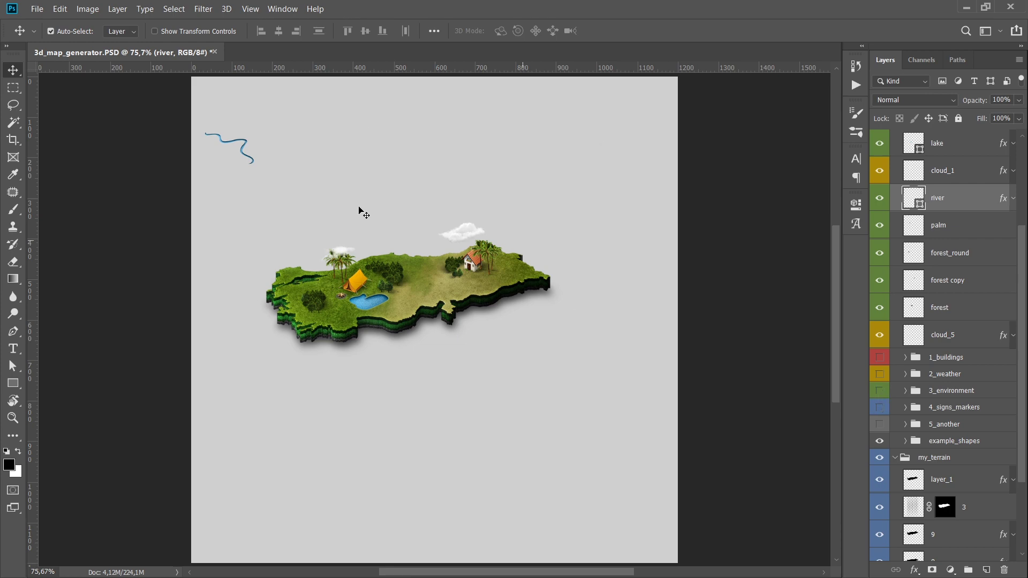
# Step: Position the river on the island, running past the tent
pyautogui.moveTo(249, 160); pyautogui.dragTo(432, 289)
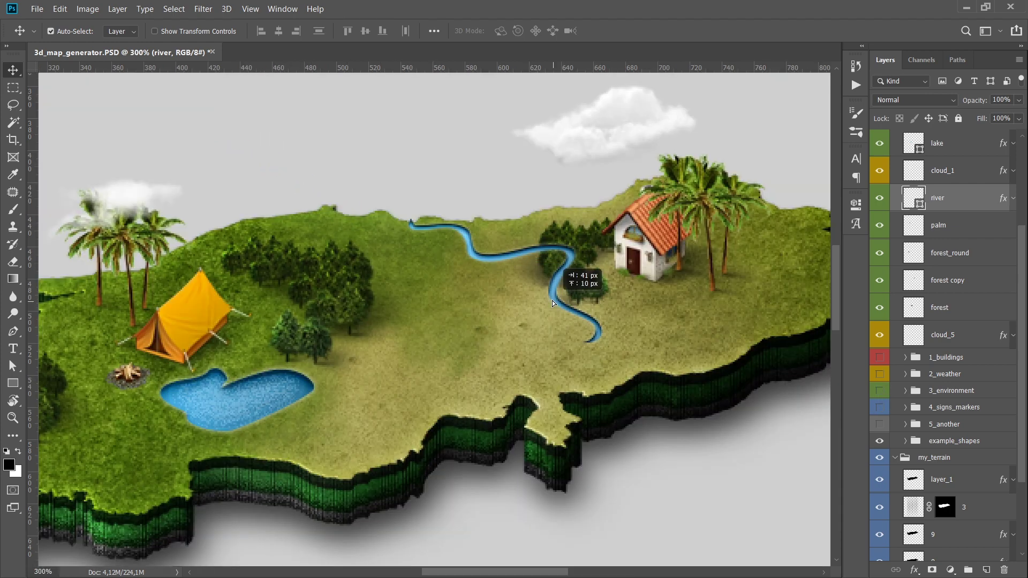
pyautogui.scroll(4, 431, 289)
pyautogui.moveTo(475, 317)
pyautogui.mouseDown()
pyautogui.moveTo(526, 301)
pyautogui.moveTo(458, 288)
pyautogui.moveTo(204, 322)
pyautogui.mouseUp()
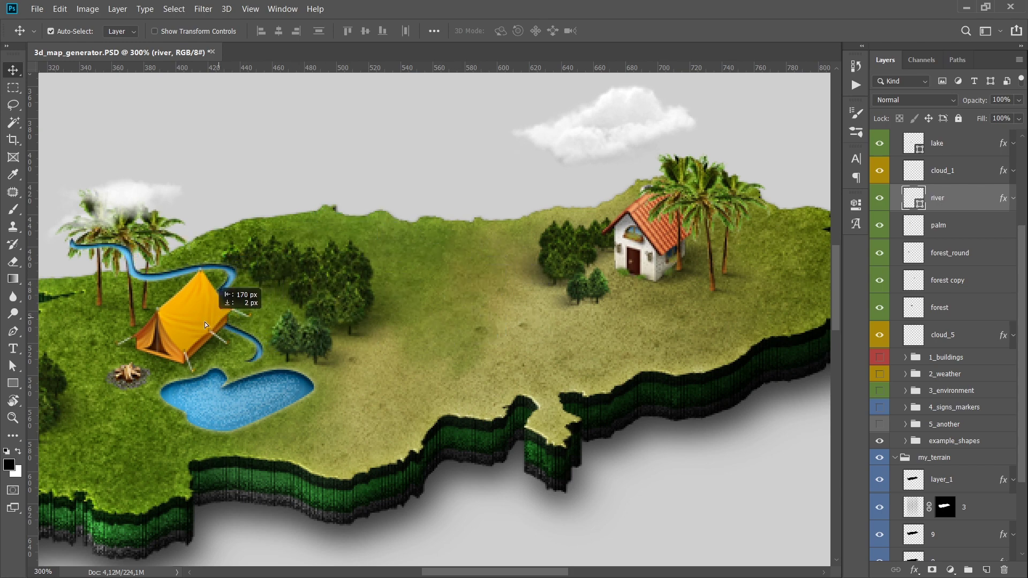
# Step: Shrink the tent to about 80%
pyautogui.click(418, 300)
pyautogui.hotkey('ctrl', 't')
pyautogui.moveTo(504, 240); pyautogui.dragTo(470, 251)
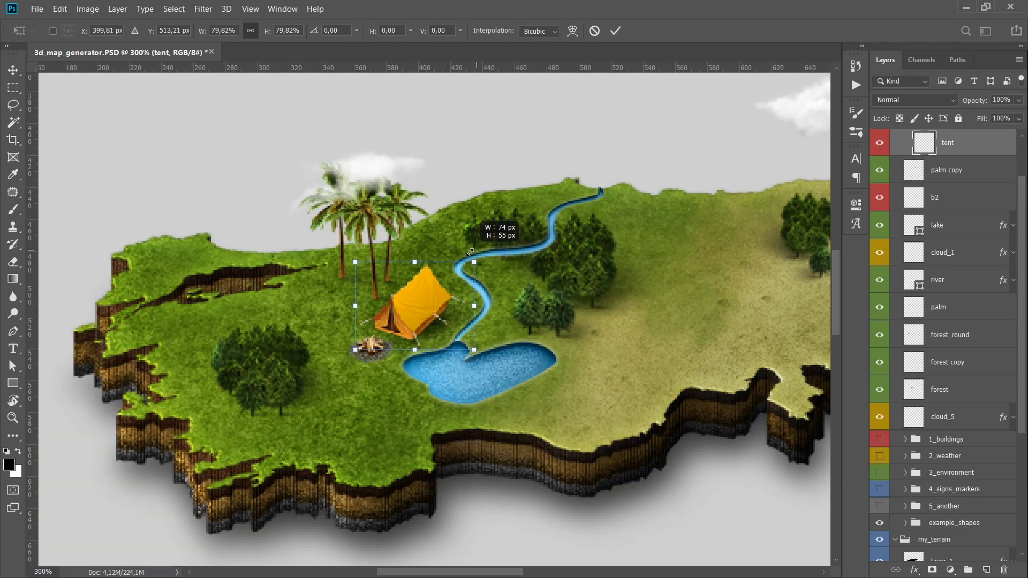
pyautogui.press('Return')
# Step: Stack the forest above the lake and river, shifting the cluster slightly left
pyautogui.click(570, 272)
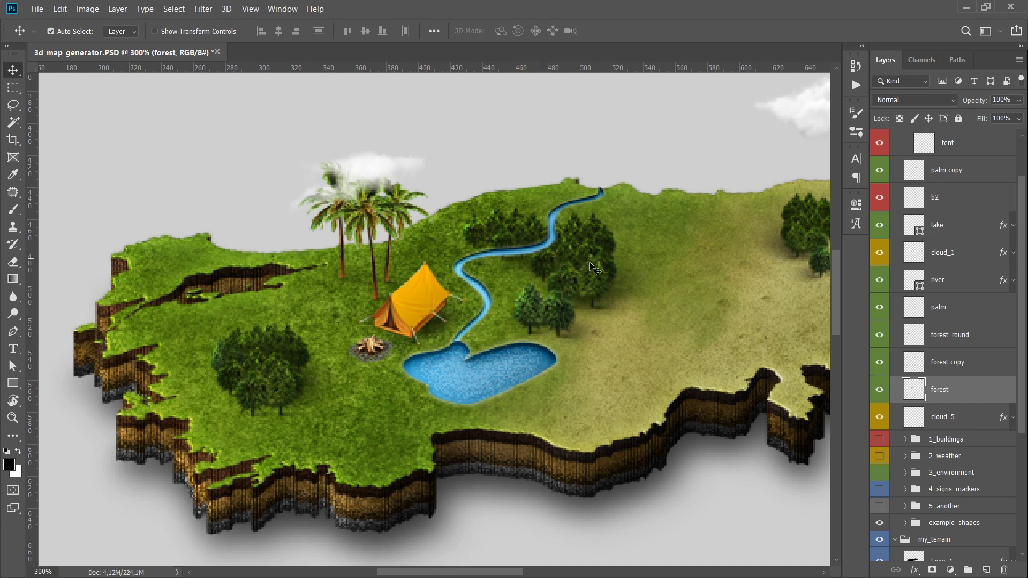
pyautogui.moveTo(958, 389); pyautogui.dragTo(953, 214)
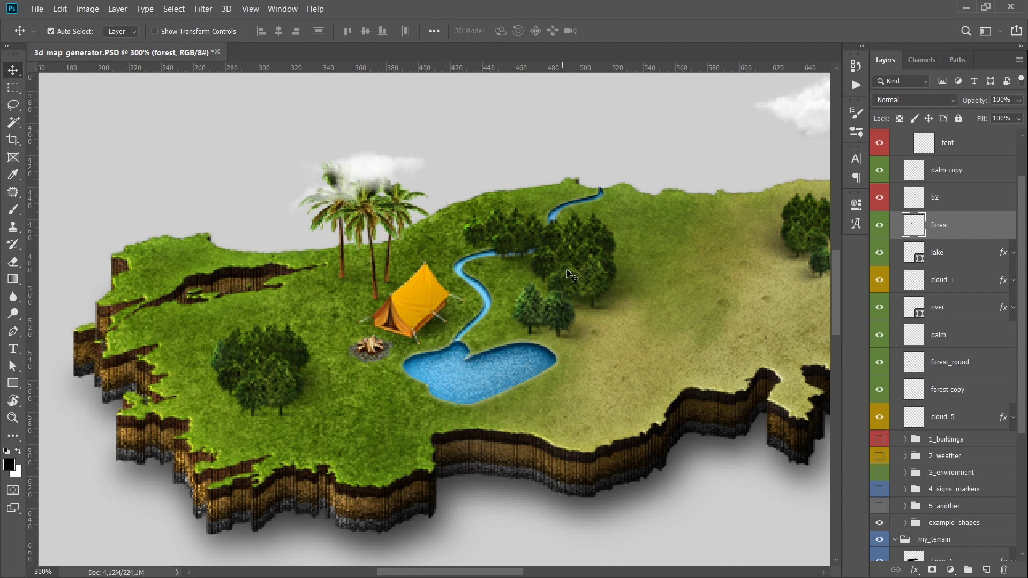
pyautogui.moveTo(568, 271); pyautogui.dragTo(549, 268)
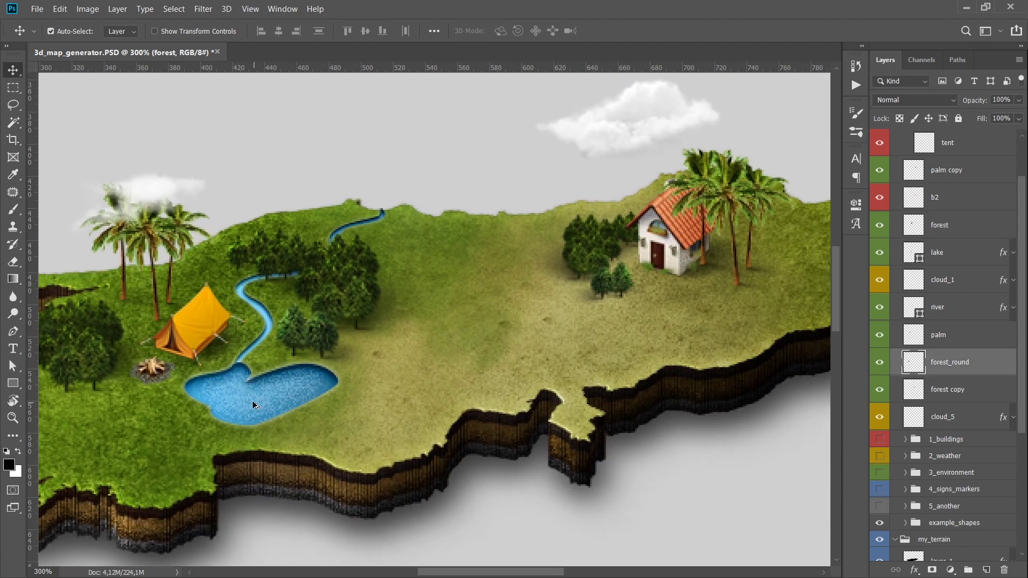
# Step: Shrink the lake copy into a small pond by the house and adjust nearby trees and palms
pyautogui.moveTo(687, 337); pyautogui.dragTo(672, 311)
pyautogui.press('Return')
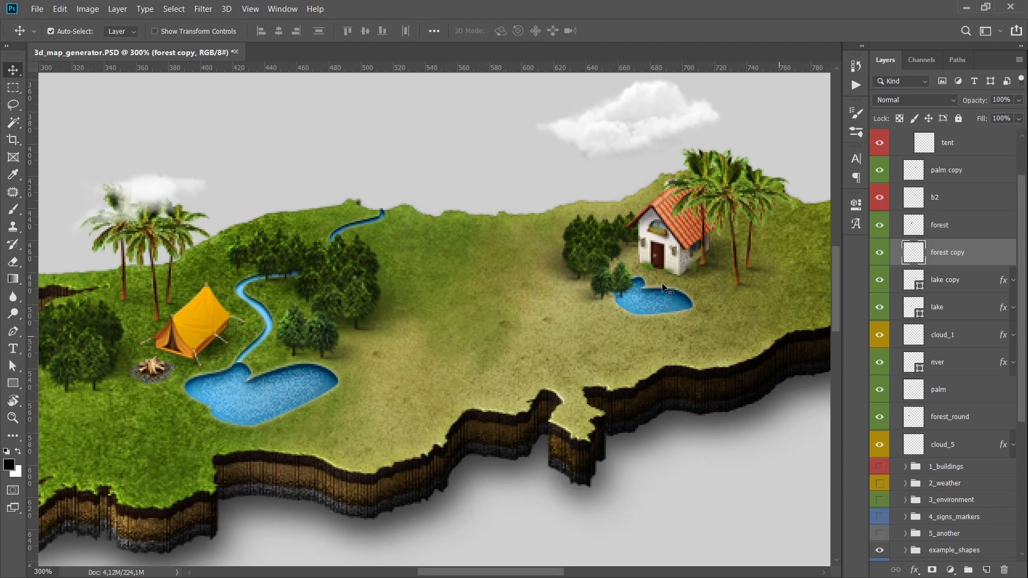
pyautogui.moveTo(574, 266); pyautogui.dragTo(564, 262)
pyautogui.moveTo(734, 197); pyautogui.dragTo(744, 193)
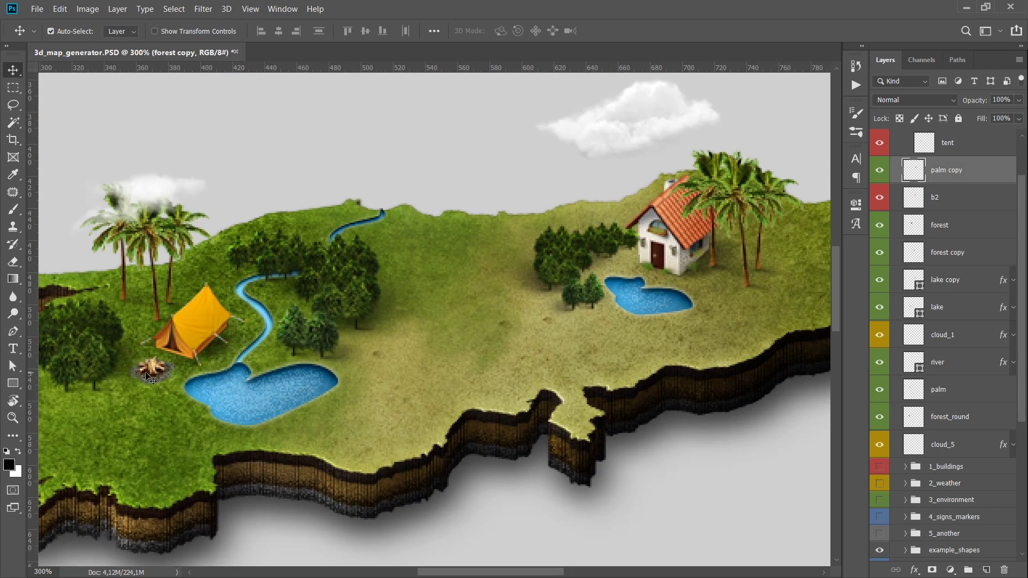
pyautogui.moveTo(156, 366); pyautogui.dragTo(269, 410)
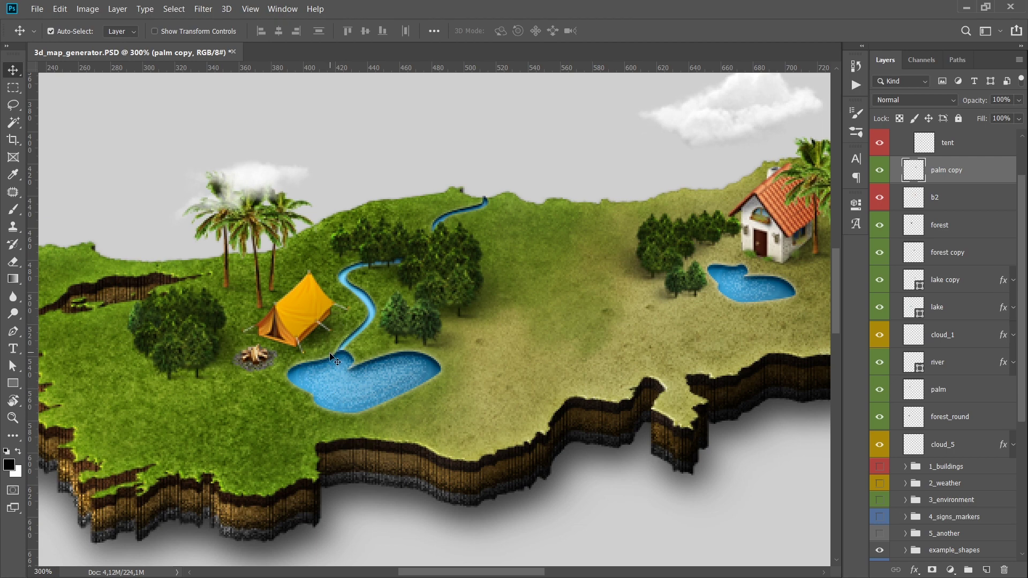
pyautogui.hotkey('ctrl', '0')
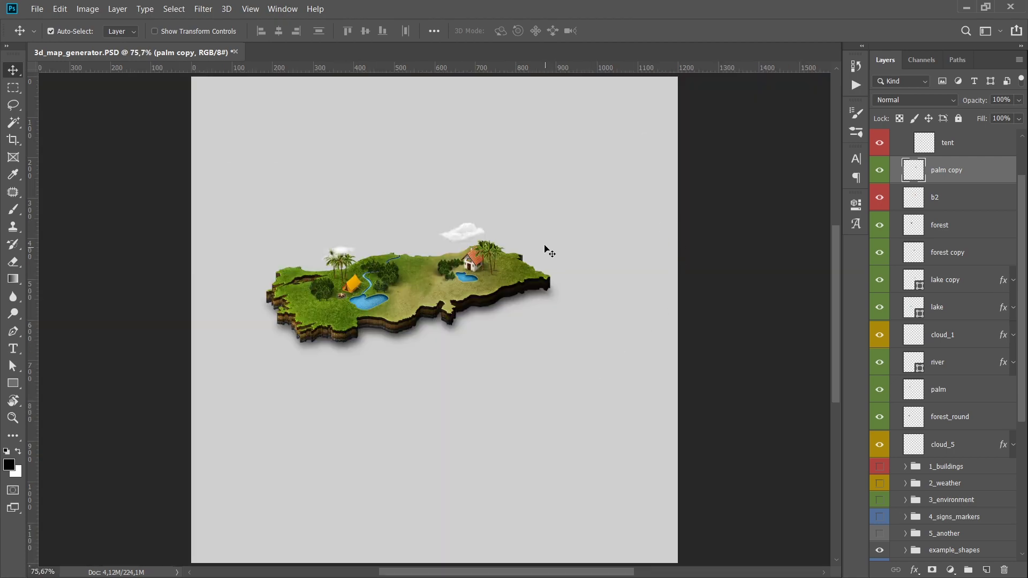
# Step: Show 4_signs_markers and stack pin_blue and pin_red above the map objects
pyautogui.hotkey('ctrl', '1')
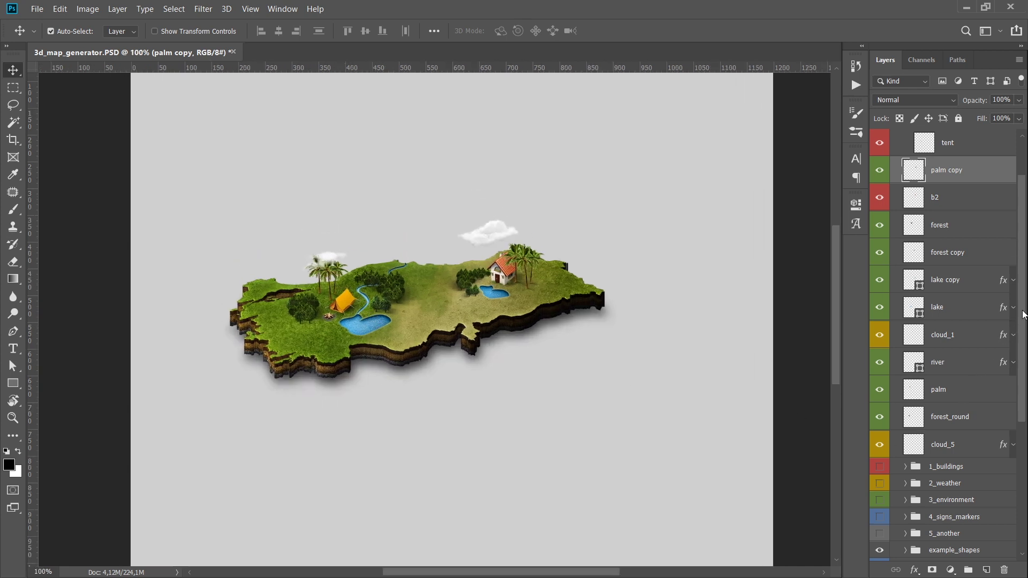
pyautogui.scroll(-5, 1024, 314)
pyautogui.click(879, 382)
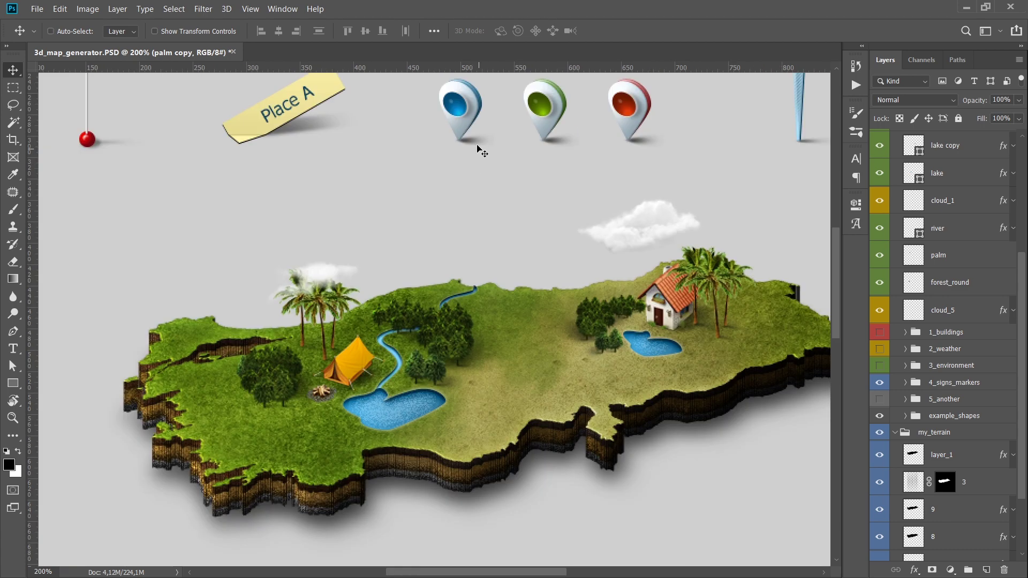
pyautogui.scroll(1, 397, 223)
pyautogui.click(465, 110)
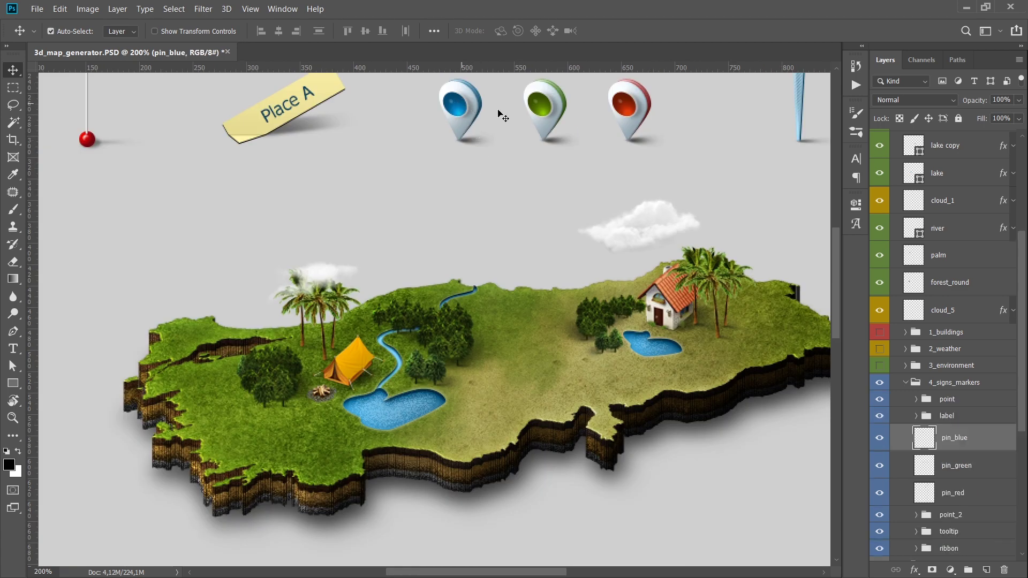
pyautogui.keyDown('shift'); pyautogui.click(634, 111); pyautogui.keyUp('shift')
pyautogui.moveTo(969, 439); pyautogui.dragTo(939, 238)
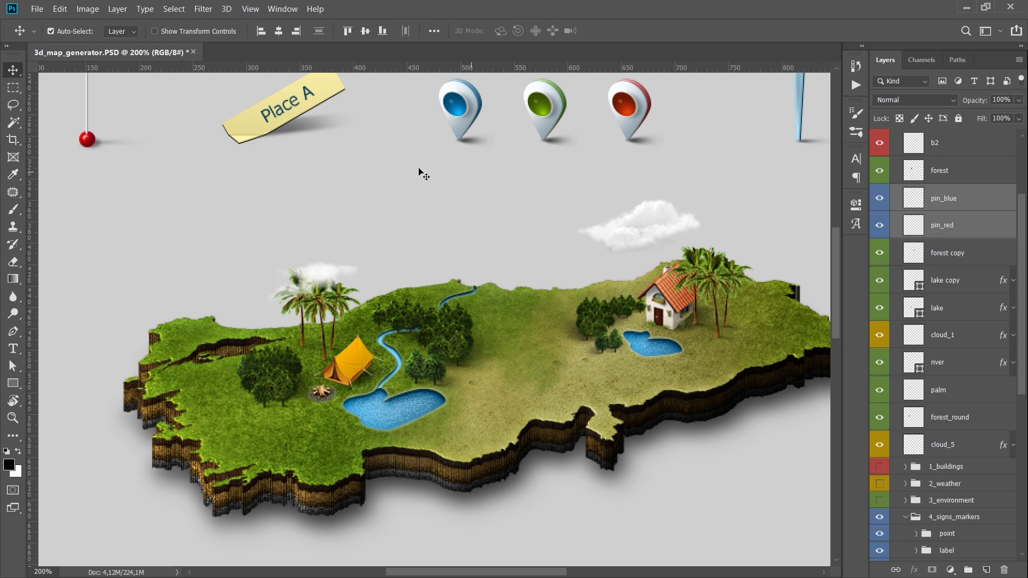
# Step: Place the blue pin on the island's west part and the red pin near its centre
pyautogui.moveTo(476, 114)
pyautogui.mouseDown()
pyautogui.moveTo(473, 162)
pyautogui.moveTo(204, 310)
pyautogui.moveTo(214, 367)
pyautogui.mouseUp()
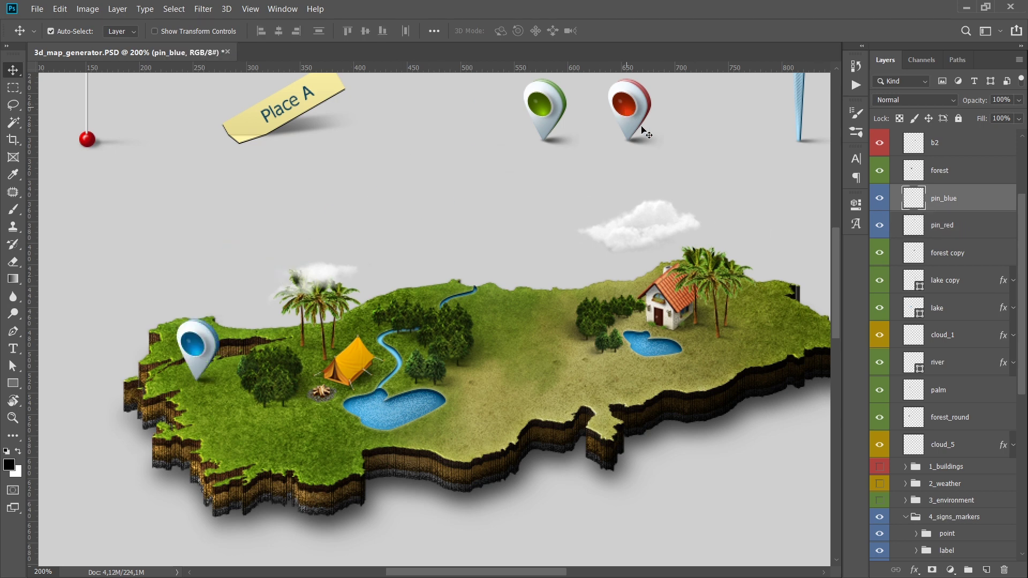
pyautogui.moveTo(631, 108)
pyautogui.mouseDown()
pyautogui.moveTo(766, 281)
pyautogui.moveTo(513, 277)
pyautogui.moveTo(530, 273)
pyautogui.mouseUp()
pyautogui.moveTo(552, 74)
pyautogui.mouseDown()
pyautogui.moveTo(448, 251)
pyautogui.moveTo(360, 198)
pyautogui.moveTo(343, 128)
pyautogui.mouseUp()
pyautogui.click(589, 138)
pyautogui.click(912, 526)
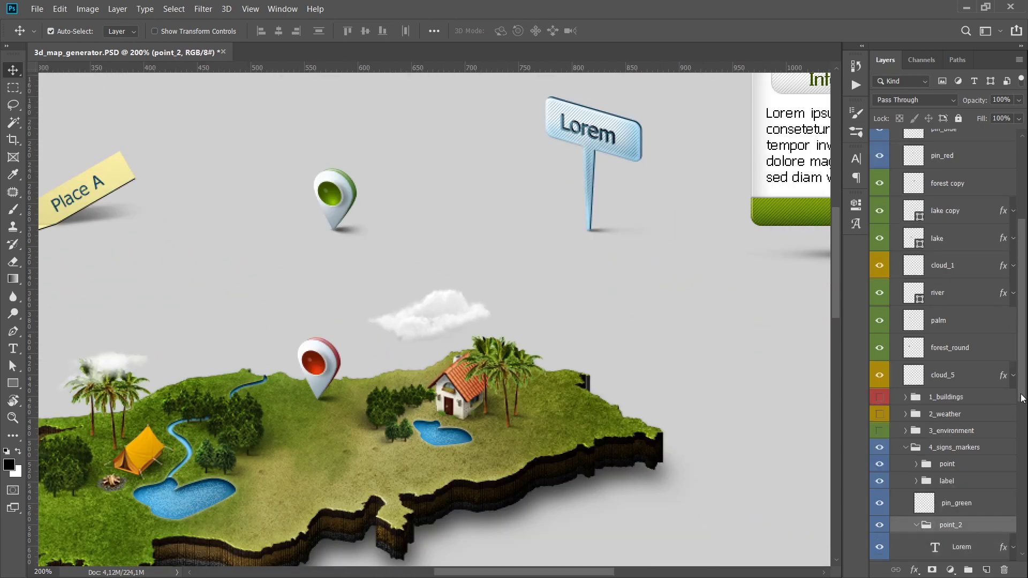
# Step: Stack the point_2 sign above the map and move it to the map's right end
pyautogui.scroll(-2, 950, 451)
pyautogui.scroll(-3, 950, 451)
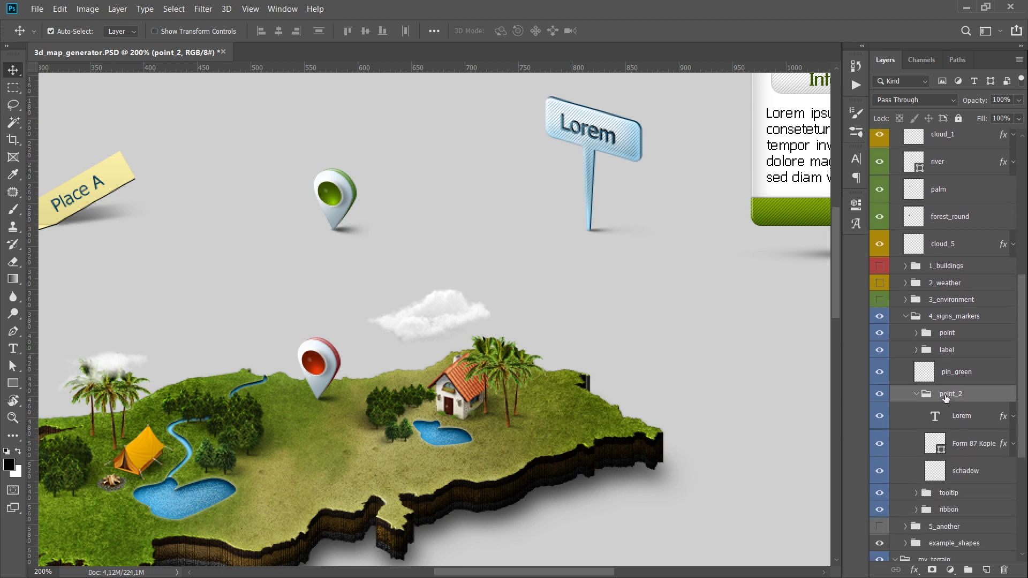
pyautogui.click(916, 395)
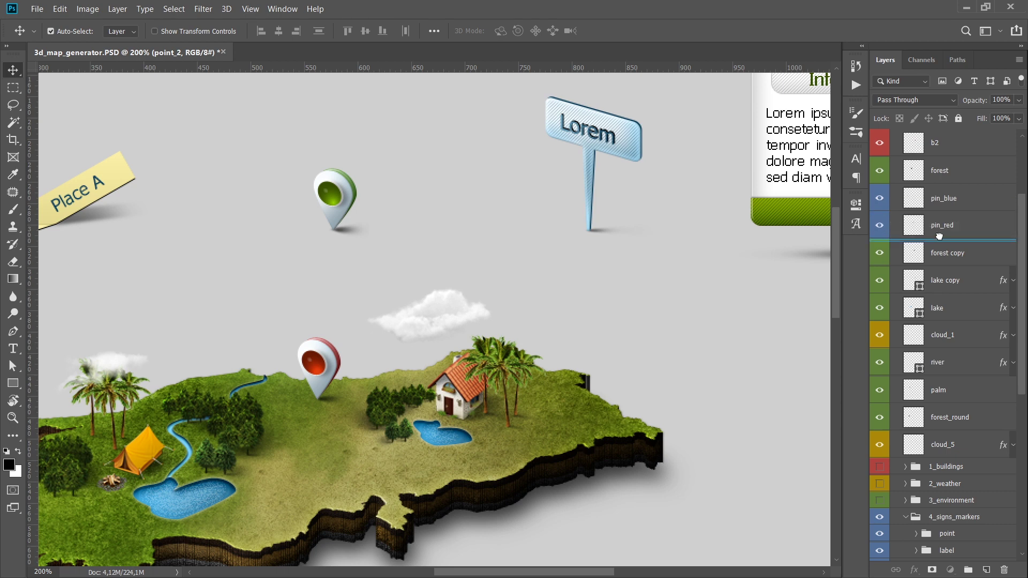
pyautogui.moveTo(929, 94); pyautogui.dragTo(885, 239)
pyautogui.hotkey('ctrl', 't')
pyautogui.moveTo(592, 134)
pyautogui.mouseDown()
pyautogui.moveTo(430, 357)
pyautogui.moveTo(597, 315)
pyautogui.mouseUp()
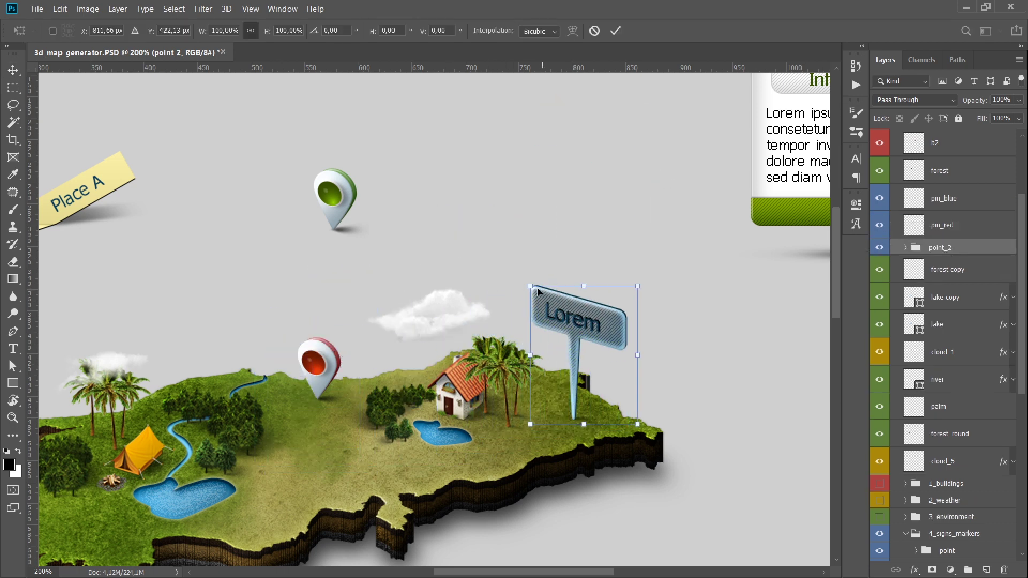
pyautogui.moveTo(541, 292)
pyautogui.mouseDown()
pyautogui.moveTo(587, 348)
pyautogui.moveTo(585, 378)
pyautogui.mouseUp()
pyautogui.press('Return')
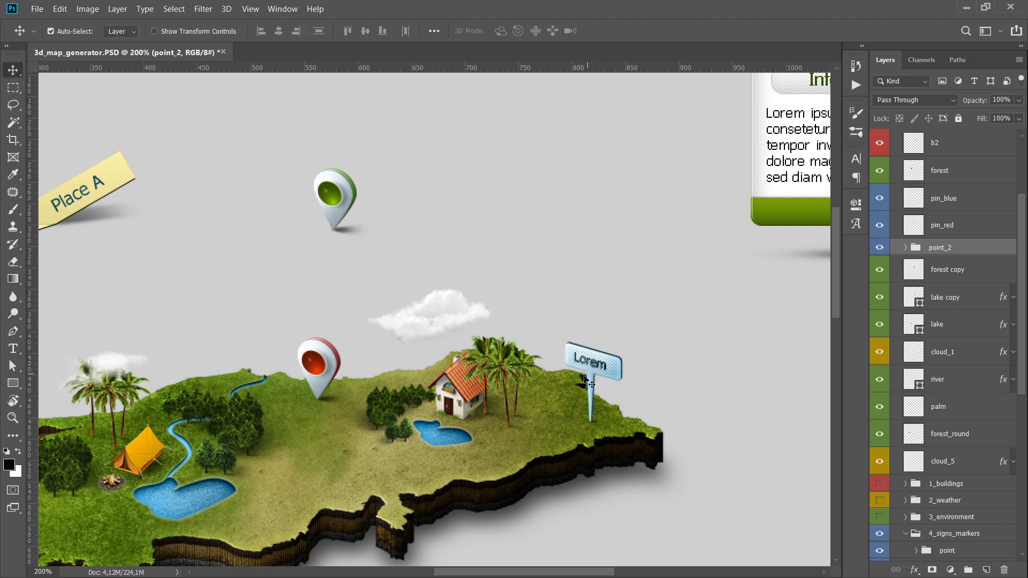
# Step: Change the sign's text from Lorem to Turkey
pyautogui.doubleClick(595, 369)
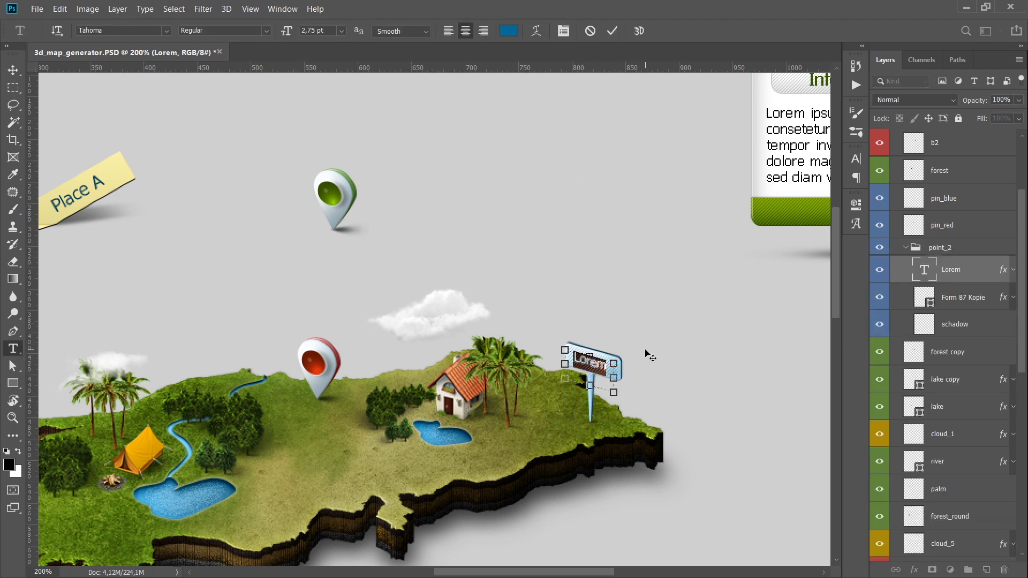
pyautogui.write('Turkey')
pyautogui.hotkey('ctrl', 'Return')
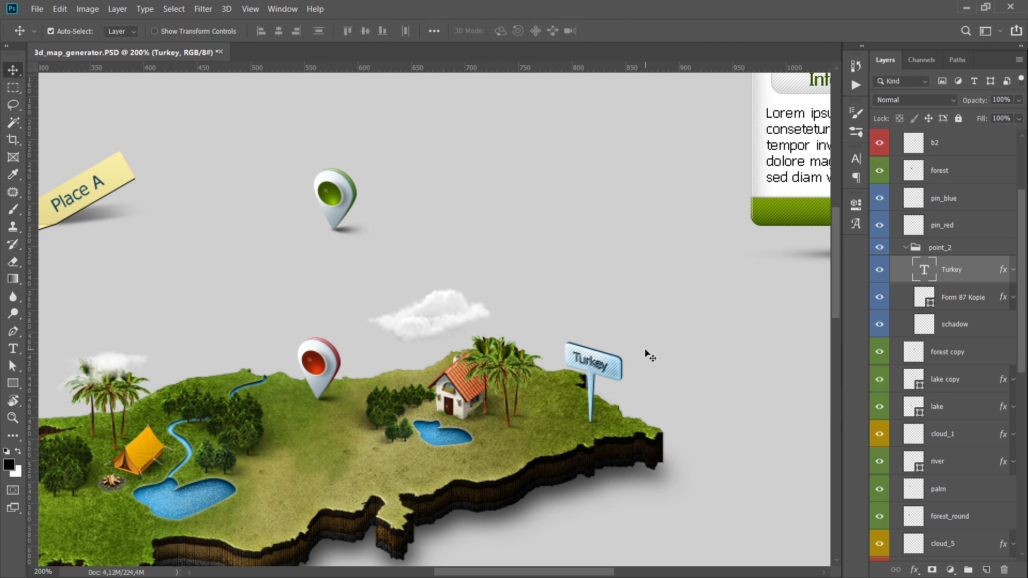
pyautogui.hotkey('ctrl', '-')
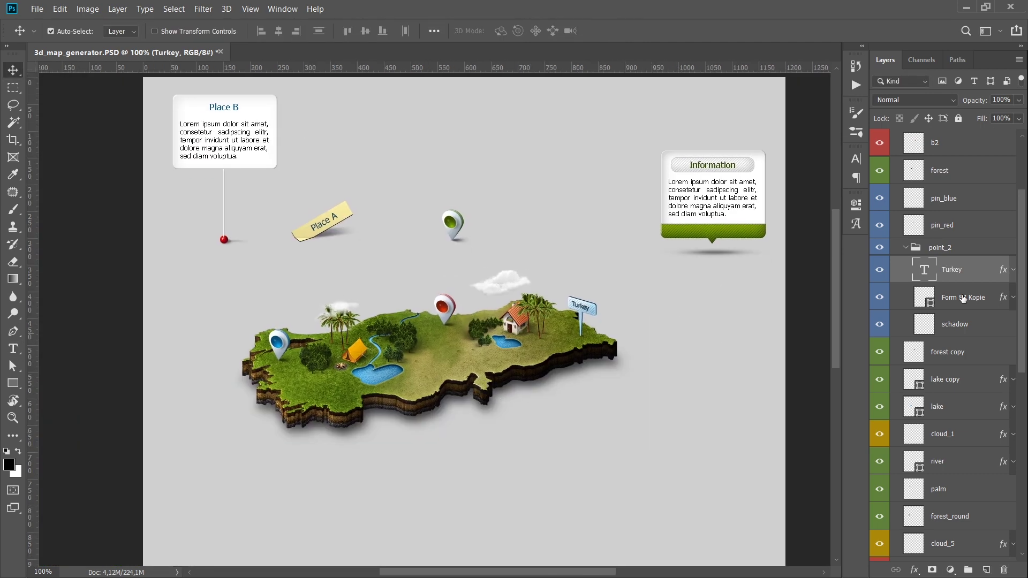
# Step: Collapse and hide the 4_signs_markers group
pyautogui.moveTo(1022, 271); pyautogui.dragTo(860, 448)
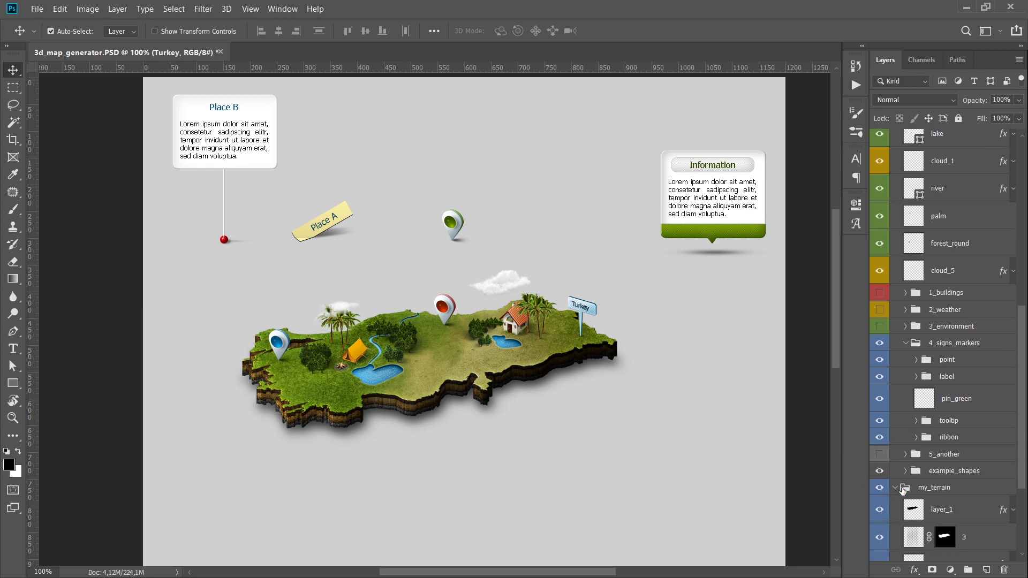
pyautogui.click(905, 343)
pyautogui.hotkey('ctrl', '+')
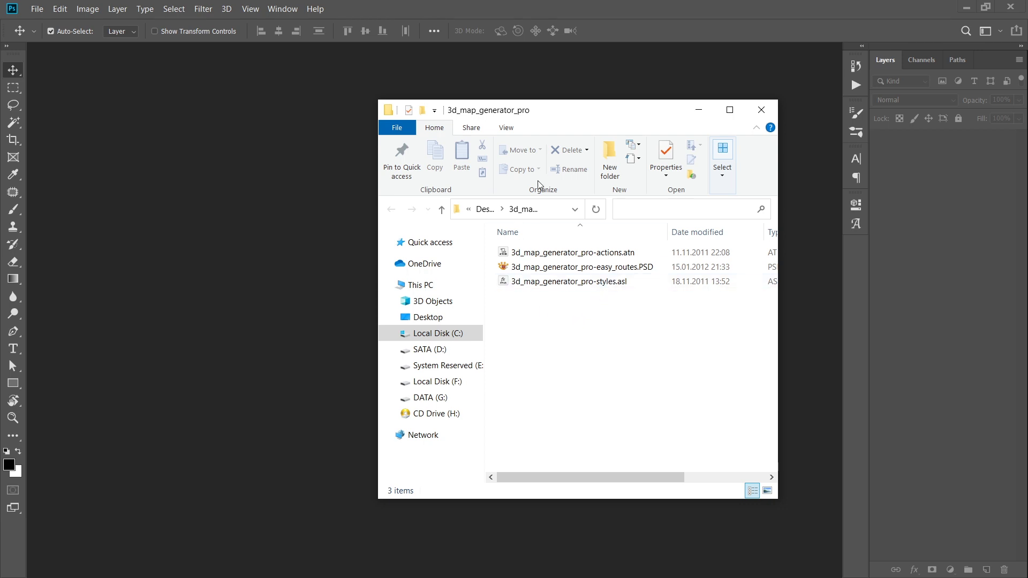
# Step: Load the 3d_map_generator_pro action set from the .atn file, then select the easy_routes PSD in Explorer
pyautogui.click(856, 85)
pyautogui.click(720, 104)
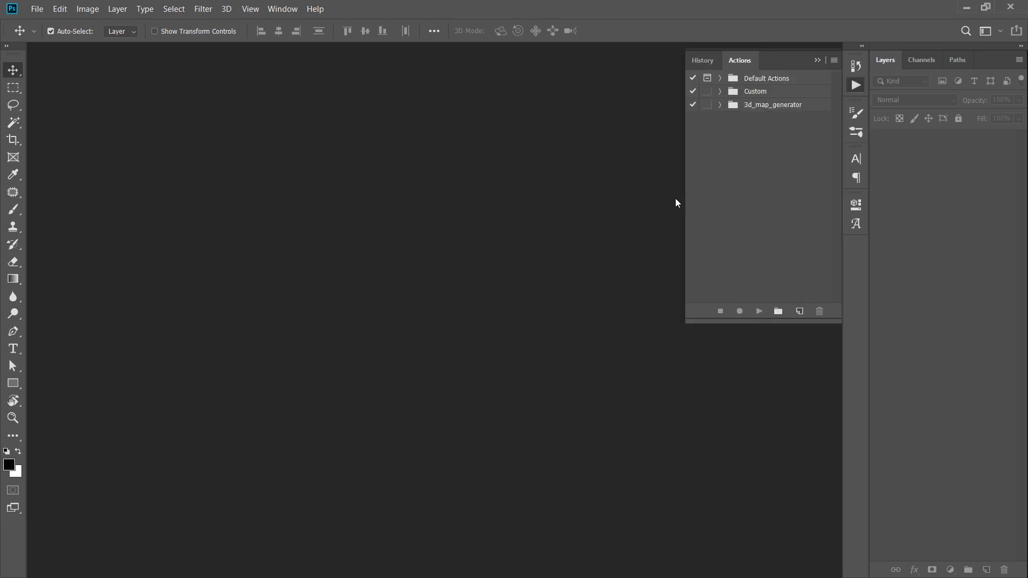
pyautogui.hotkey('alt', 'Tab')
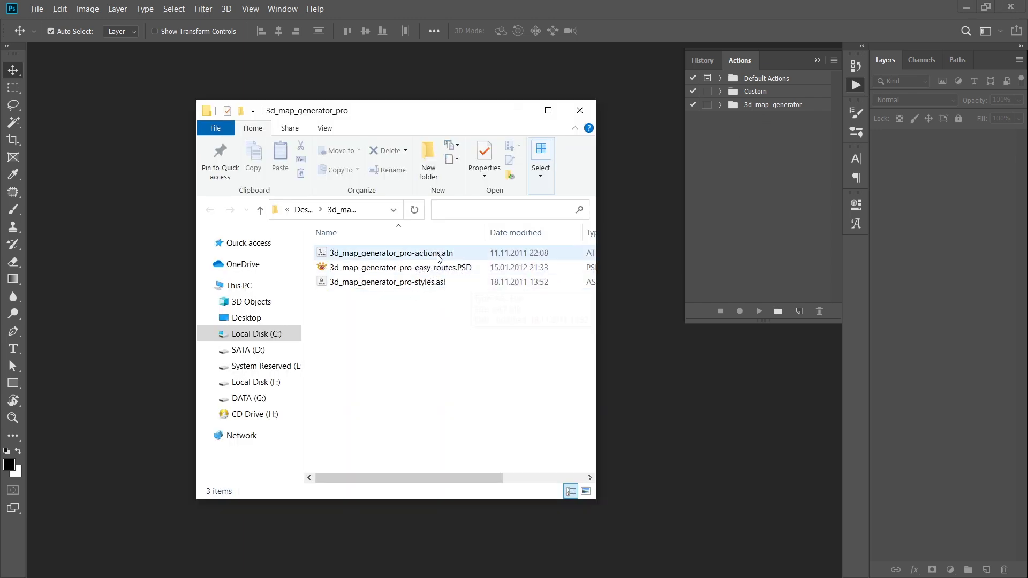
pyautogui.moveTo(436, 255)
pyautogui.mouseDown()
pyautogui.moveTo(786, 212)
pyautogui.moveTo(779, 207)
pyautogui.mouseUp()
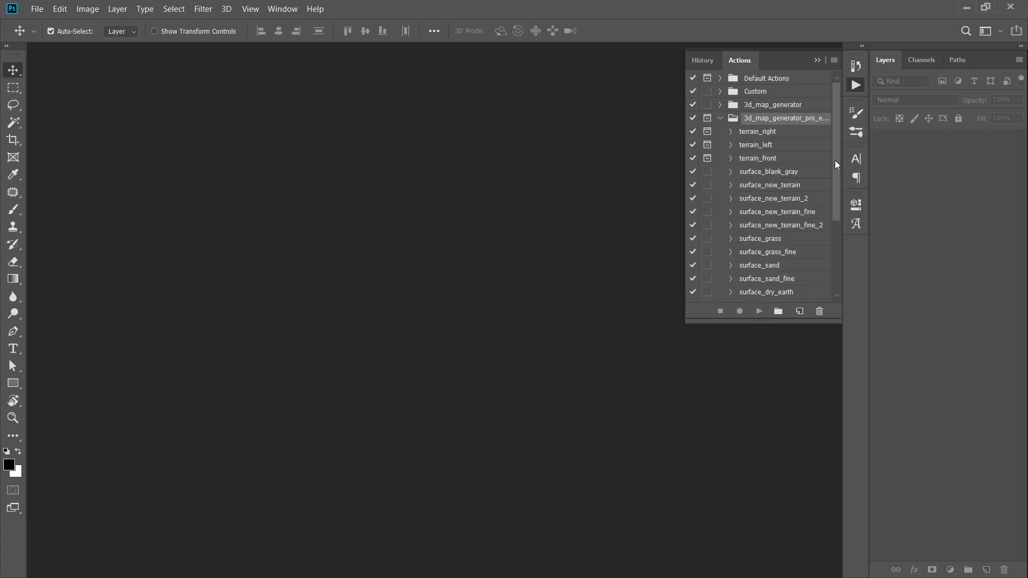
pyautogui.moveTo(836, 161); pyautogui.dragTo(814, 252)
pyautogui.scroll(5, 727, 216)
pyautogui.hotkey('alt', 'Tab')
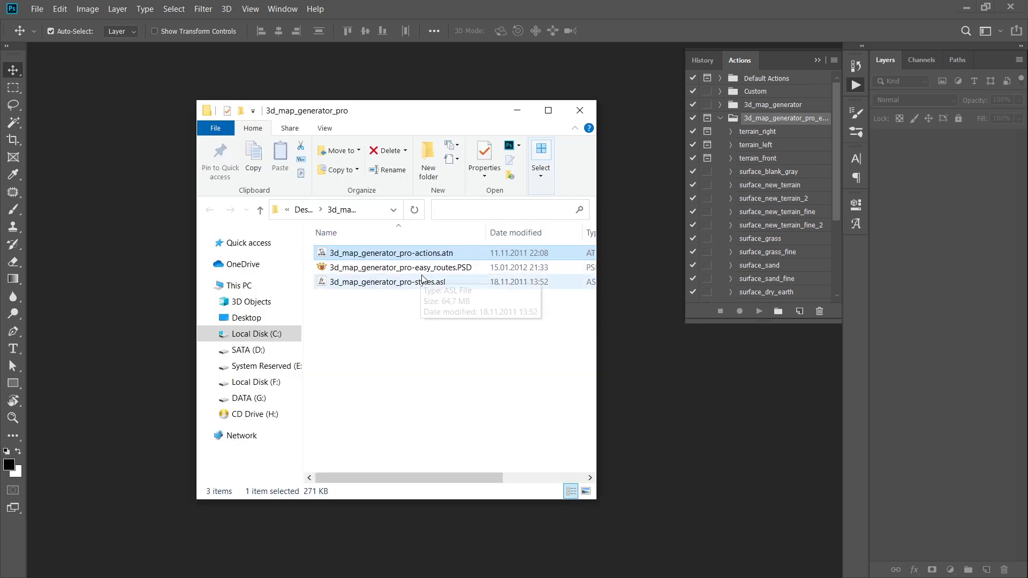
pyautogui.click(386, 269)
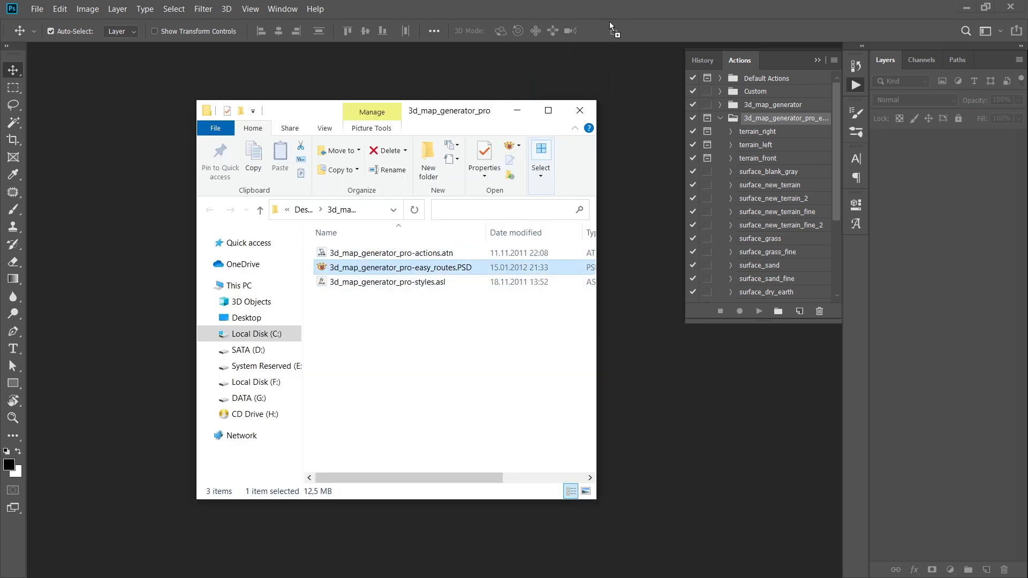
# Step: Open easy_routes in Photoshop, inspect the traffic icon strip, and expand the example_shapes group
pyautogui.moveTo(609, 21); pyautogui.dragTo(407, 288)
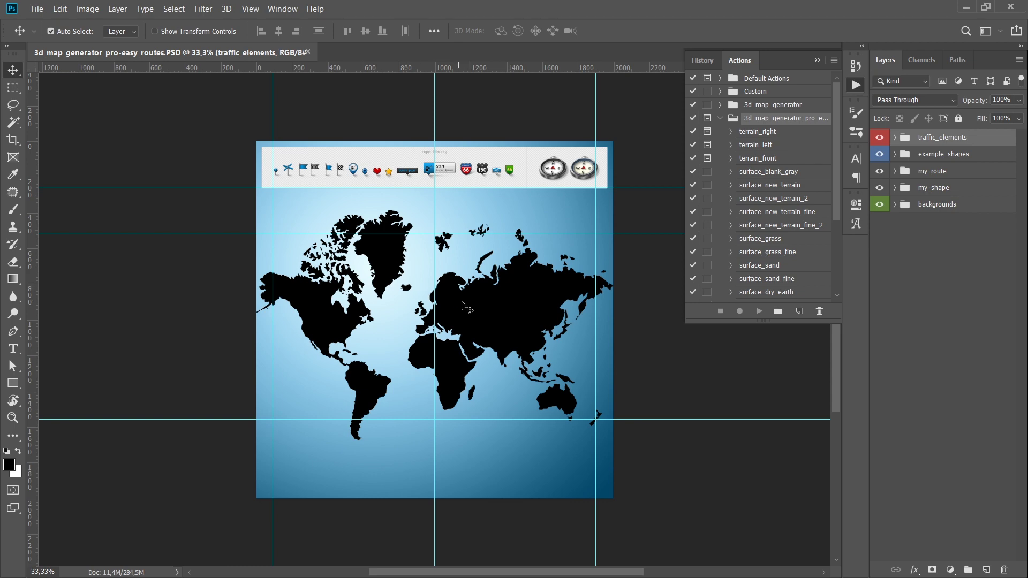
pyautogui.hotkey('ctrl', '+')
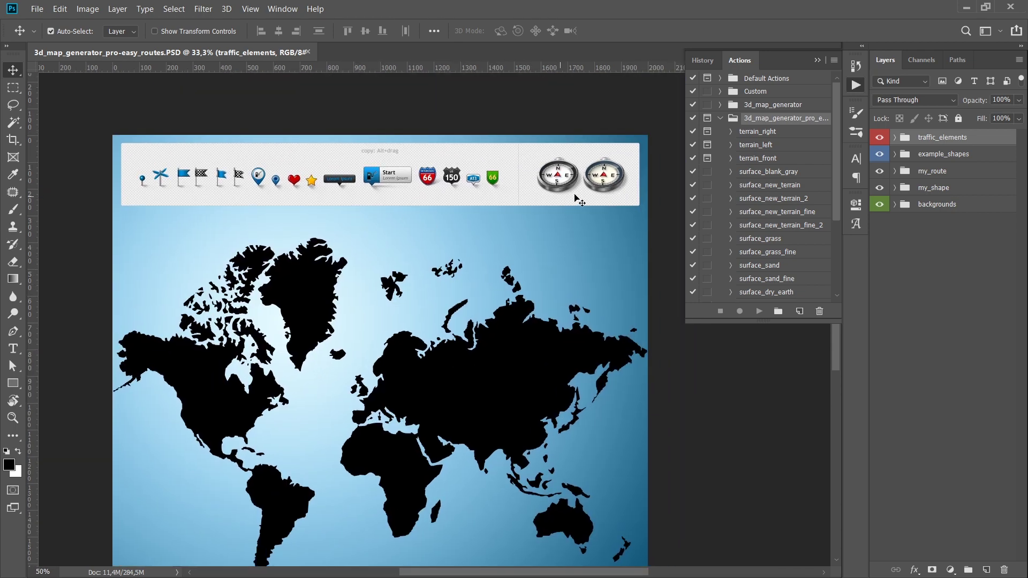
pyautogui.hotkey('ctrl', '+')
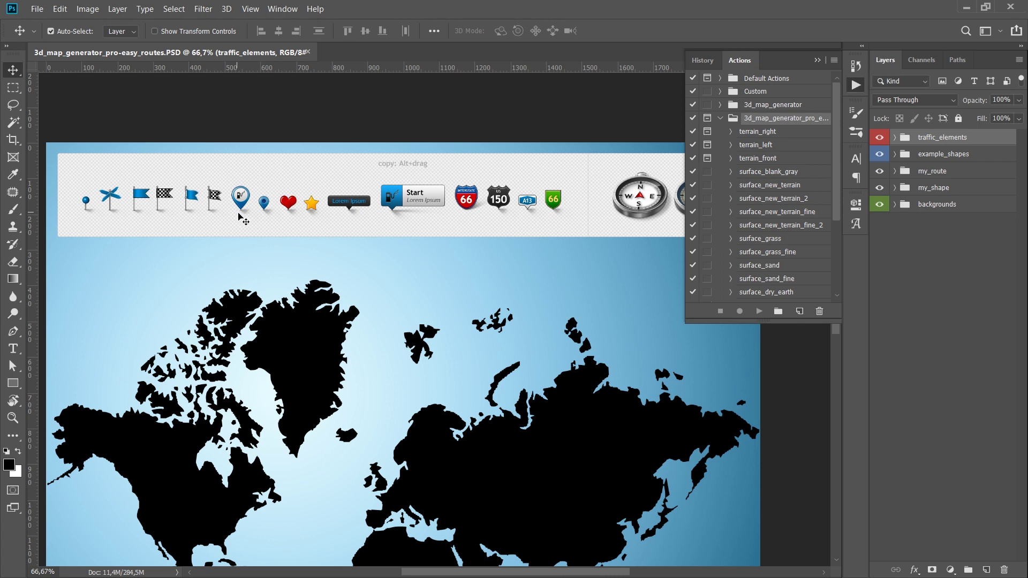
pyautogui.hotkey('ctrl', '0')
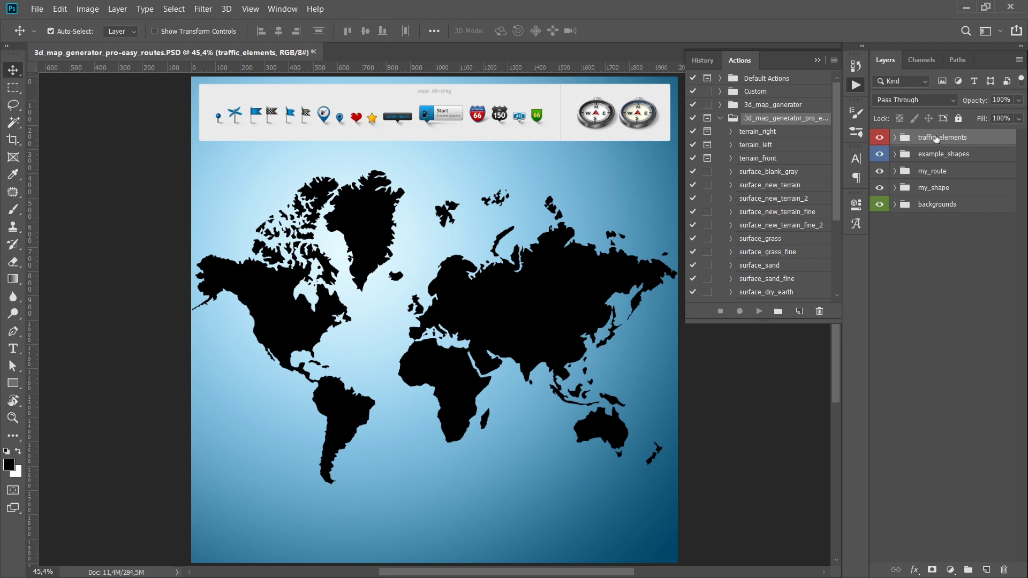
pyautogui.click(880, 138)
pyautogui.click(893, 155)
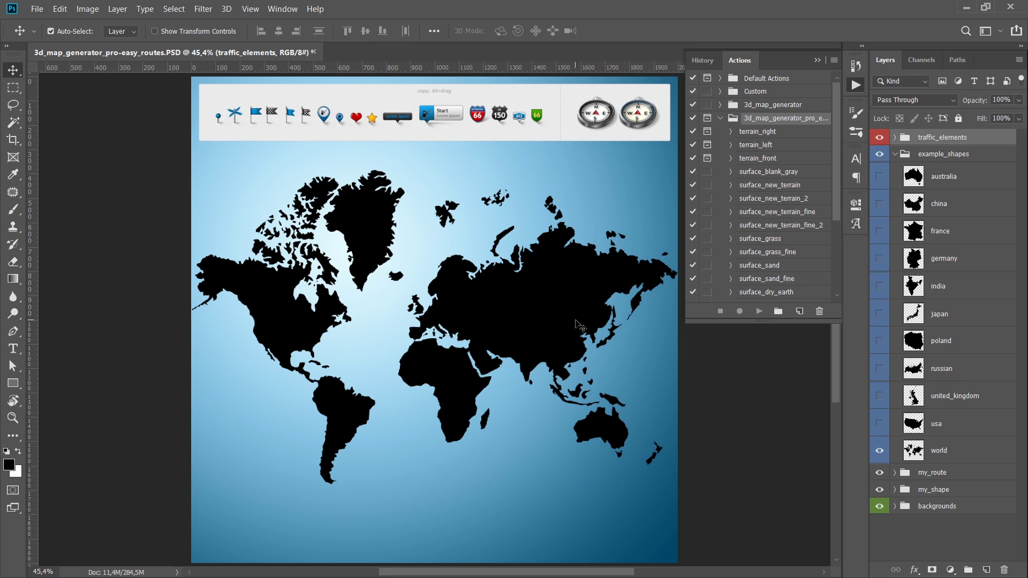
# Step: Place turkey.svg, move the turkey layer into my_shape, and hide the example_shapes world map
pyautogui.click(894, 153)
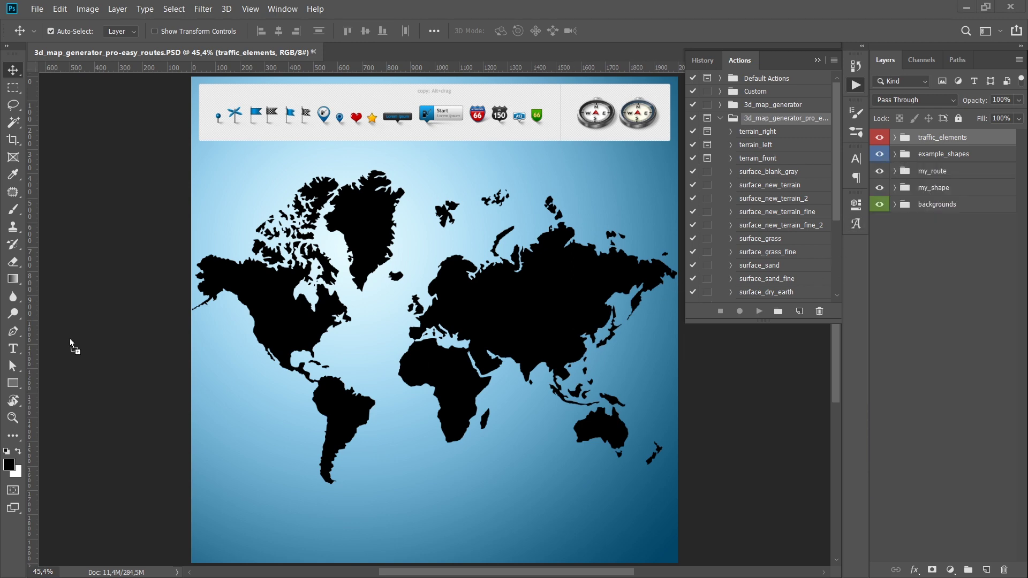
pyautogui.moveTo(71, 345); pyautogui.dragTo(496, 373)
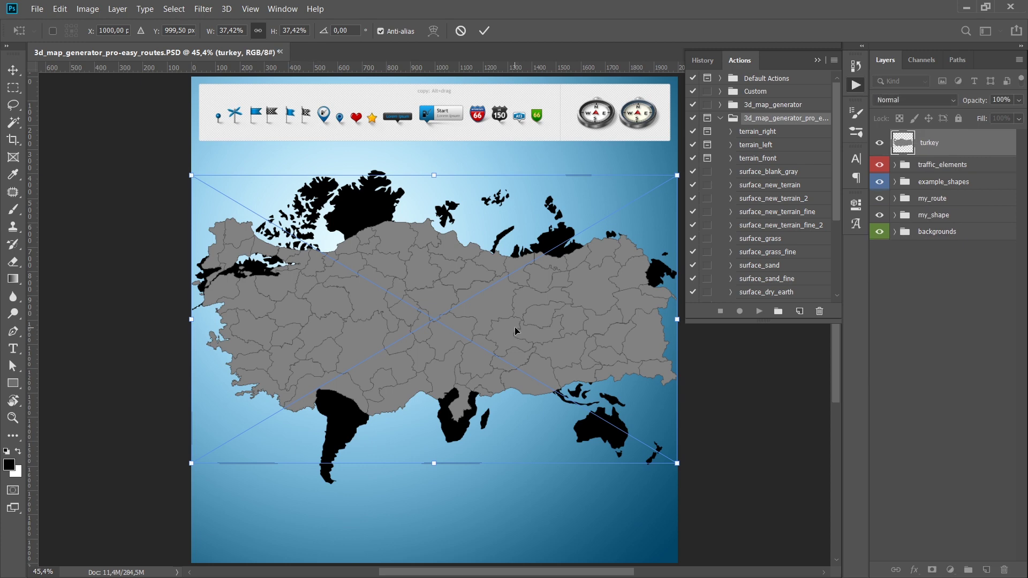
pyautogui.press('Return')
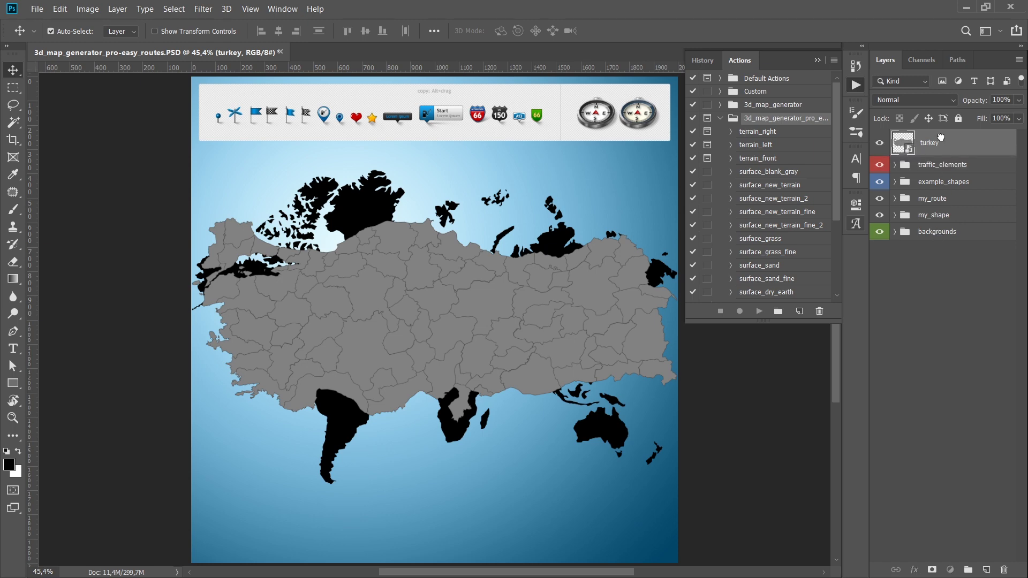
pyautogui.moveTo(942, 139); pyautogui.dragTo(934, 217)
pyautogui.moveTo(935, 215); pyautogui.dragTo(934, 217)
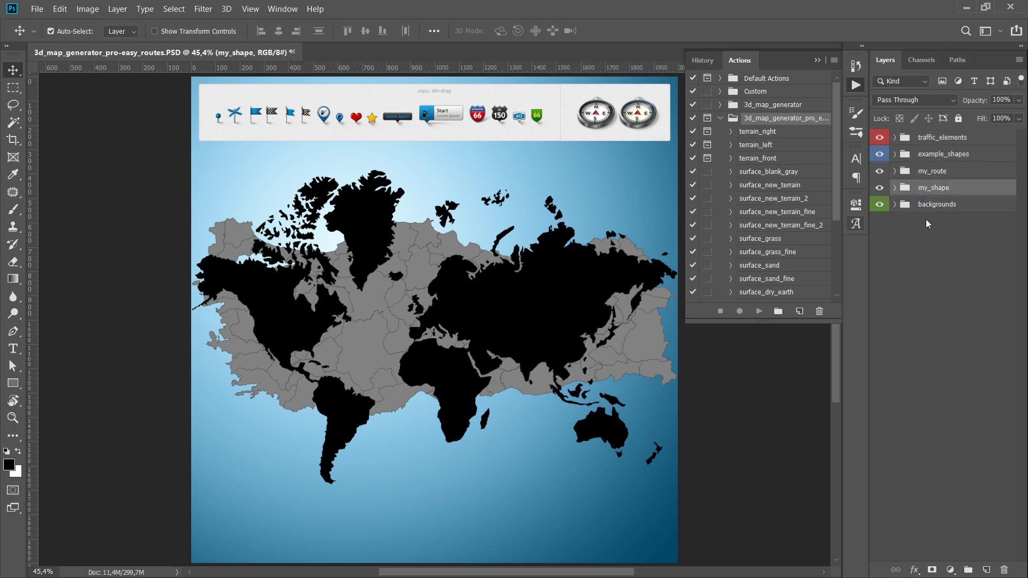
pyautogui.click(894, 187)
pyautogui.click(879, 155)
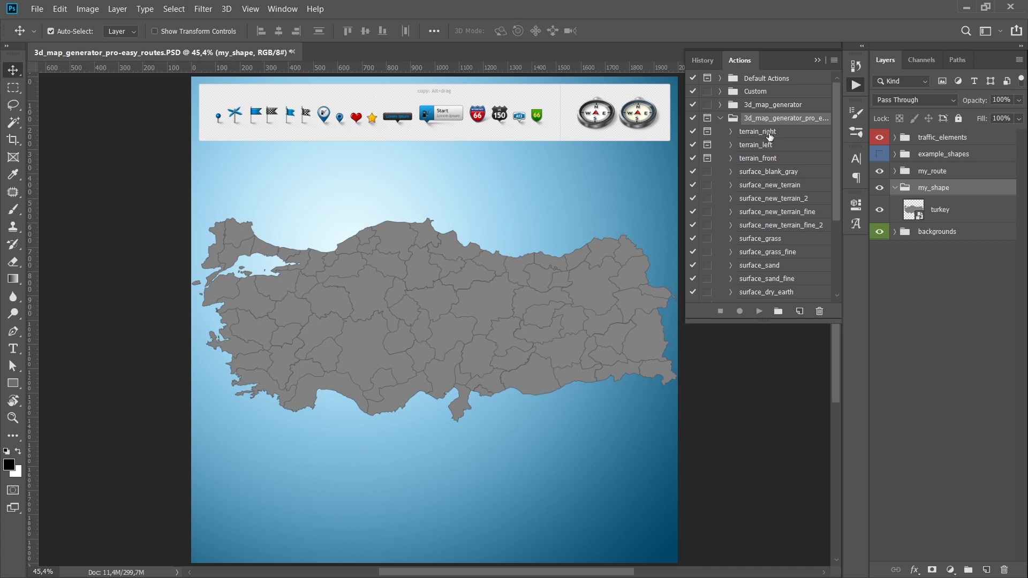
# Step: Run the terrain_right action with global light angle -150 and altitude 21
pyautogui.click(769, 135)
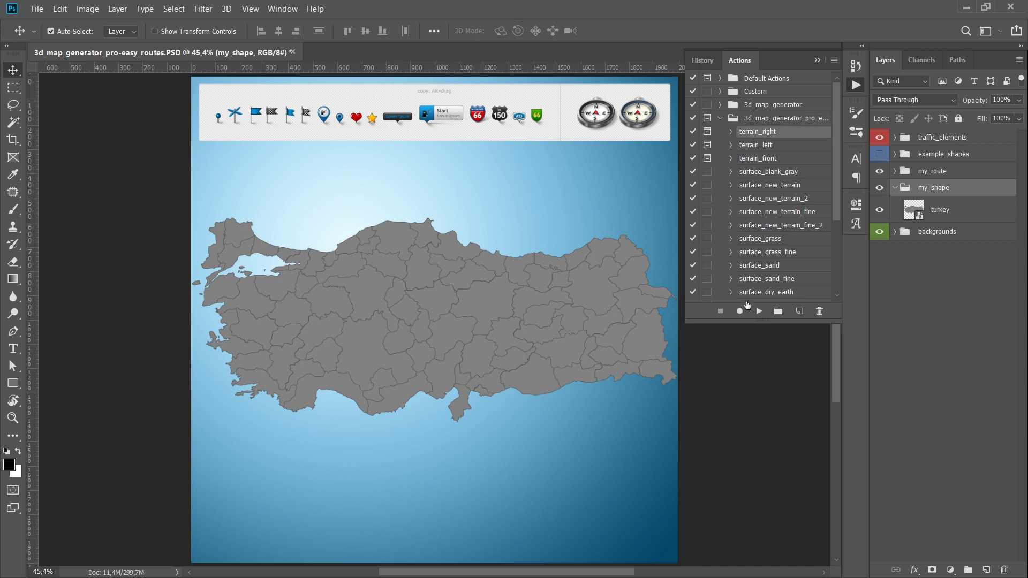
pyautogui.click(758, 313)
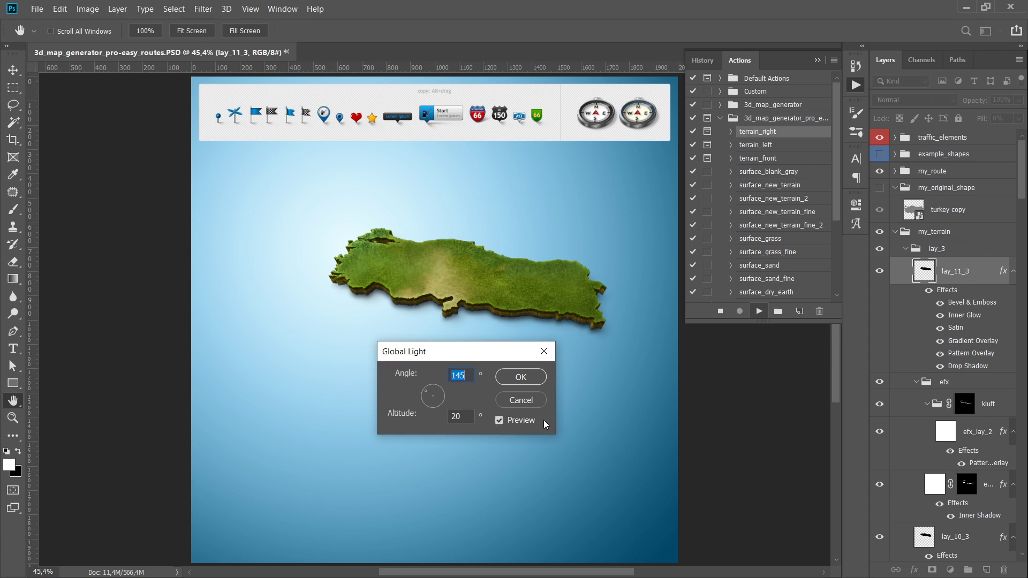
pyautogui.click(429, 401)
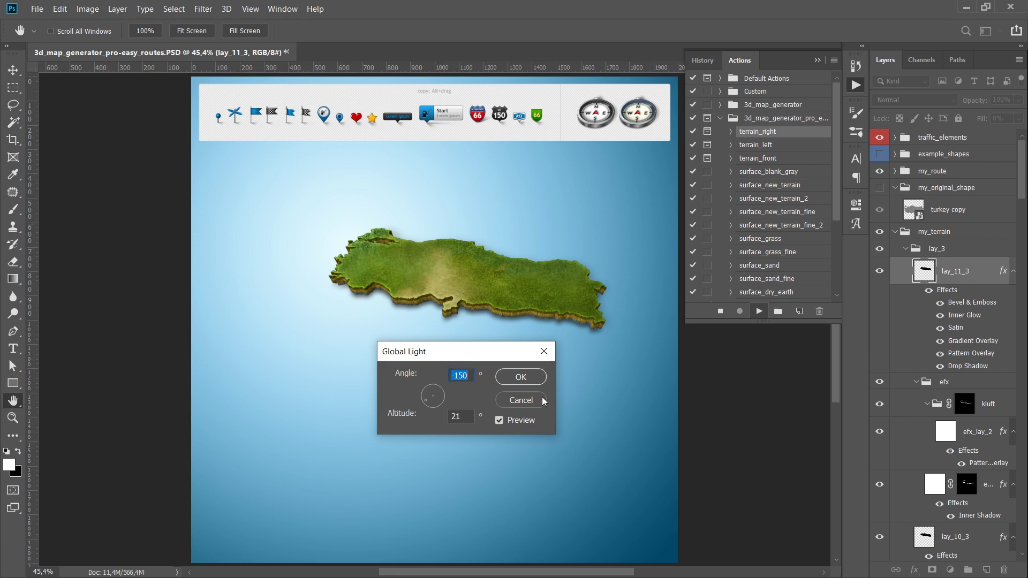
pyautogui.click(520, 378)
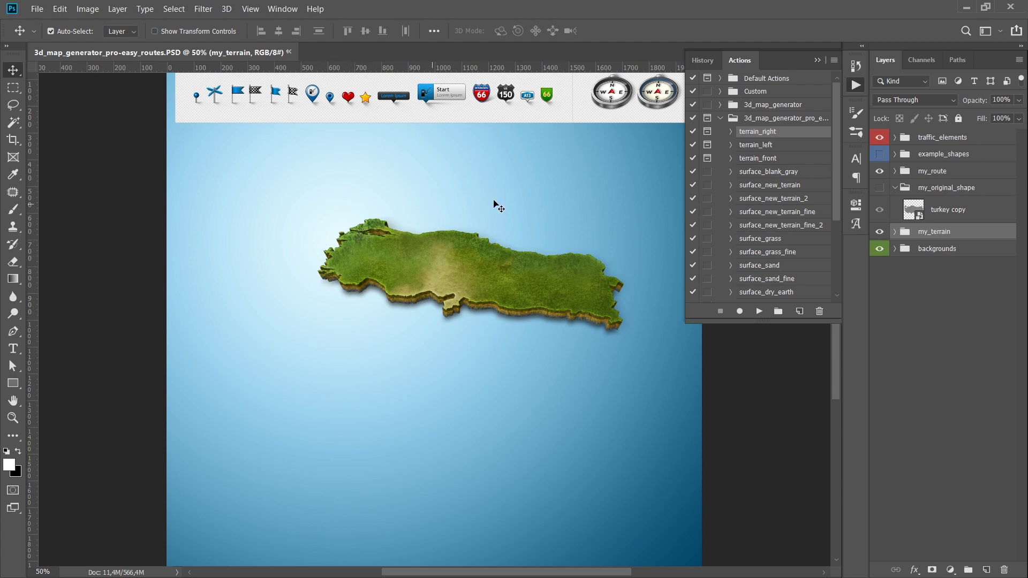
# Step: Draw white circles as route points across the Turkey map
pyautogui.click(879, 188)
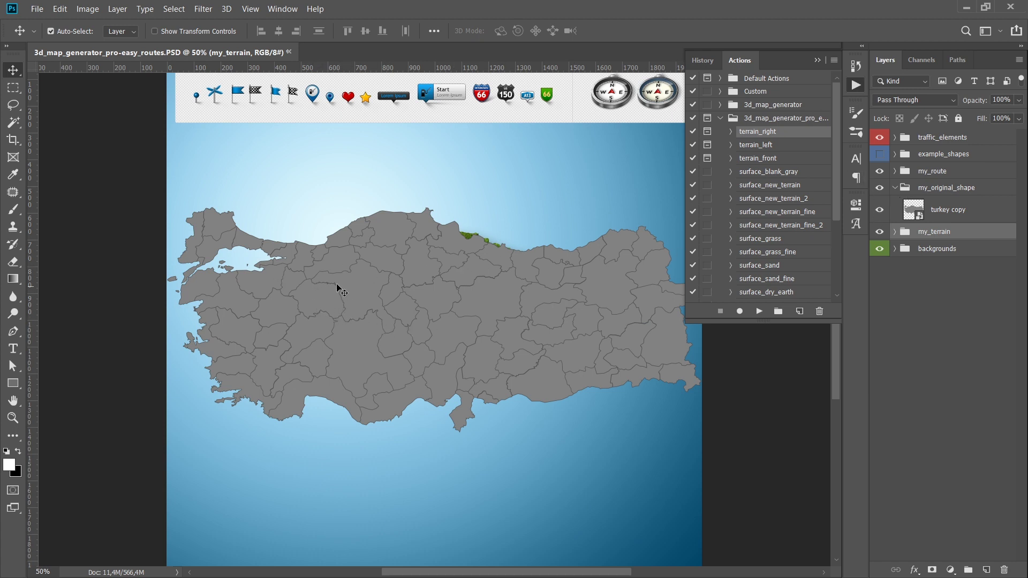
pyautogui.rightClick(13, 383)
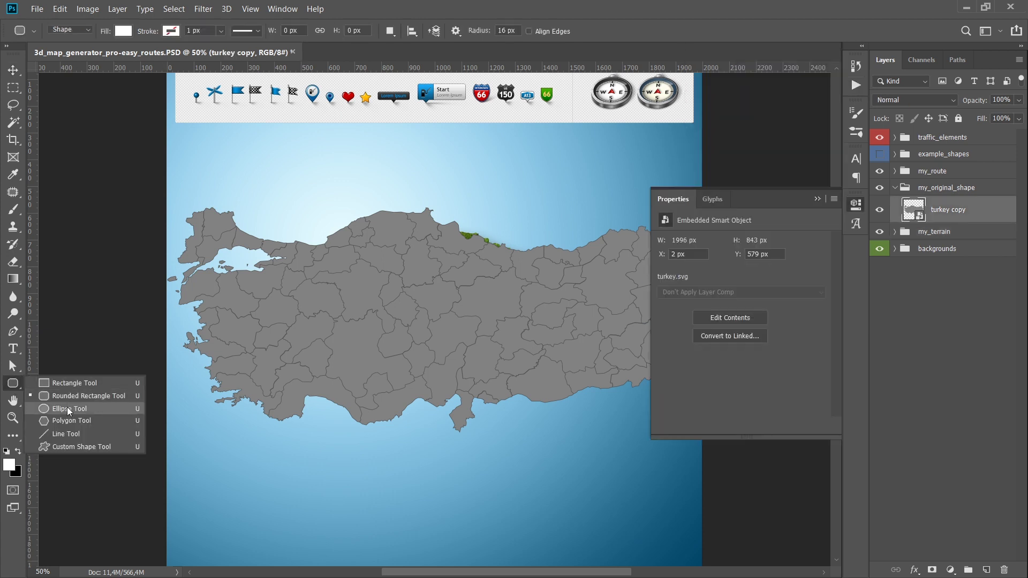
pyautogui.click(69, 406)
pyautogui.moveTo(303, 268)
pyautogui.mouseDown()
pyautogui.moveTo(320, 281)
pyautogui.moveTo(431, 261)
pyautogui.moveTo(552, 295)
pyautogui.moveTo(482, 346)
pyautogui.mouseUp()
pyautogui.press('v')
pyautogui.moveTo(481, 346); pyautogui.dragTo(299, 371)
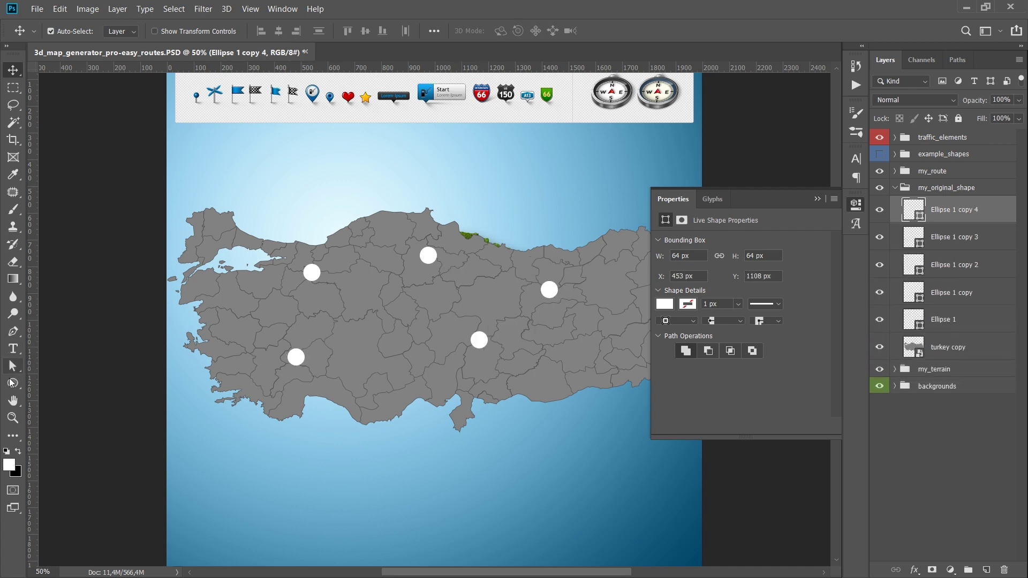
# Step: Connect the circles with 6 px white lines using the Line Tool
pyautogui.rightClick(12, 383)
pyautogui.click(69, 437)
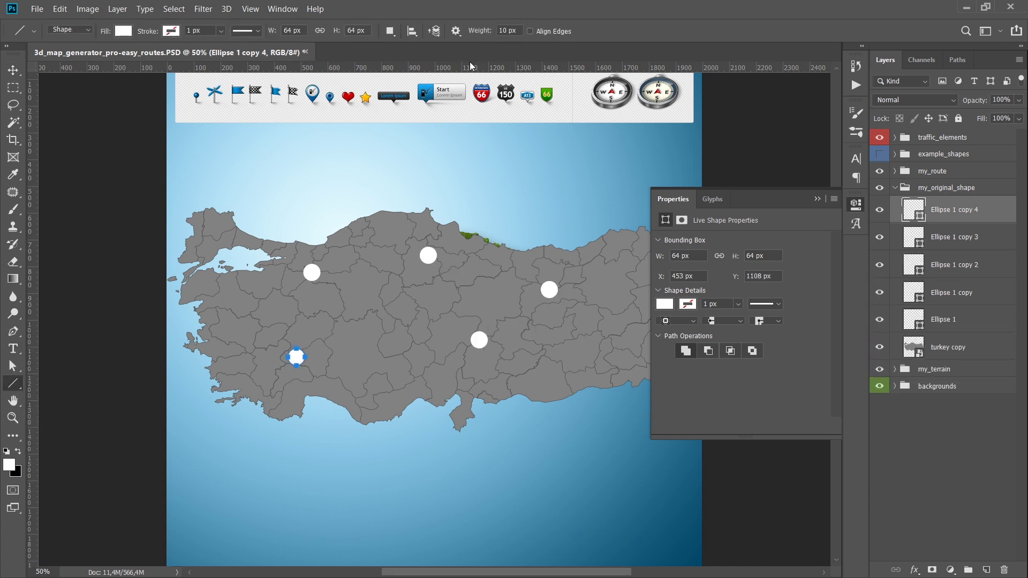
pyautogui.click(494, 30)
pyautogui.write('6')
pyautogui.moveTo(315, 273)
pyautogui.mouseDown()
pyautogui.moveTo(422, 255)
pyautogui.moveTo(548, 290)
pyautogui.moveTo(480, 339)
pyautogui.moveTo(280, 356)
pyautogui.moveTo(294, 357)
pyautogui.mouseUp()
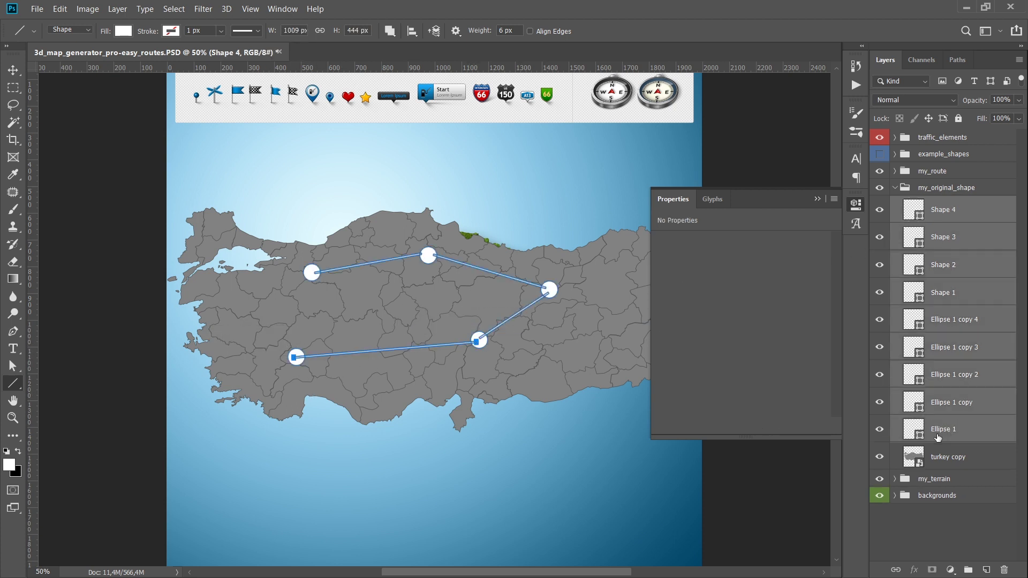
# Step: Group the route lines and circles into my_route and hide the flat grey map
pyautogui.keyDown('shift'); pyautogui.click(947, 432); pyautogui.keyUp('shift')
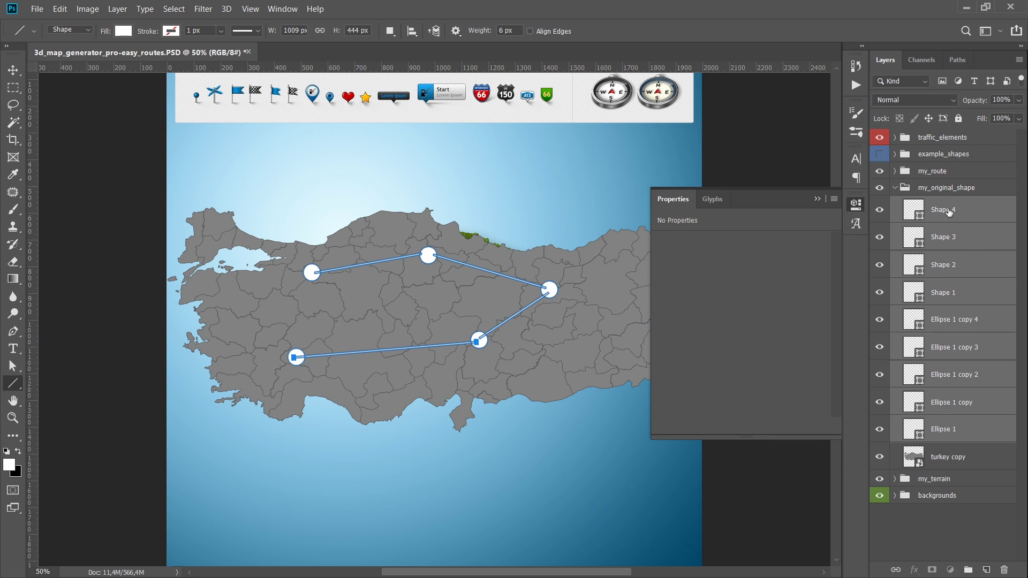
pyautogui.moveTo(948, 211); pyautogui.dragTo(935, 173)
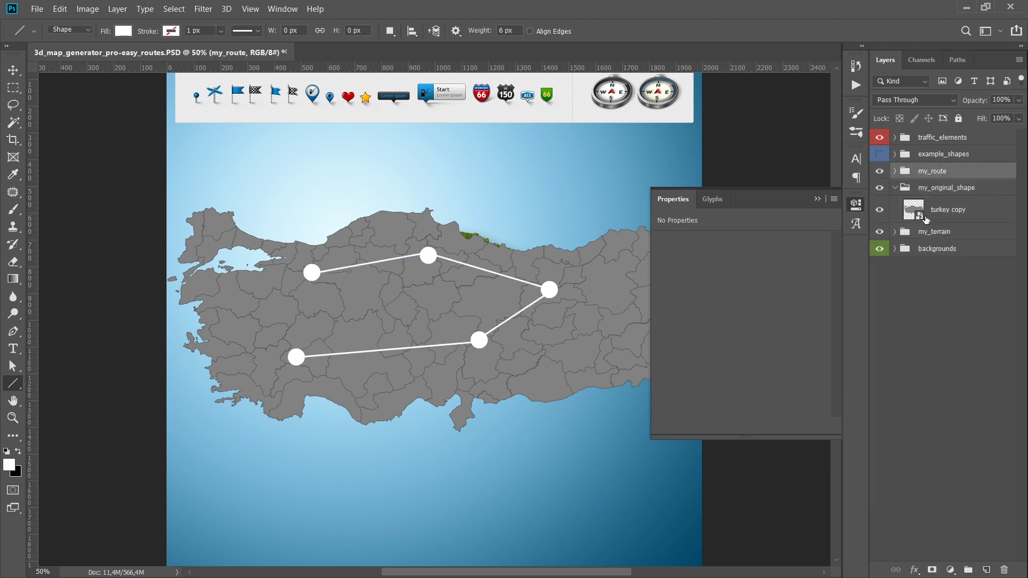
pyautogui.click(880, 171)
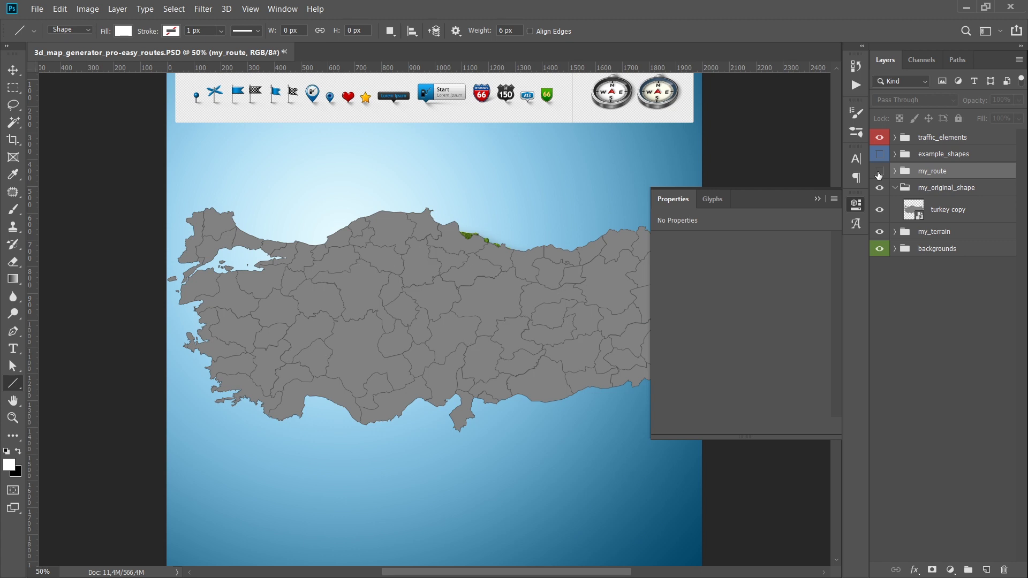
pyautogui.click(879, 172)
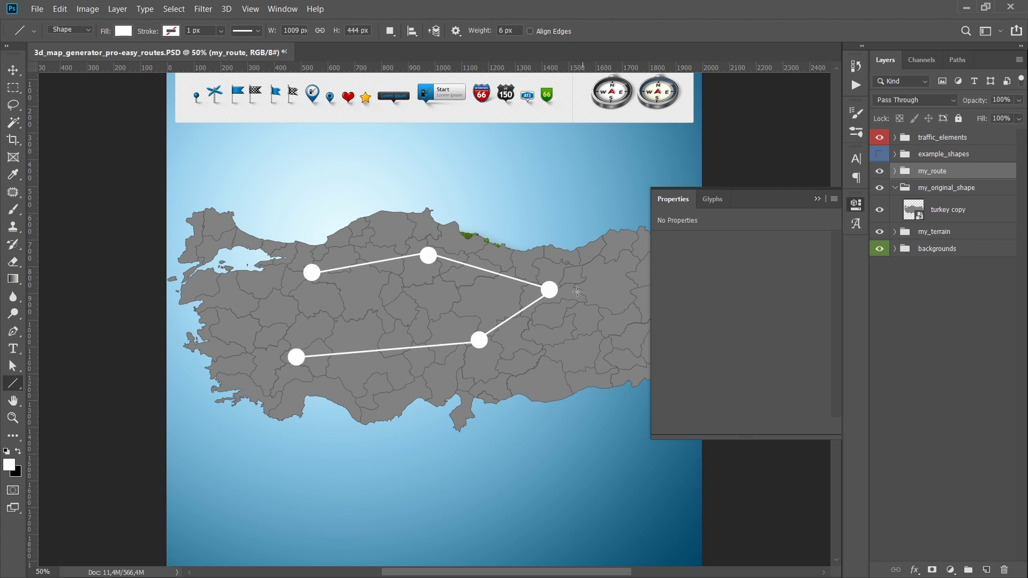
pyautogui.click(895, 188)
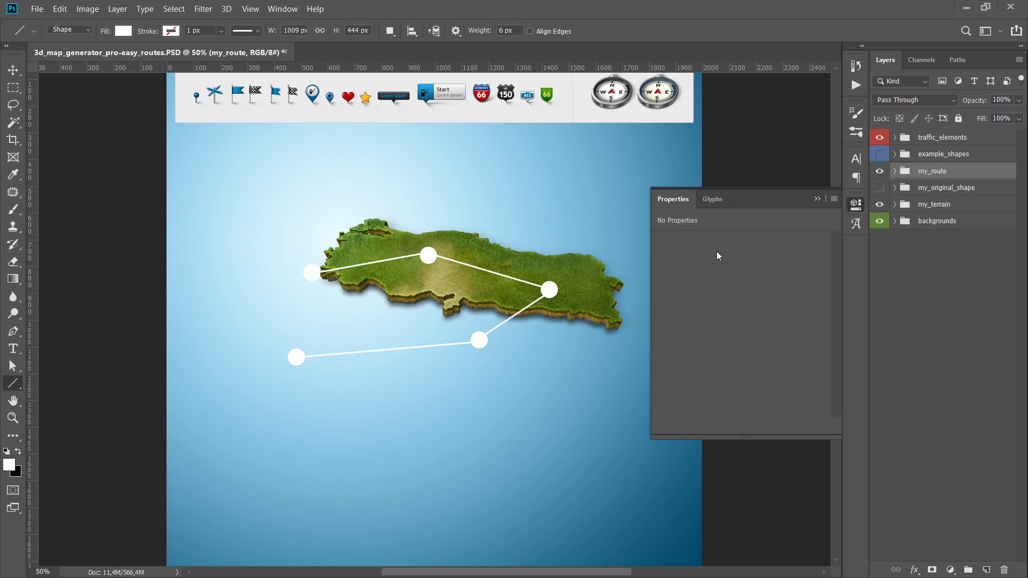
# Step: Play the route_for_terrain_right action to lay the route onto the terrain
pyautogui.hotkey('alt', 'F9')
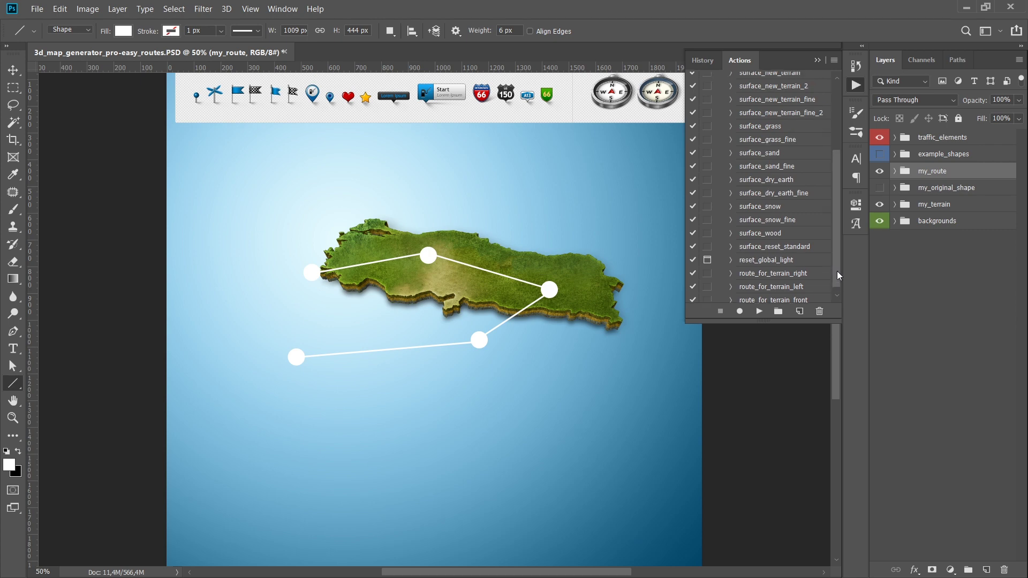
pyautogui.scroll(5, 836, 271)
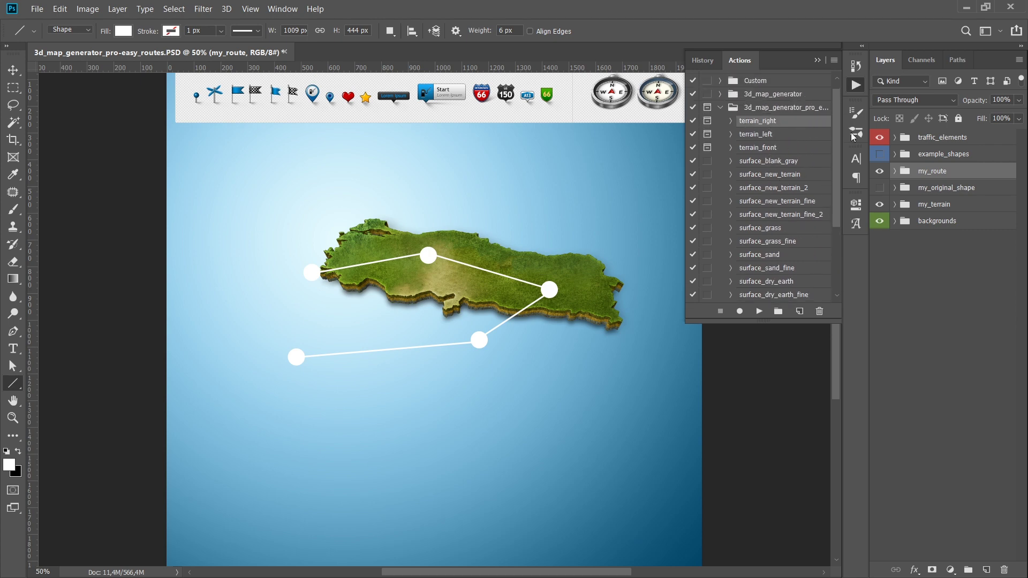
pyautogui.scroll(-5, 803, 214)
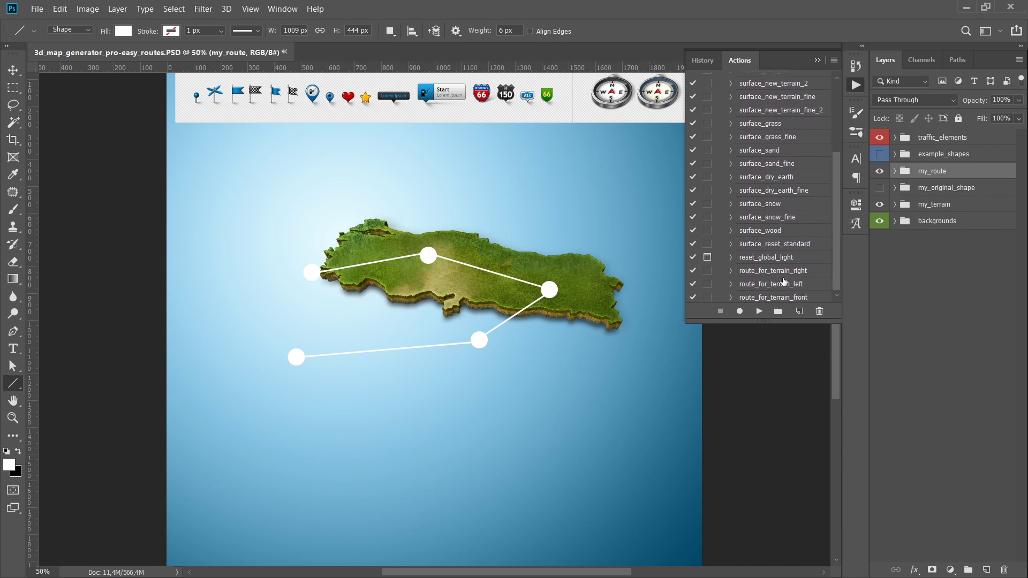
pyautogui.click(801, 271)
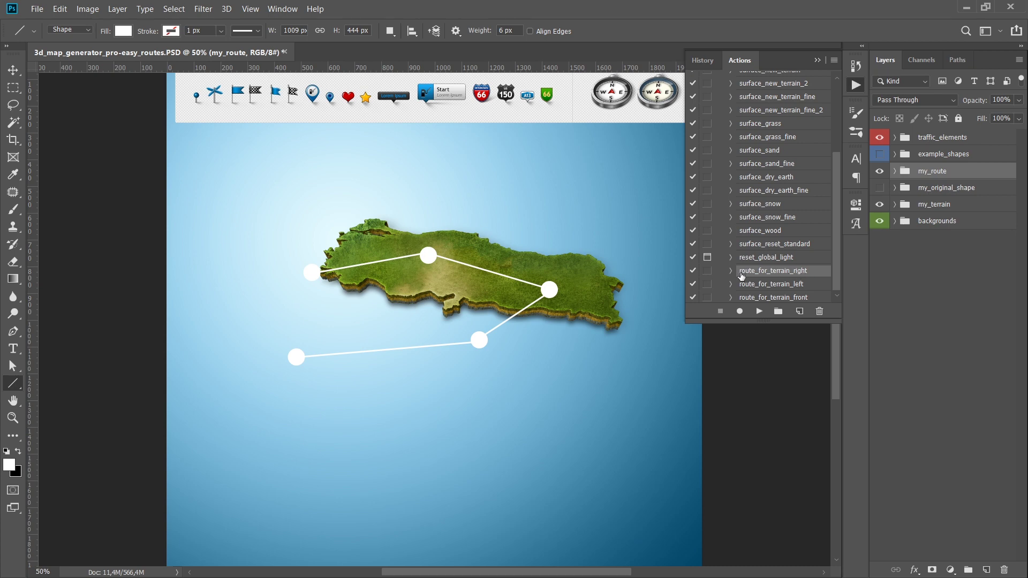
pyautogui.click(759, 312)
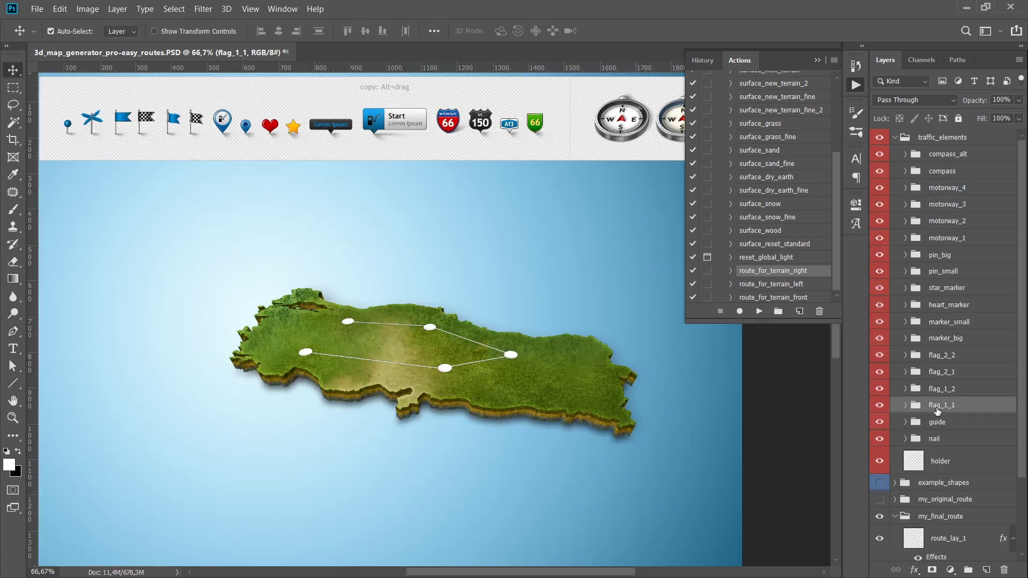
# Step: Move the blue flag onto the north-western route point and the red heart onto the eastern point
pyautogui.hotkey('ctrl', 't')
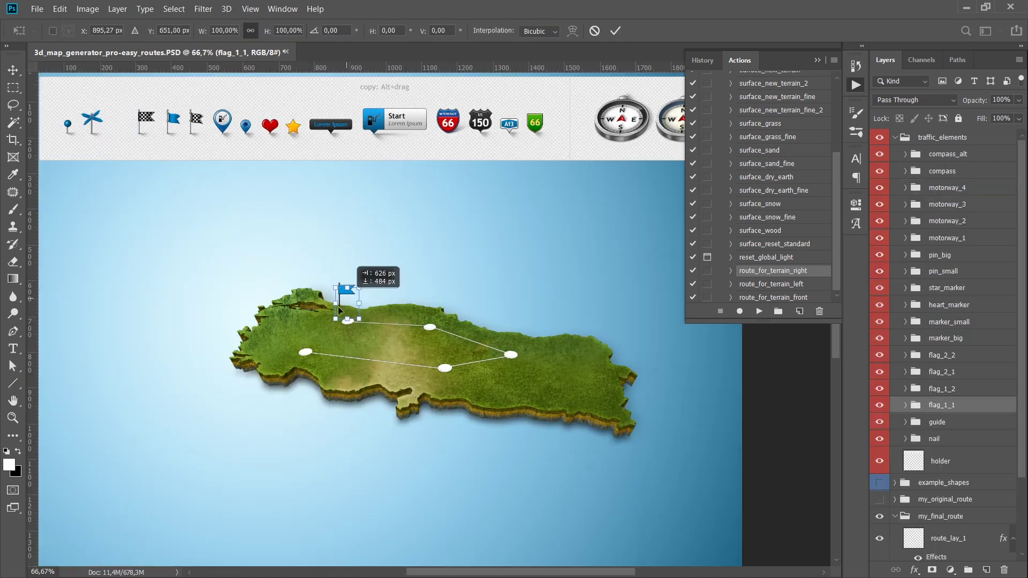
pyautogui.moveTo(327, 285)
pyautogui.mouseDown()
pyautogui.moveTo(378, 318)
pyautogui.moveTo(355, 311)
pyautogui.mouseUp()
pyautogui.press('Return')
pyautogui.click(949, 305)
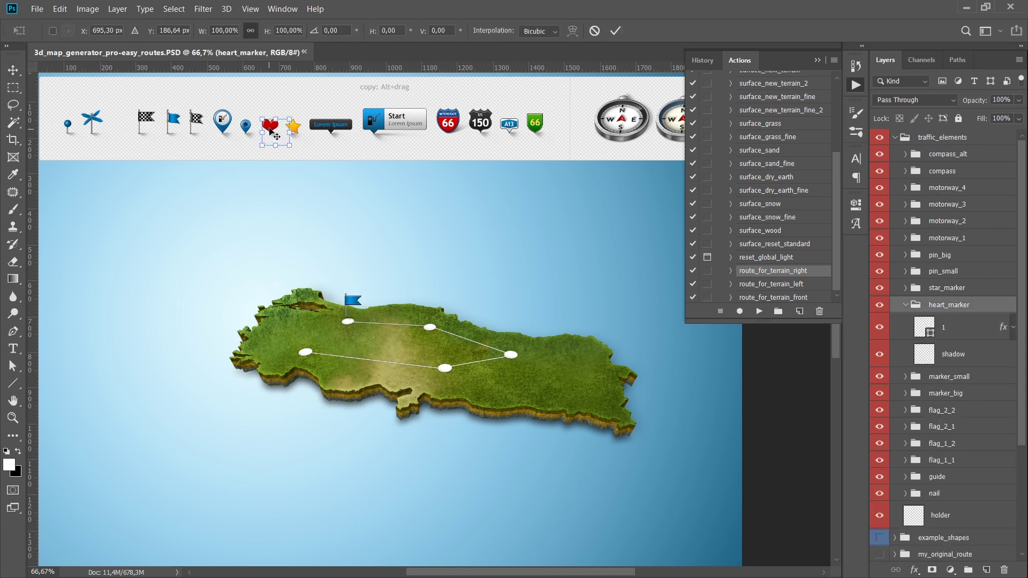
pyautogui.moveTo(270, 125); pyautogui.dragTo(511, 347)
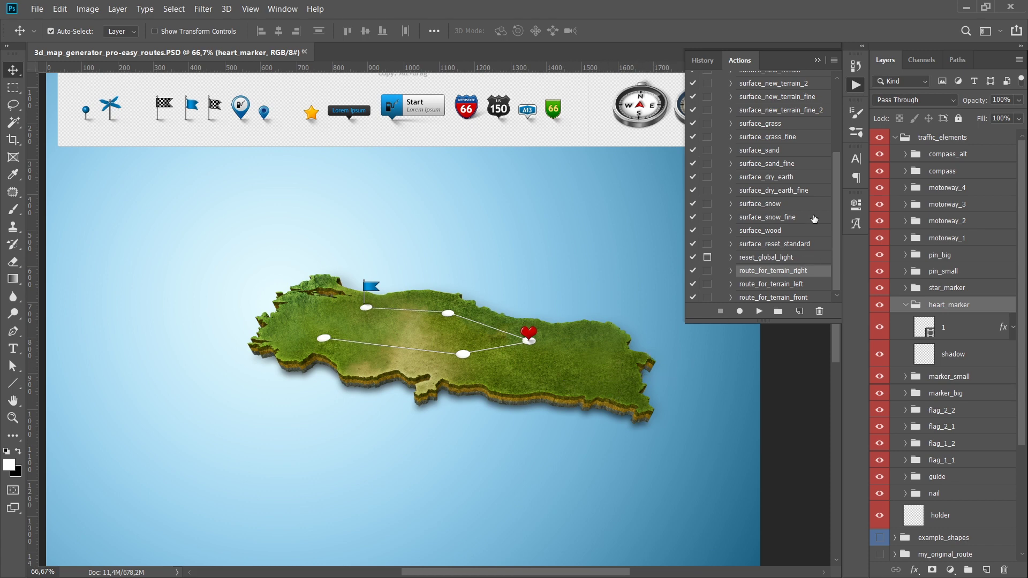
# Step: Scroll the Actions panel to the surface actions and select surface_sand
pyautogui.scroll(1, 760, 215)
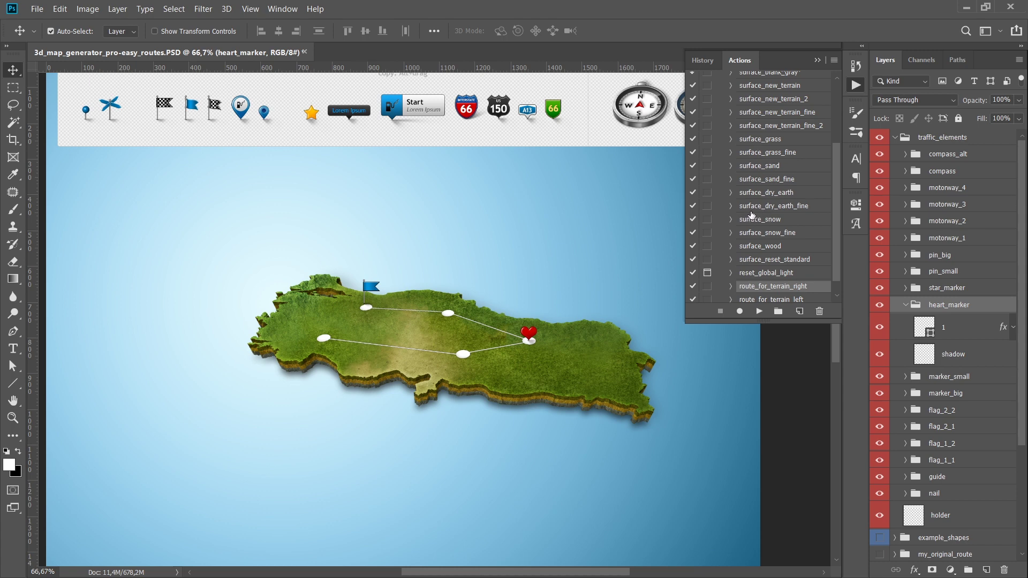
pyautogui.scroll(1, 838, 210)
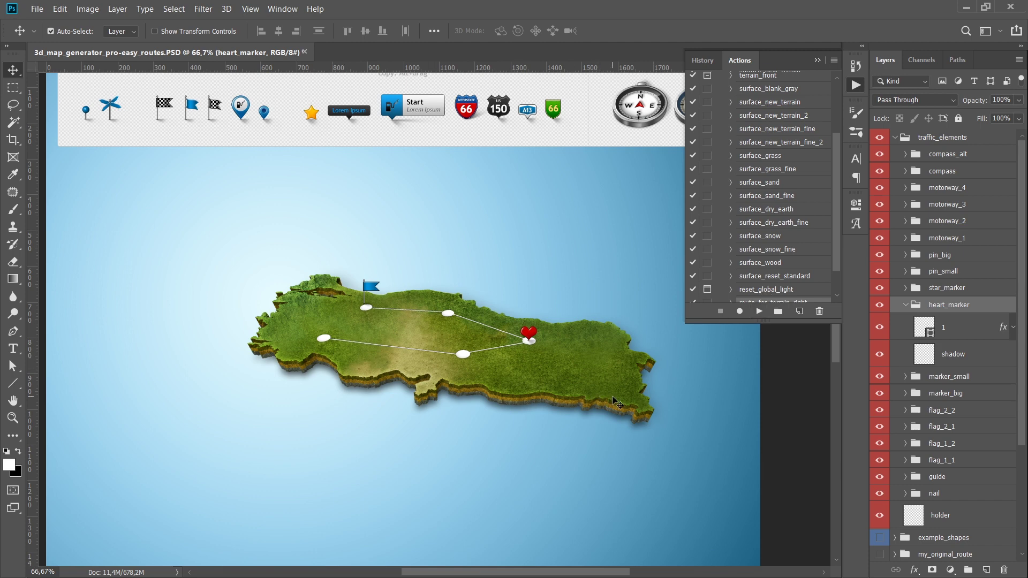
pyautogui.scroll(-1, 794, 188)
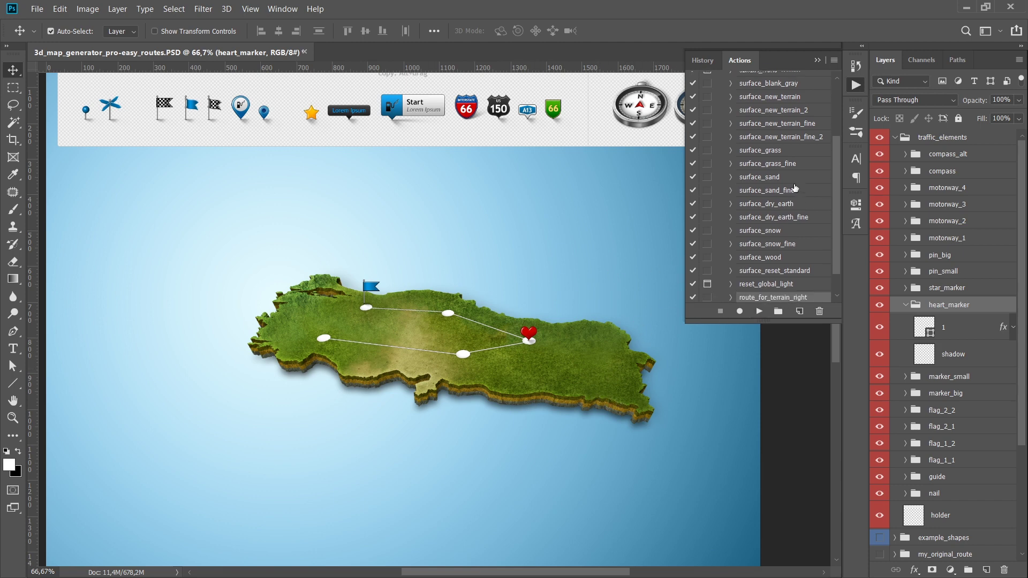
pyautogui.click(763, 154)
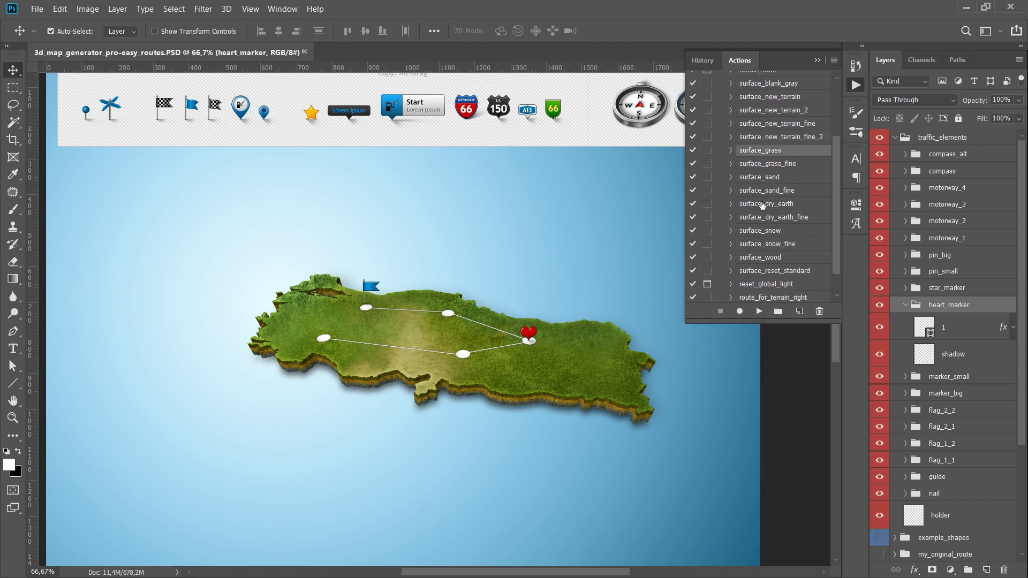
pyautogui.click(772, 177)
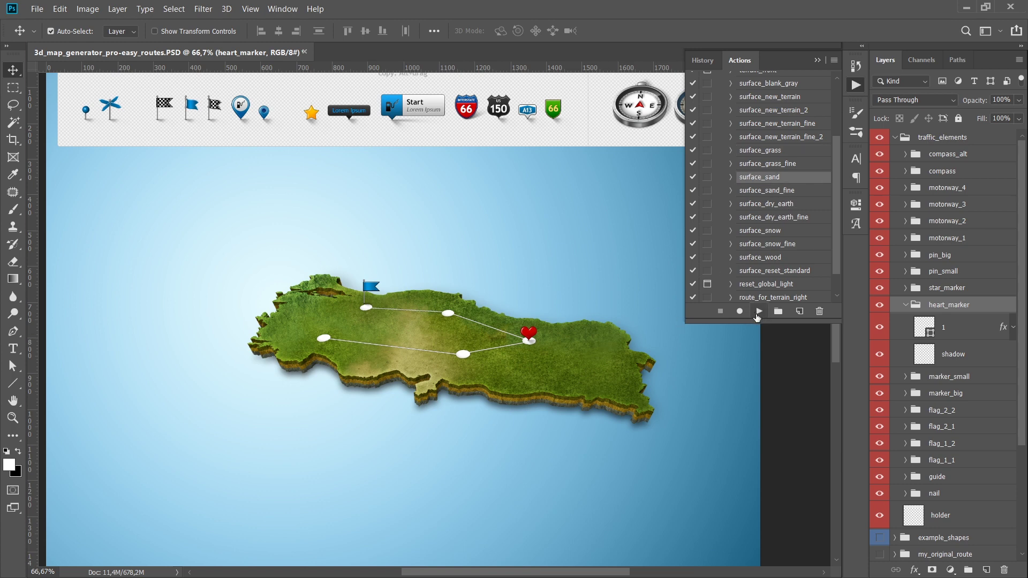
# Step: Apply the sand, dry earth and snow surface actions in turn
pyautogui.click(759, 312)
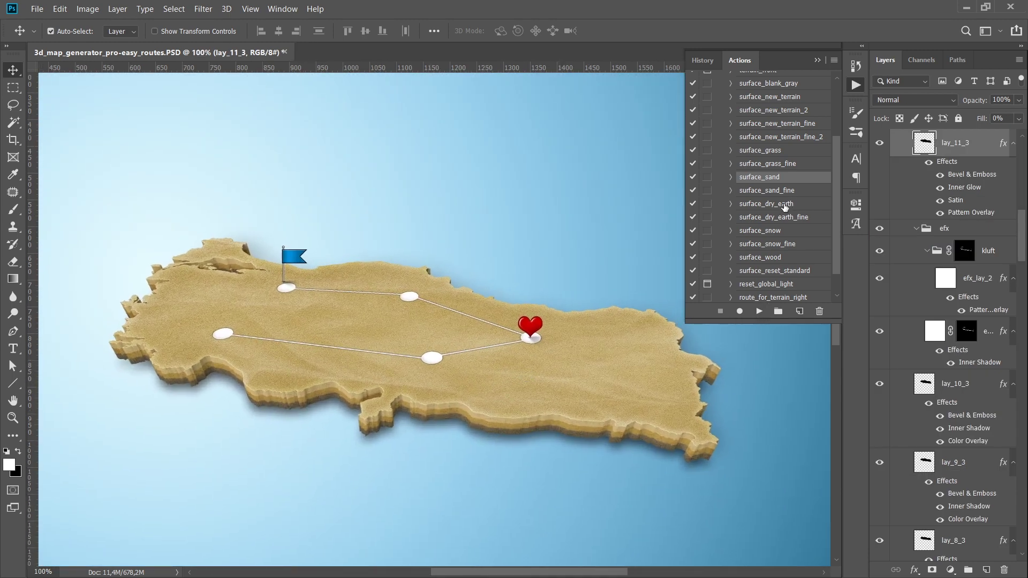
pyautogui.click(786, 204)
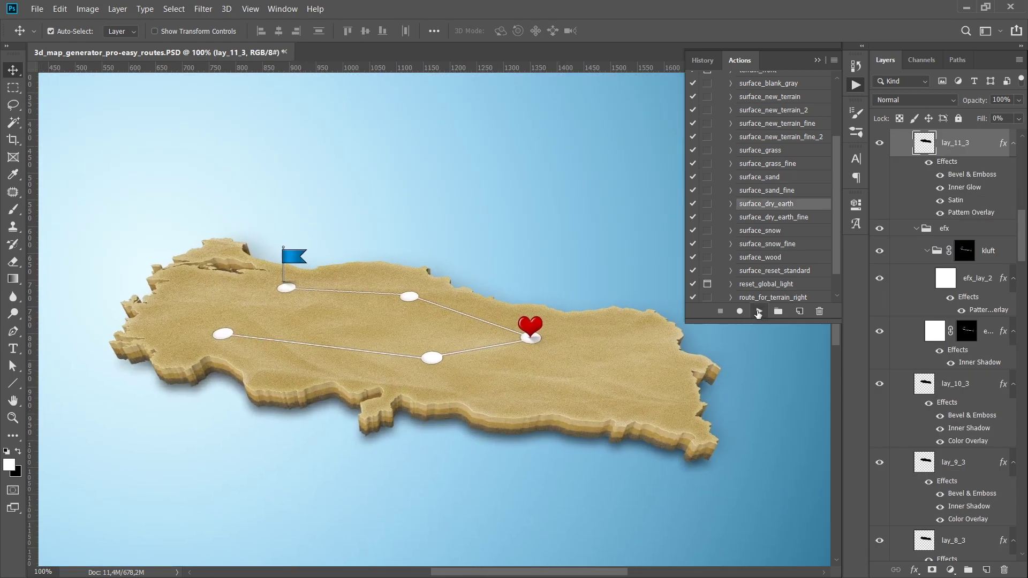
pyautogui.click(758, 312)
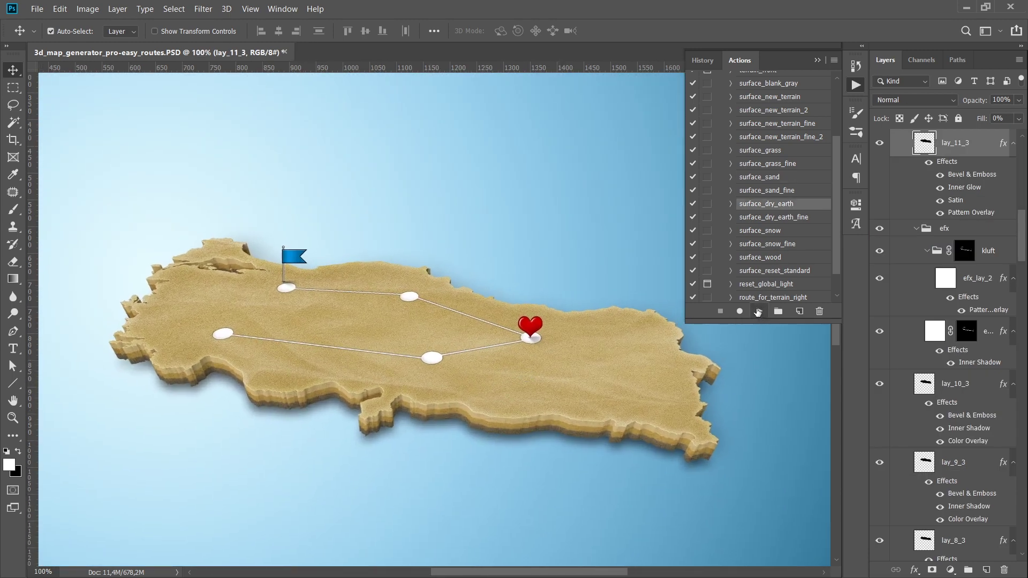
pyautogui.click(795, 224)
pyautogui.click(760, 232)
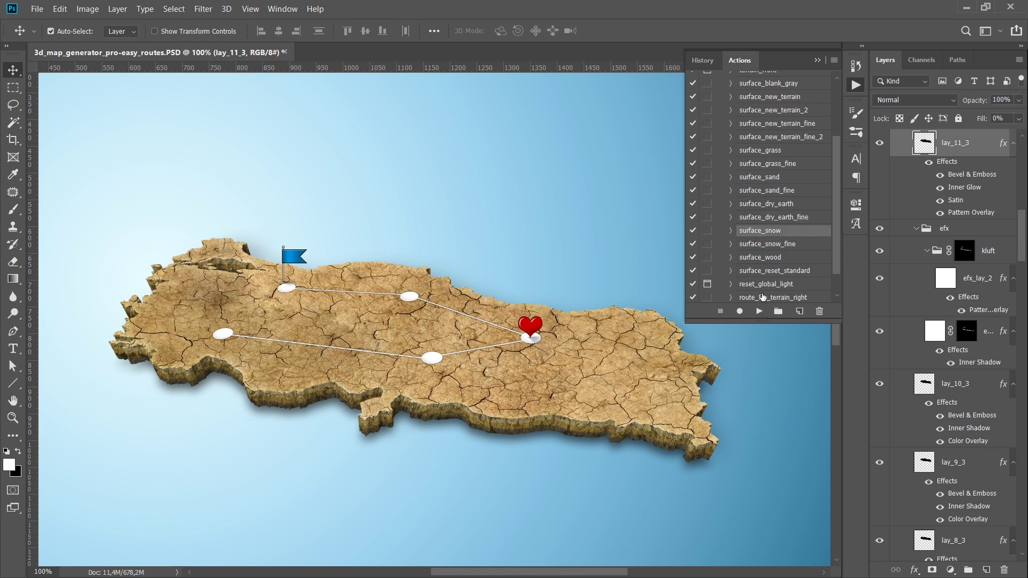
pyautogui.click(759, 312)
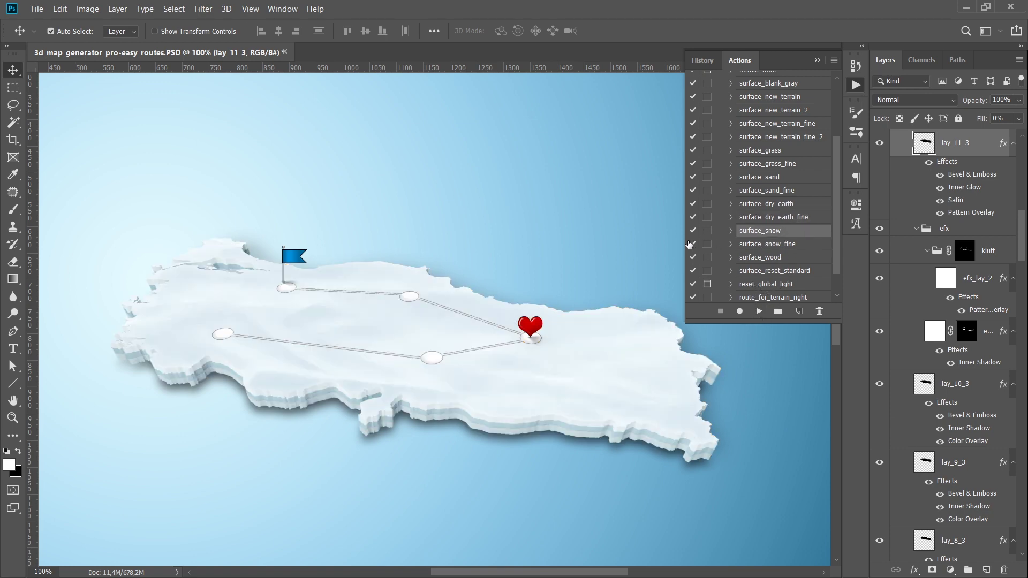
# Step: Apply the wood, grass, fine grass and finally blank gray surface actions
pyautogui.click(760, 256)
pyautogui.click(759, 311)
pyautogui.moveTo(838, 262); pyautogui.dragTo(831, 232)
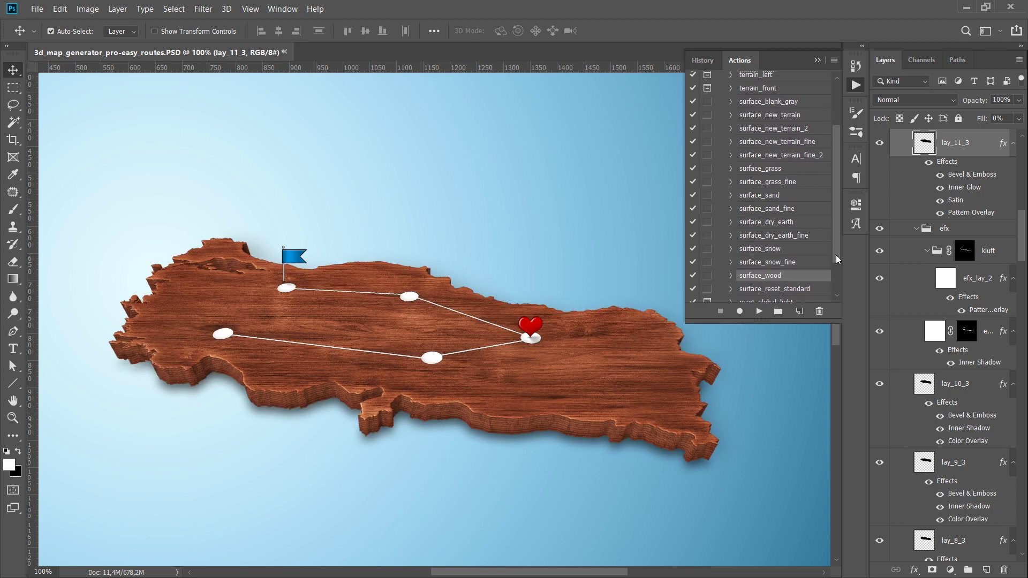
pyautogui.click(761, 211)
pyautogui.click(759, 311)
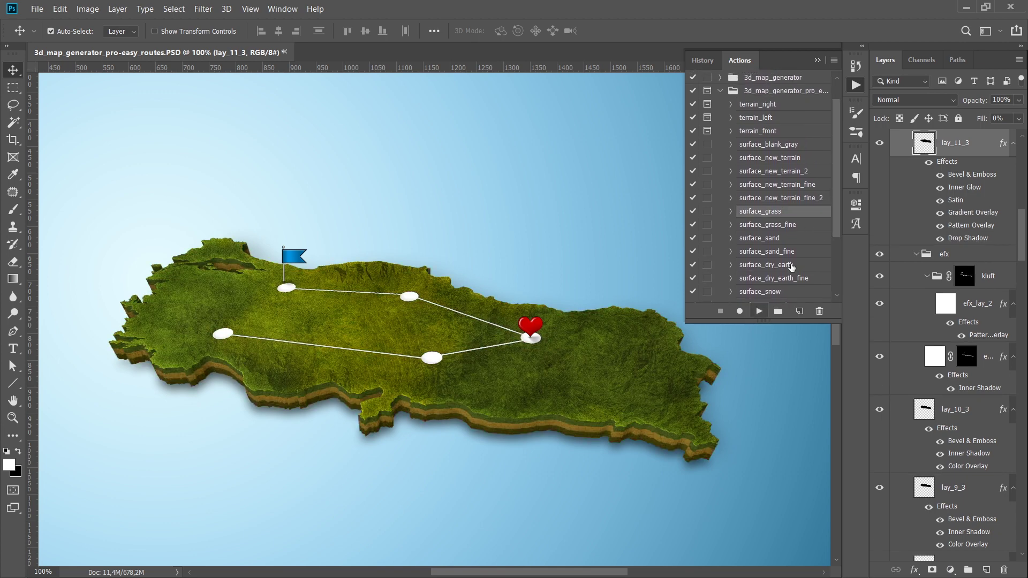
pyautogui.click(765, 224)
pyautogui.click(759, 311)
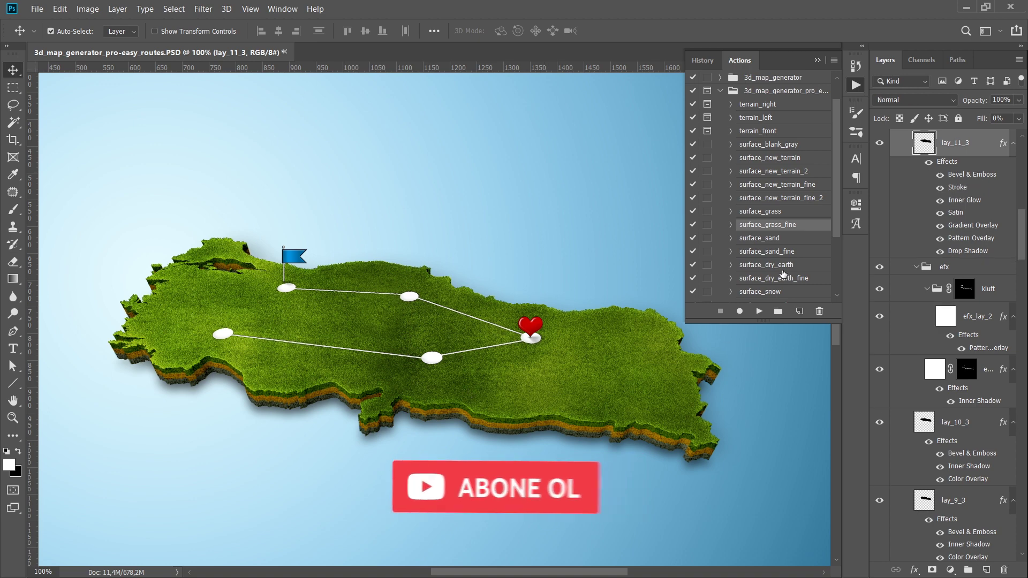
pyautogui.click(769, 144)
pyautogui.click(759, 311)
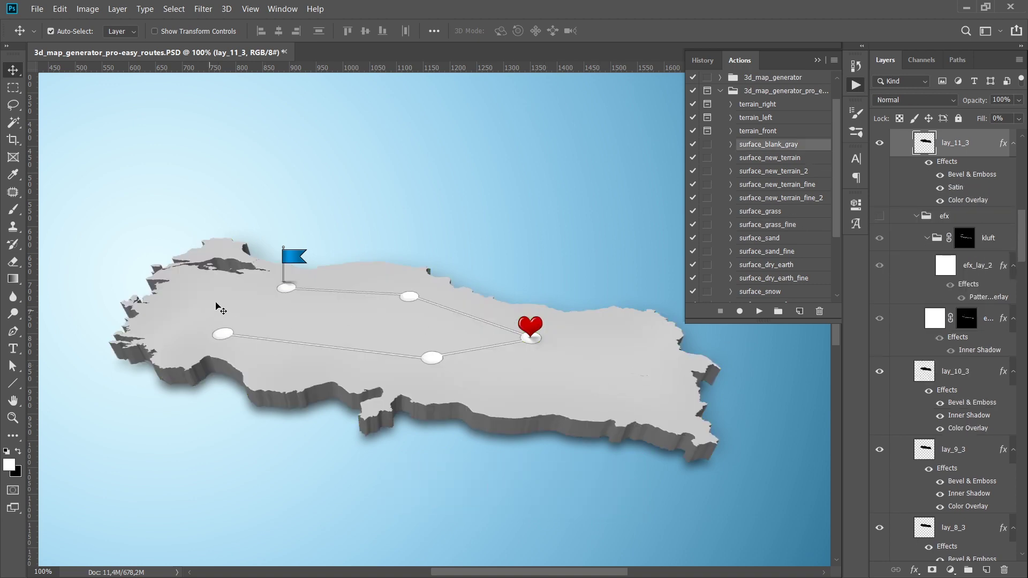